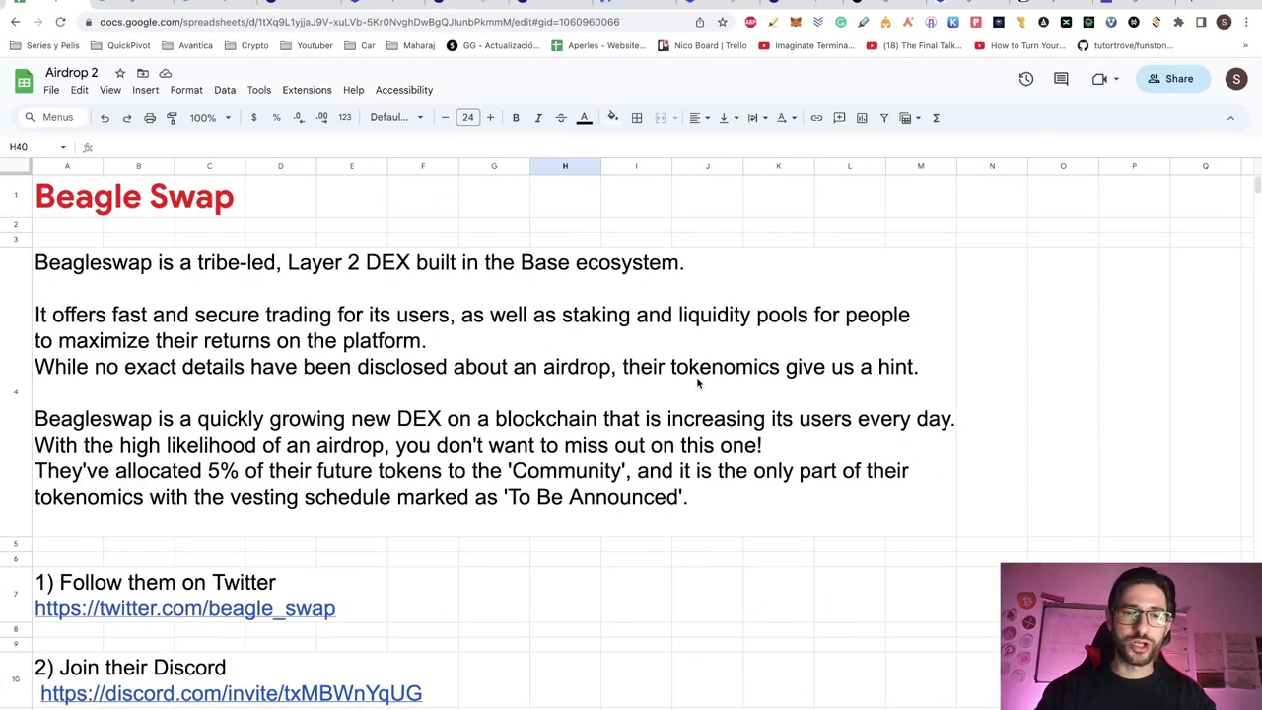
# Step: Review the numbered Beagle Swap airdrop tasks in the Airdrop 2 spreadsheet
pyautogui.scroll(-10, 697, 383)
pyautogui.scroll(-10, 697, 382)
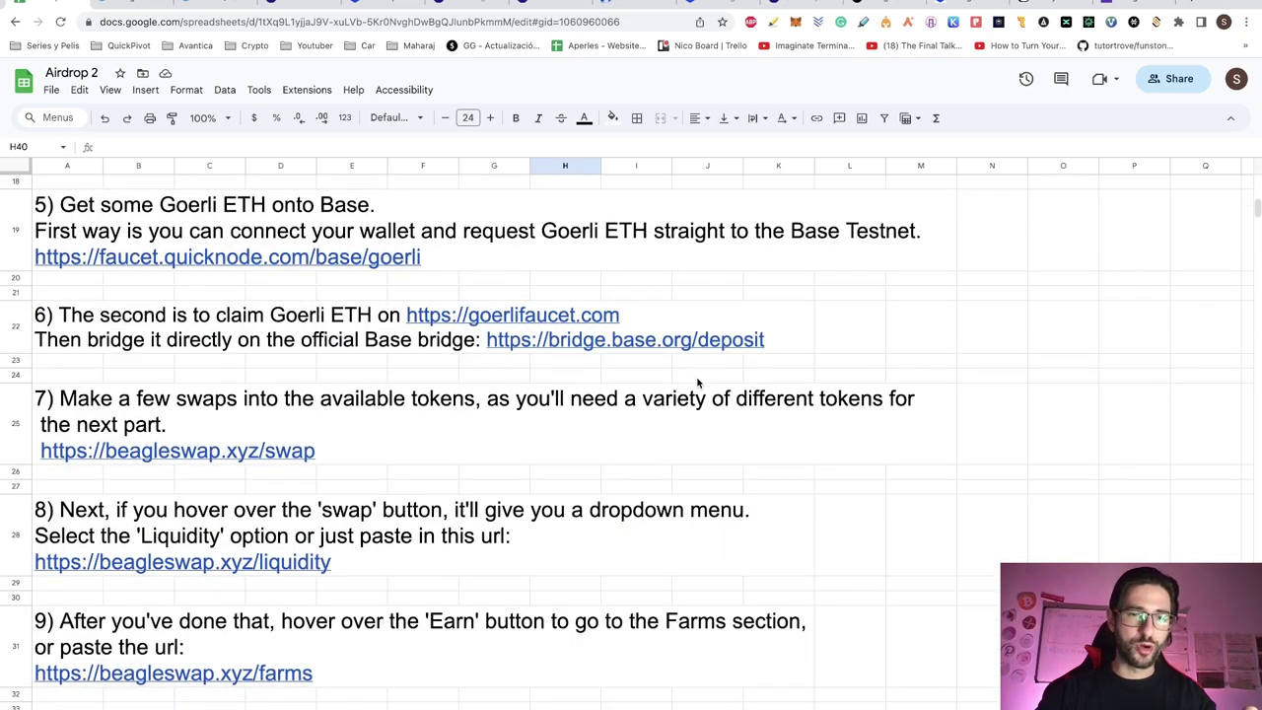
pyautogui.scroll(-10, 697, 382)
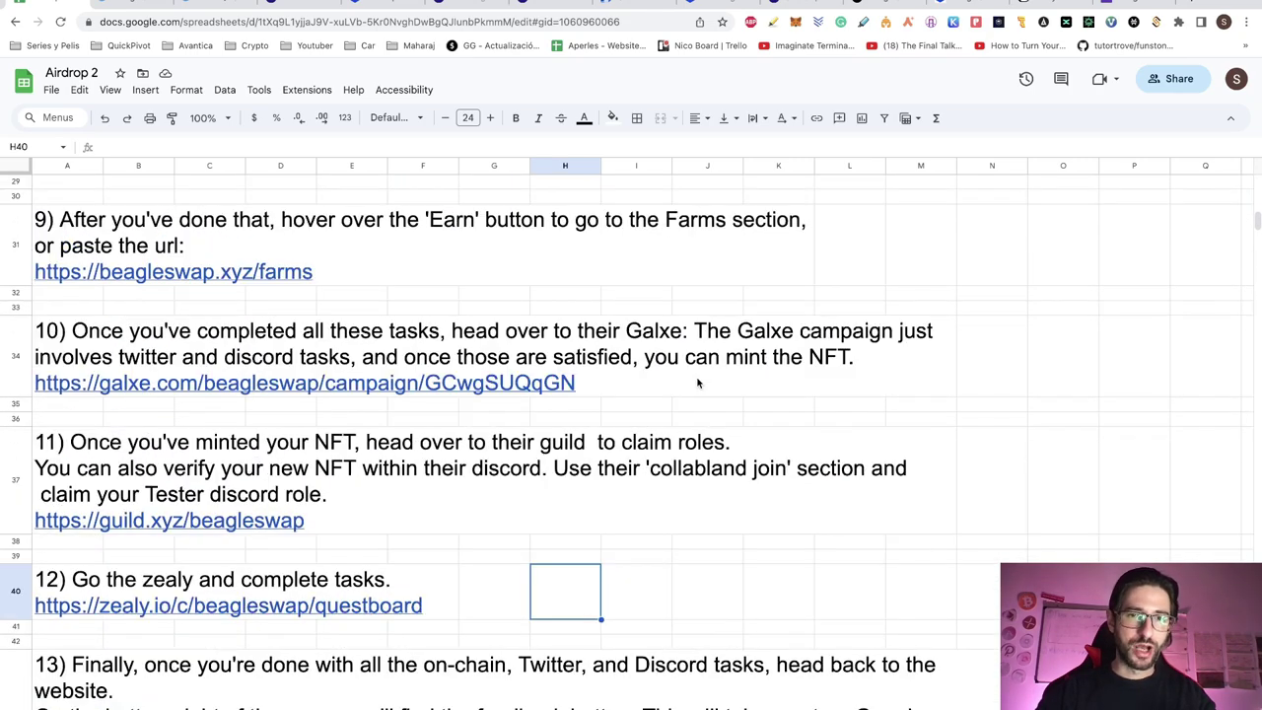
# Step: View the Base Twitter profile and read the introduction of the "Base Airdrop powered by Coinbase" article
pyautogui.click(212, 5)
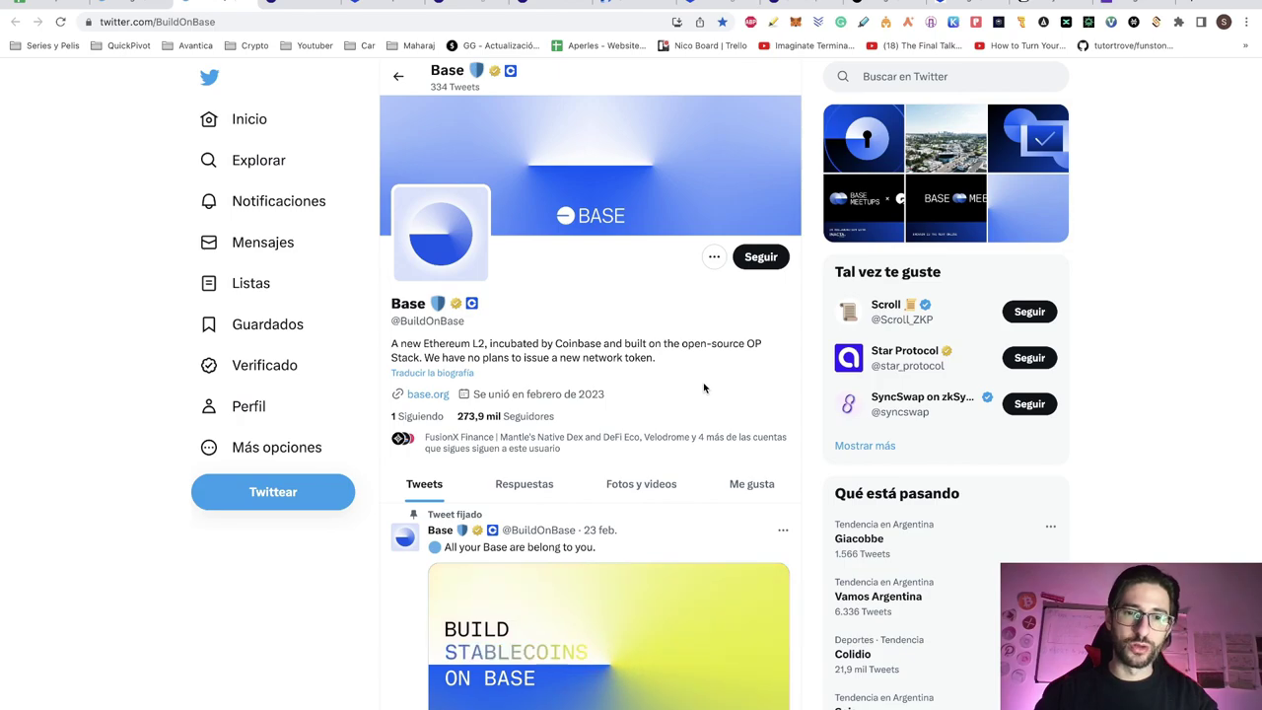
pyautogui.click(280, 3)
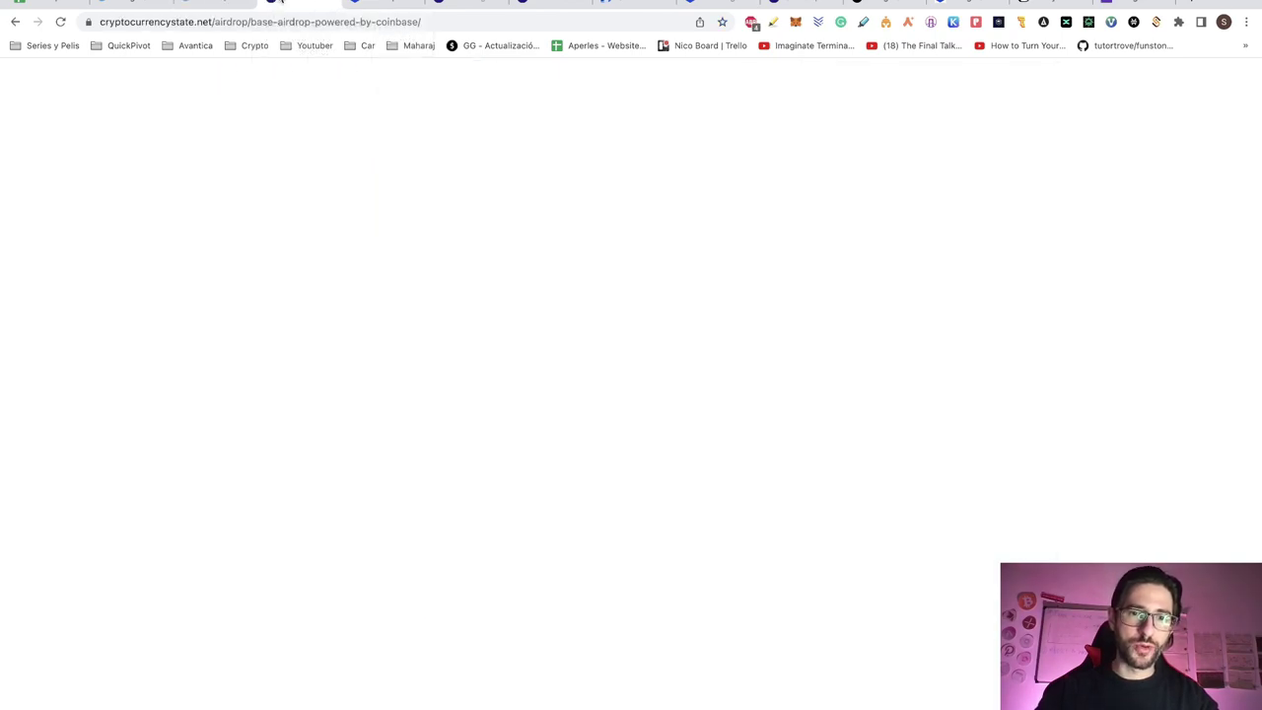
pyautogui.scroll(-2, 873, 316)
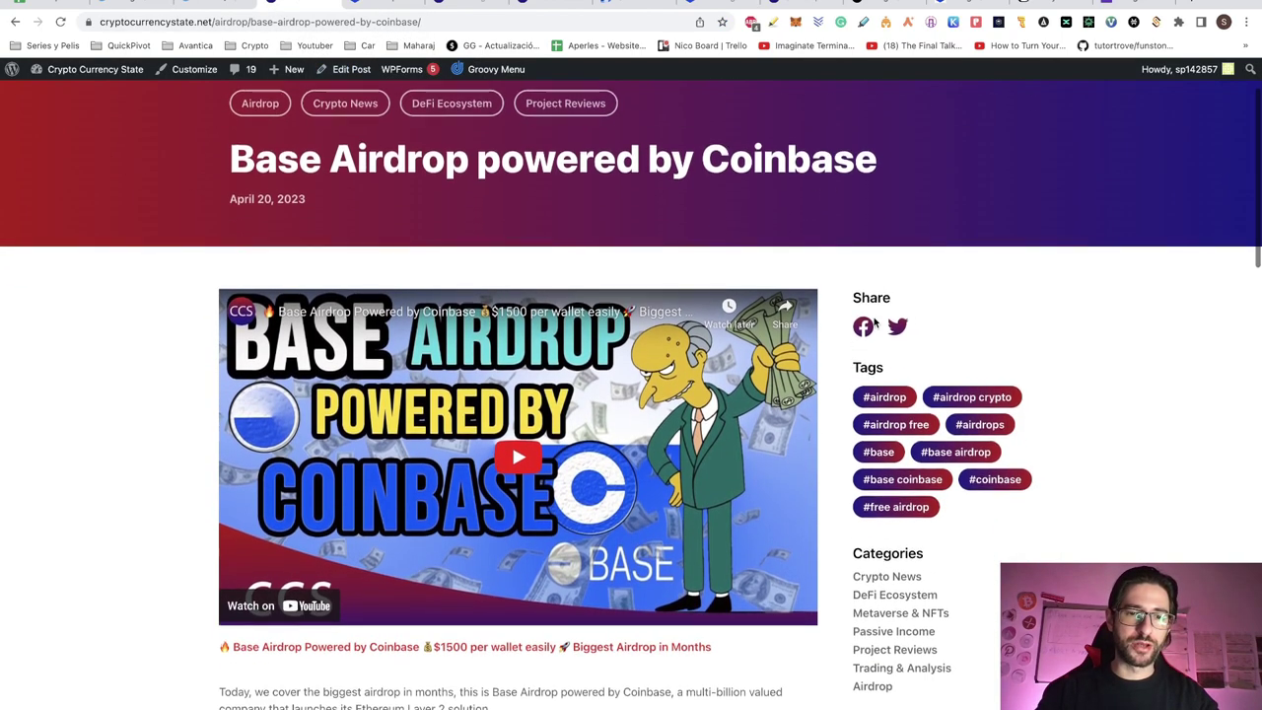
pyautogui.scroll(-2, 873, 316)
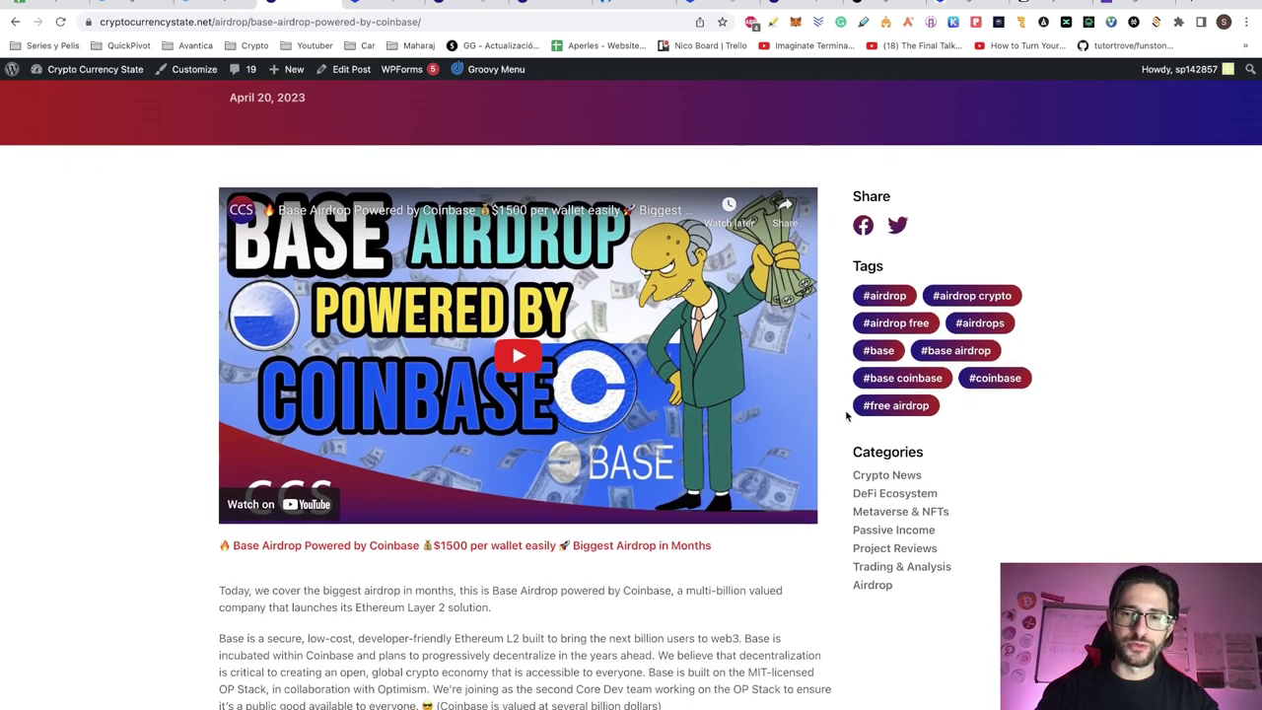
pyautogui.scroll(-2, 846, 416)
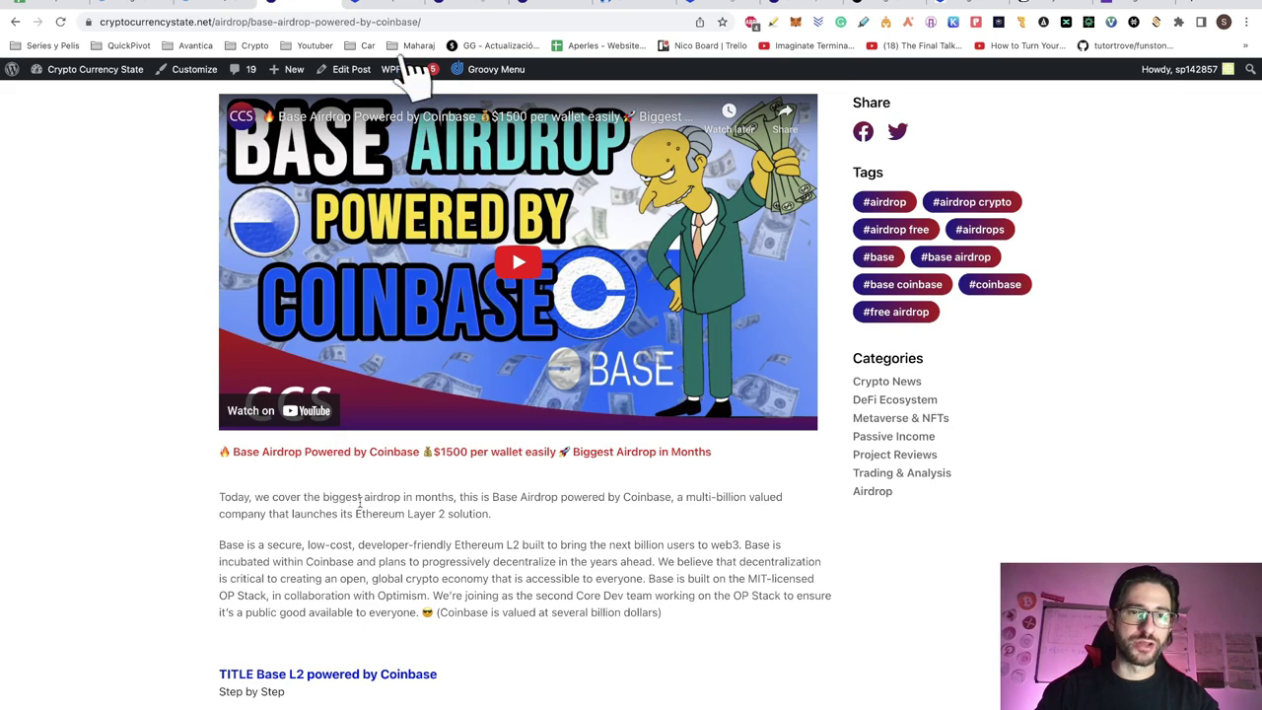
pyautogui.scroll(6, 846, 416)
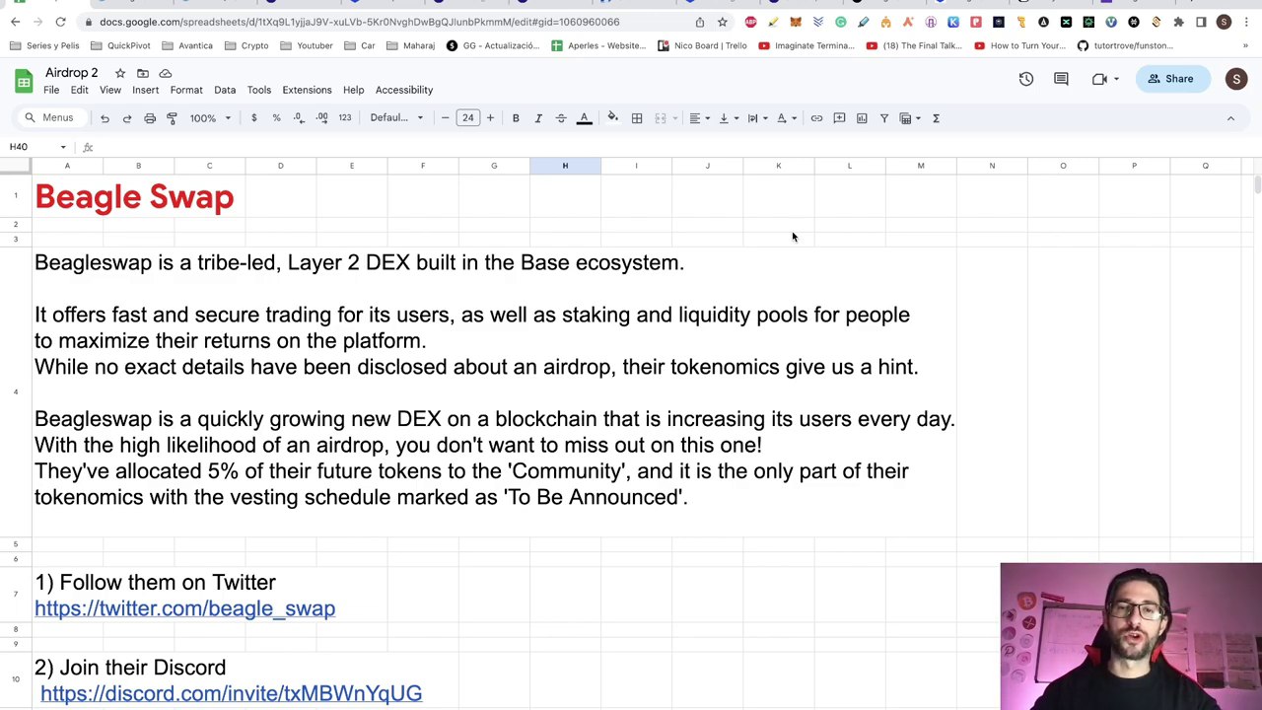
# Step: Examine the BeagleSwap Twitter profile, including its bio, recent retweets and the tweet calling for testers
pyautogui.hotkey('ctrl', 'Tab')
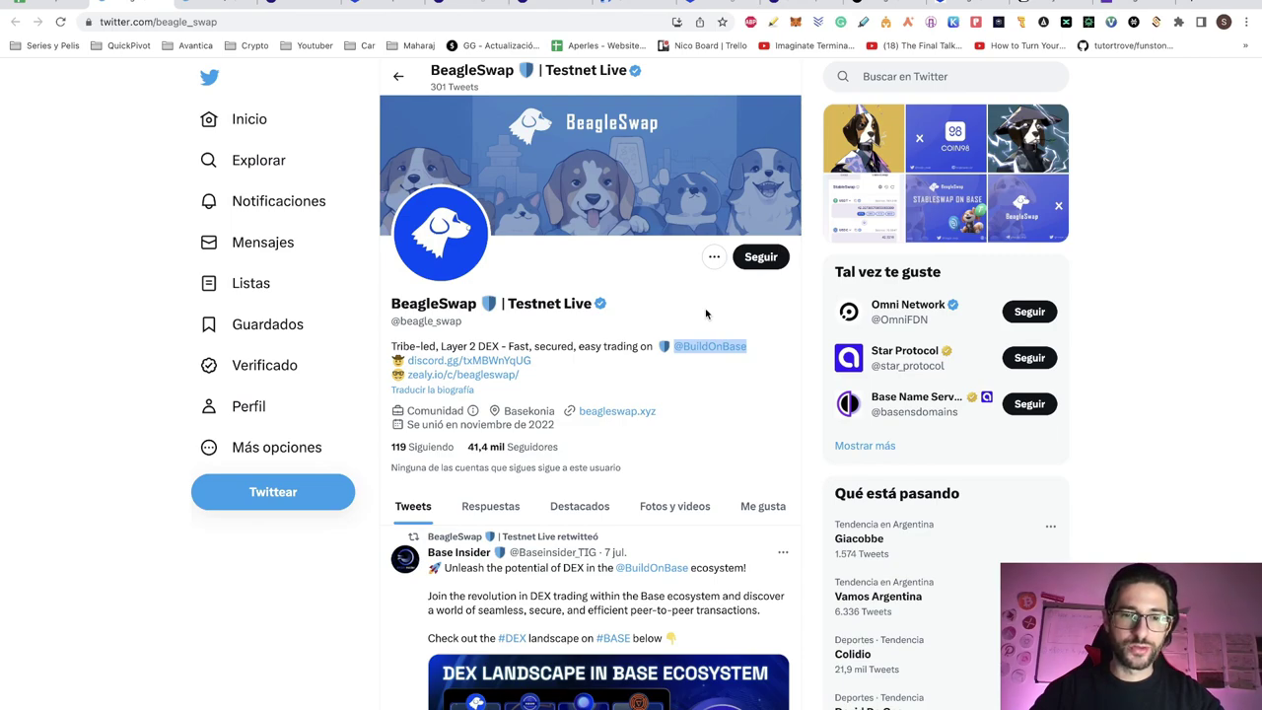
pyautogui.scroll(-5, 705, 313)
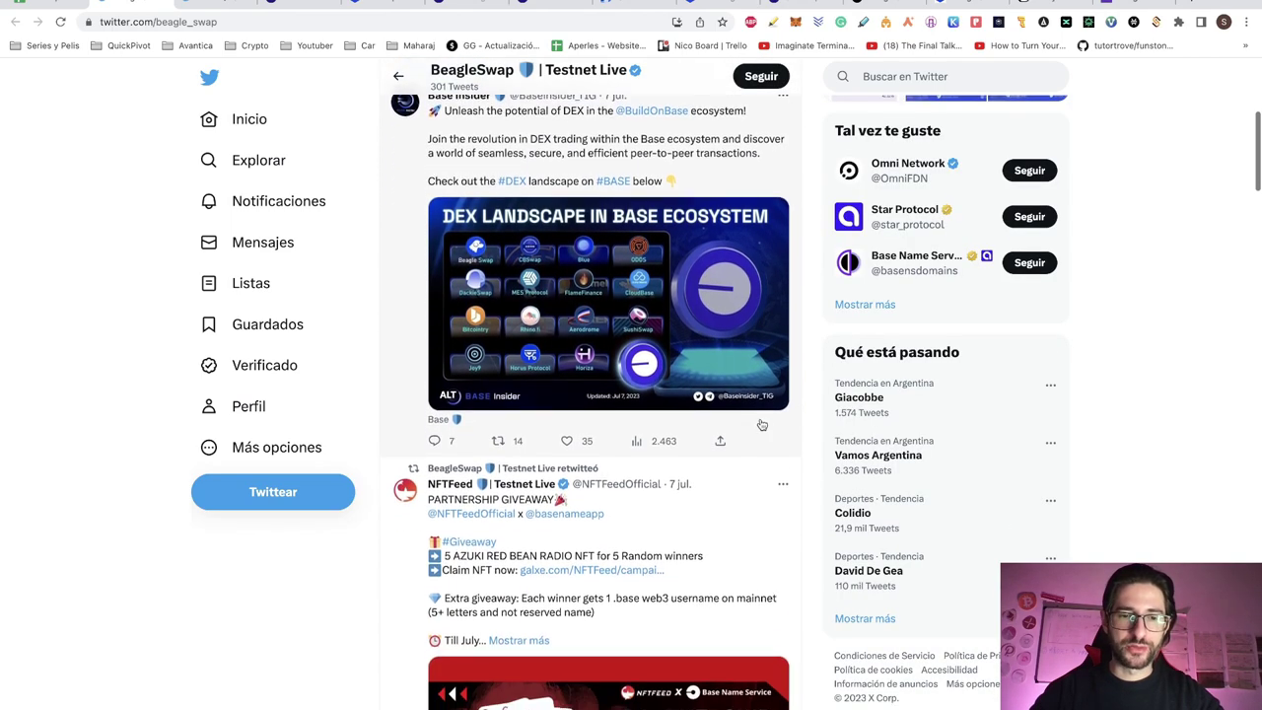
pyautogui.scroll(-6, 762, 423)
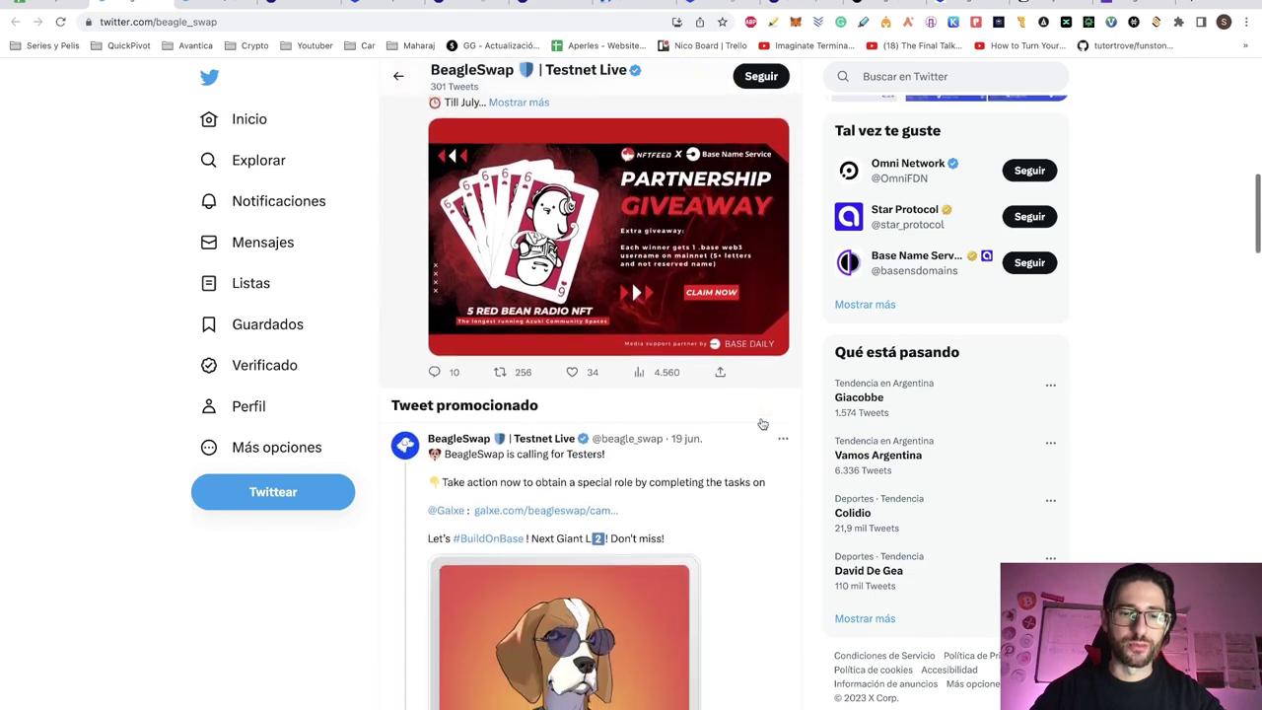
pyautogui.scroll(-4, 762, 424)
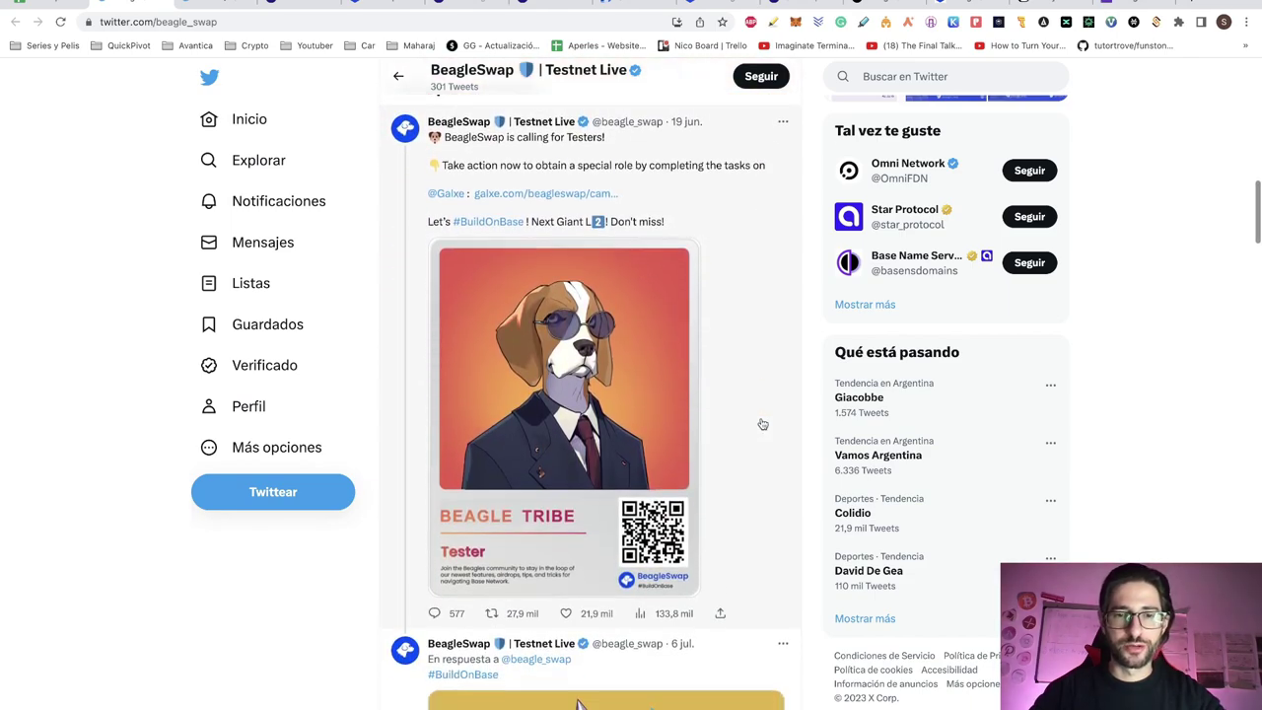
pyautogui.scroll(15, 762, 424)
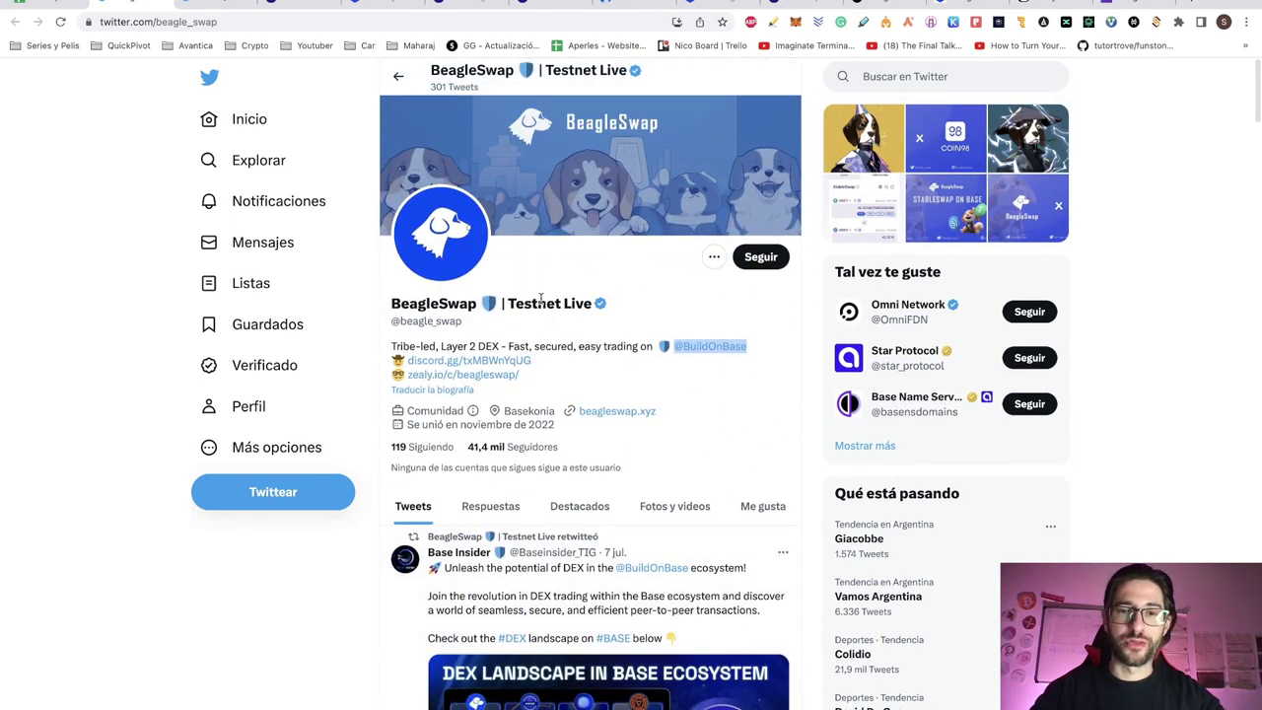
pyautogui.click(618, 282)
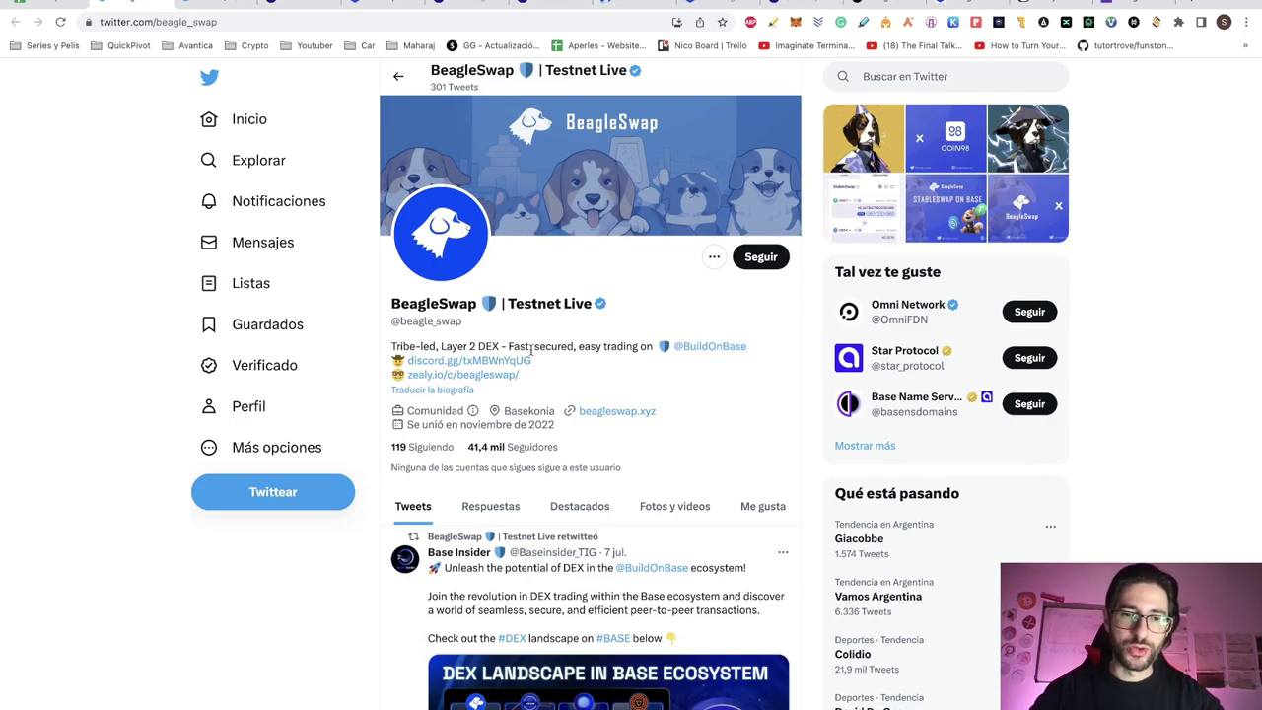
pyautogui.moveTo(710, 352)
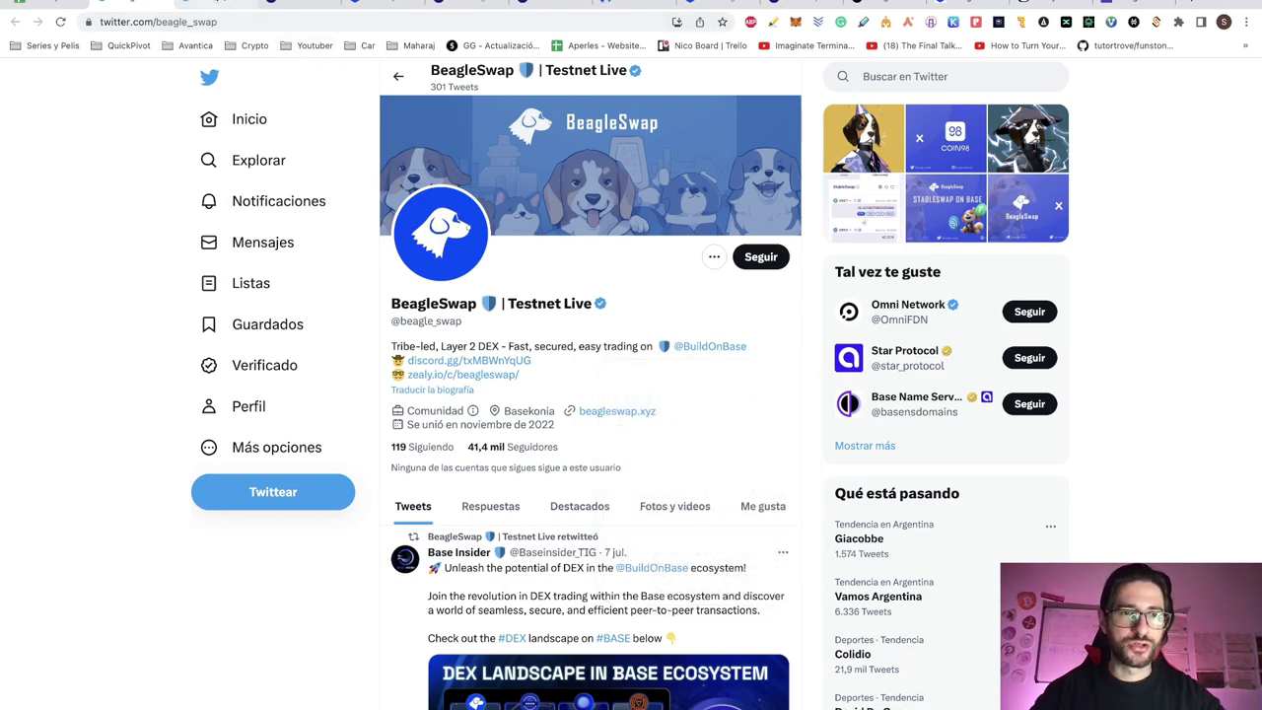
# Step: Revisit the BuildOnBase Twitter profile and the Base airdrop article for background on the network
pyautogui.click(231, 6)
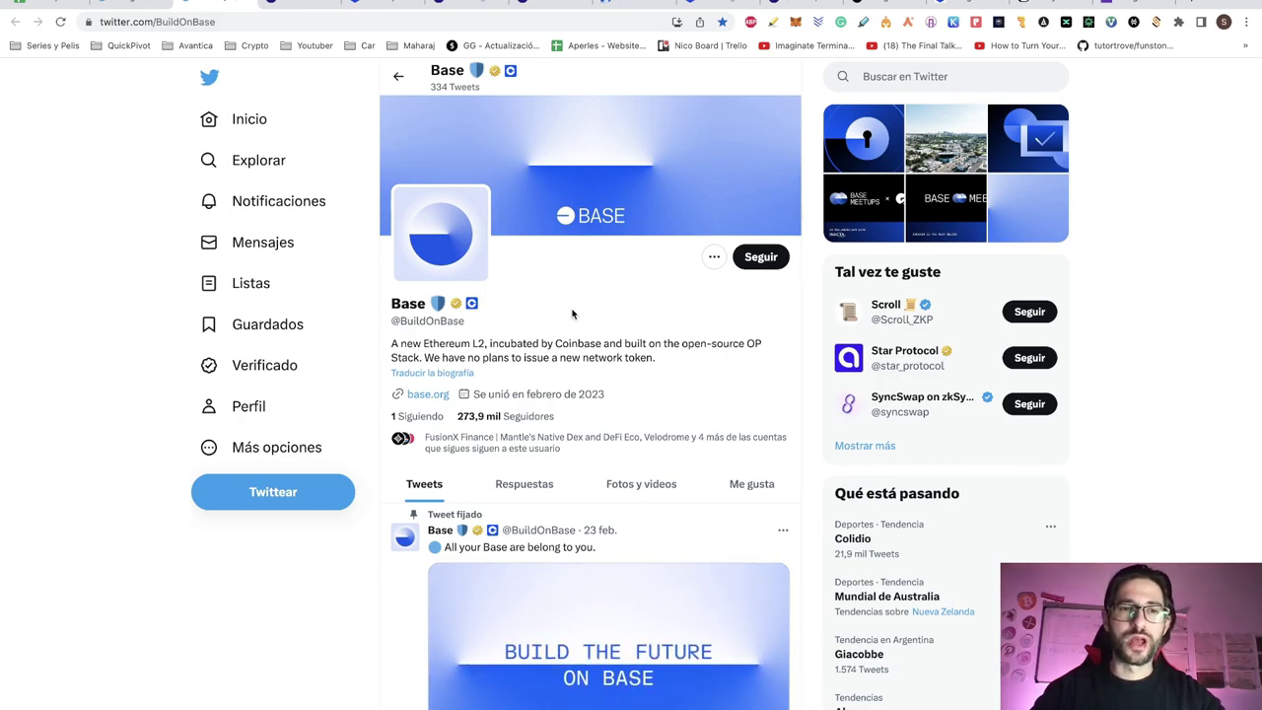
pyautogui.click(300, 3)
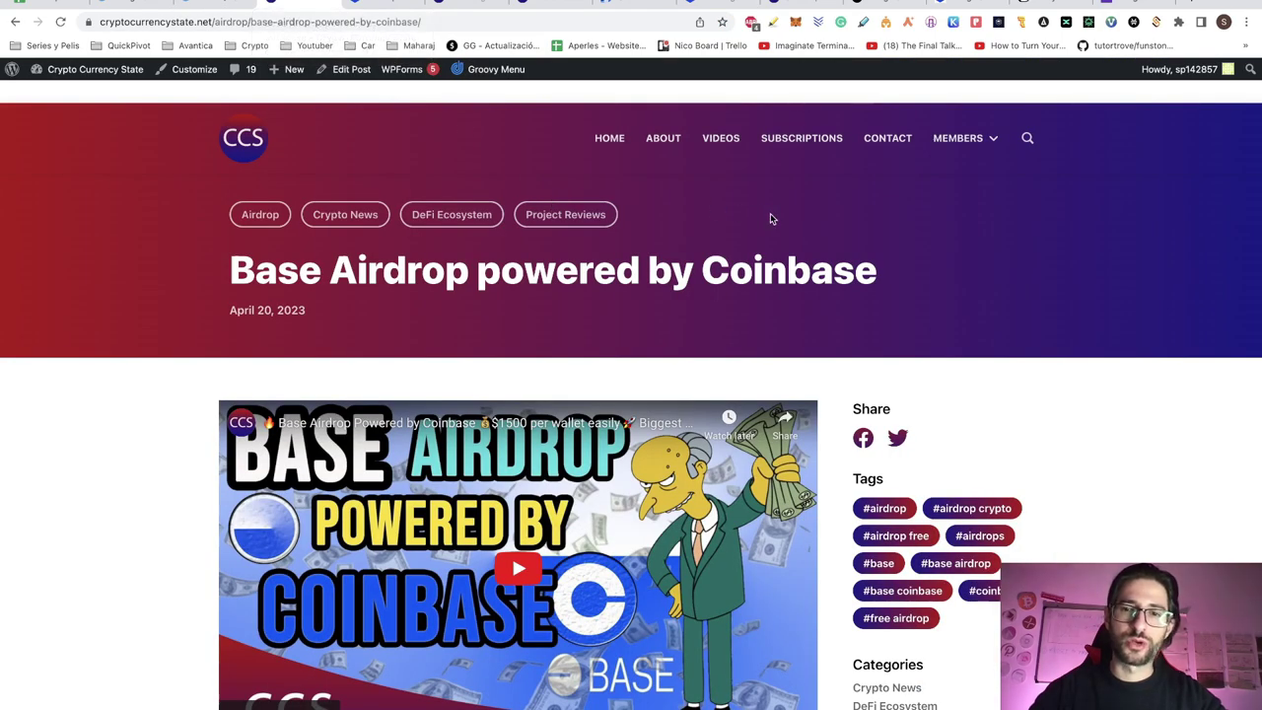
pyautogui.scroll(-5, 770, 213)
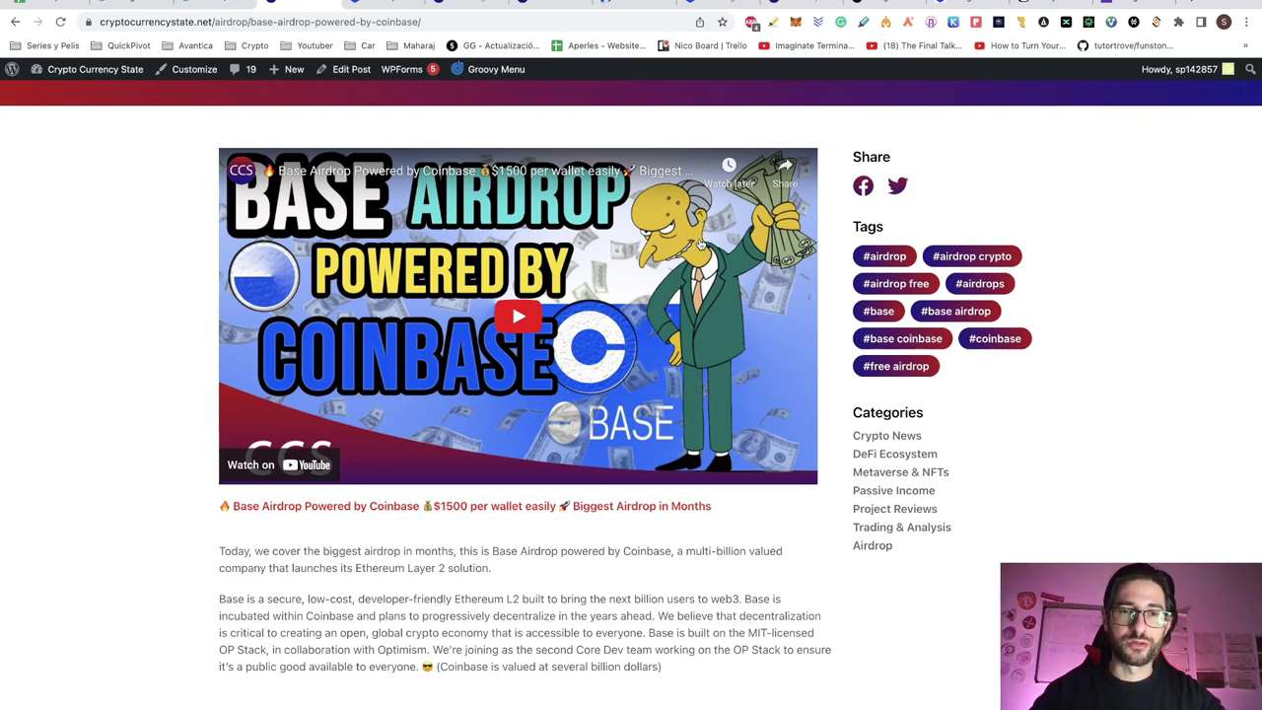
# Step: Examine the trade, earn and stake options and the Tokenomics section on the BeagleSwap website
pyautogui.hotkey('ctrl', 'Tab')
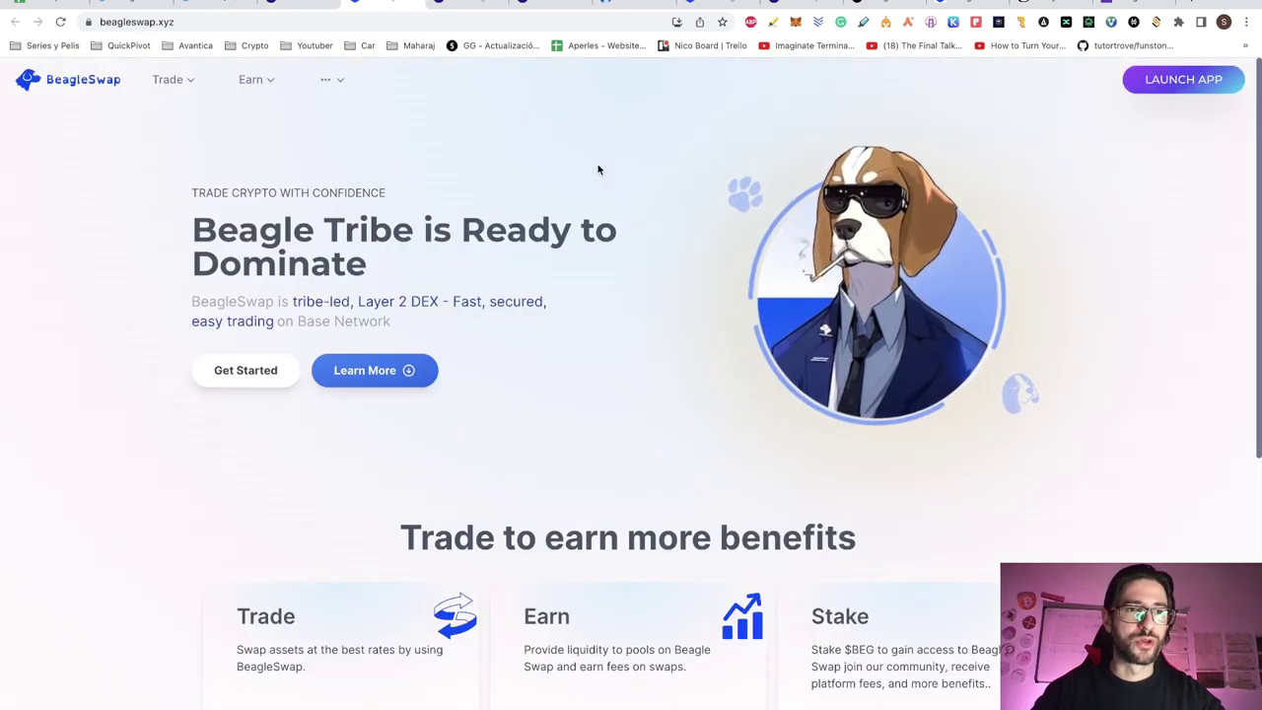
pyautogui.scroll(-1, 653, 214)
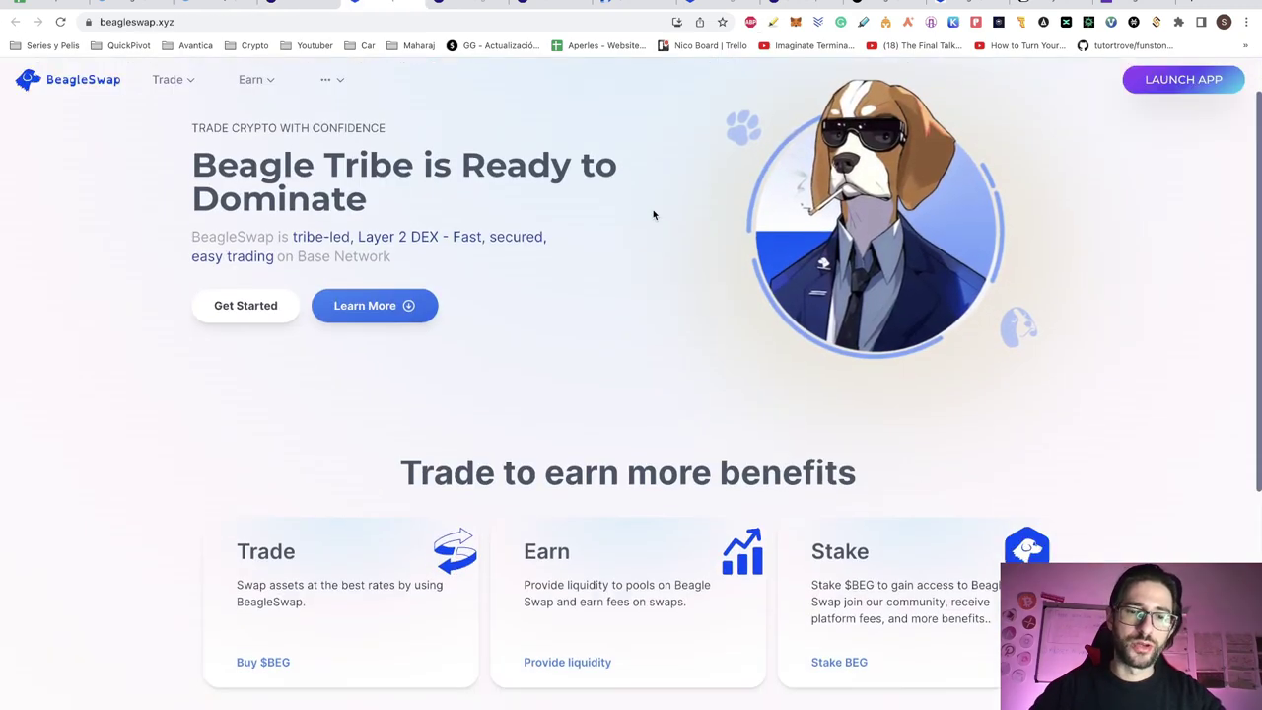
pyautogui.scroll(-5, 652, 214)
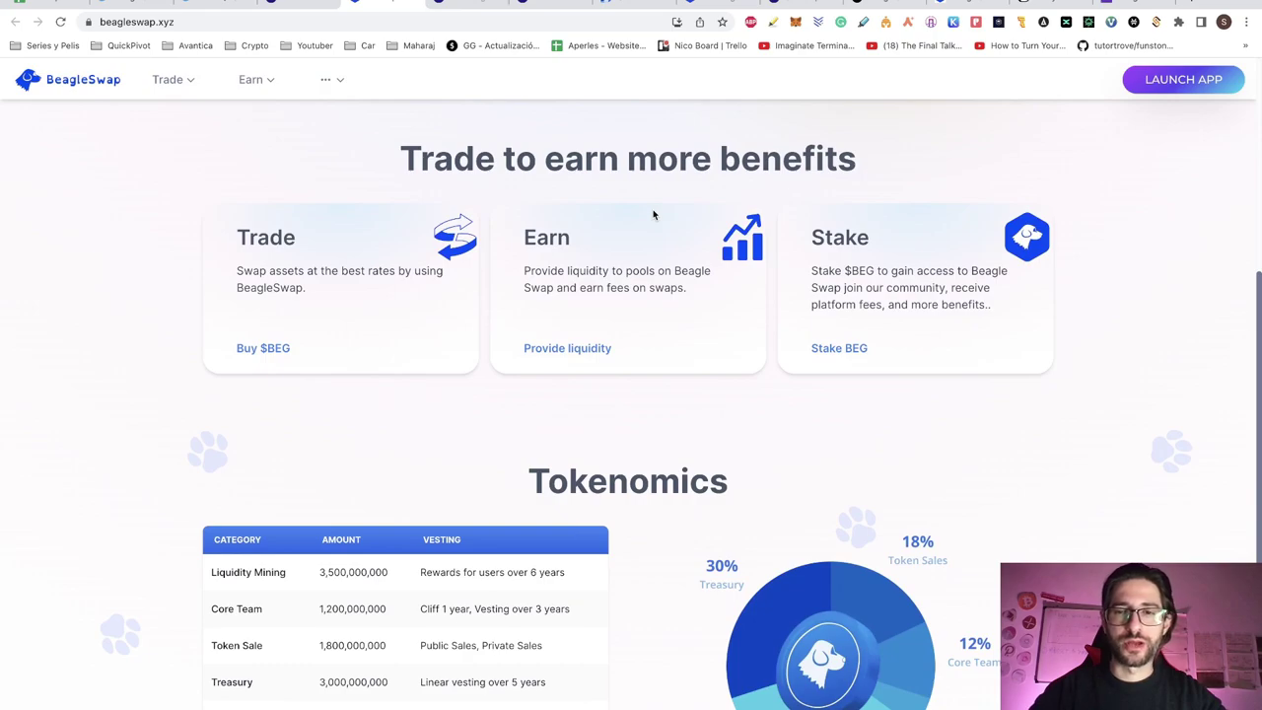
pyautogui.scroll(-3, 653, 214)
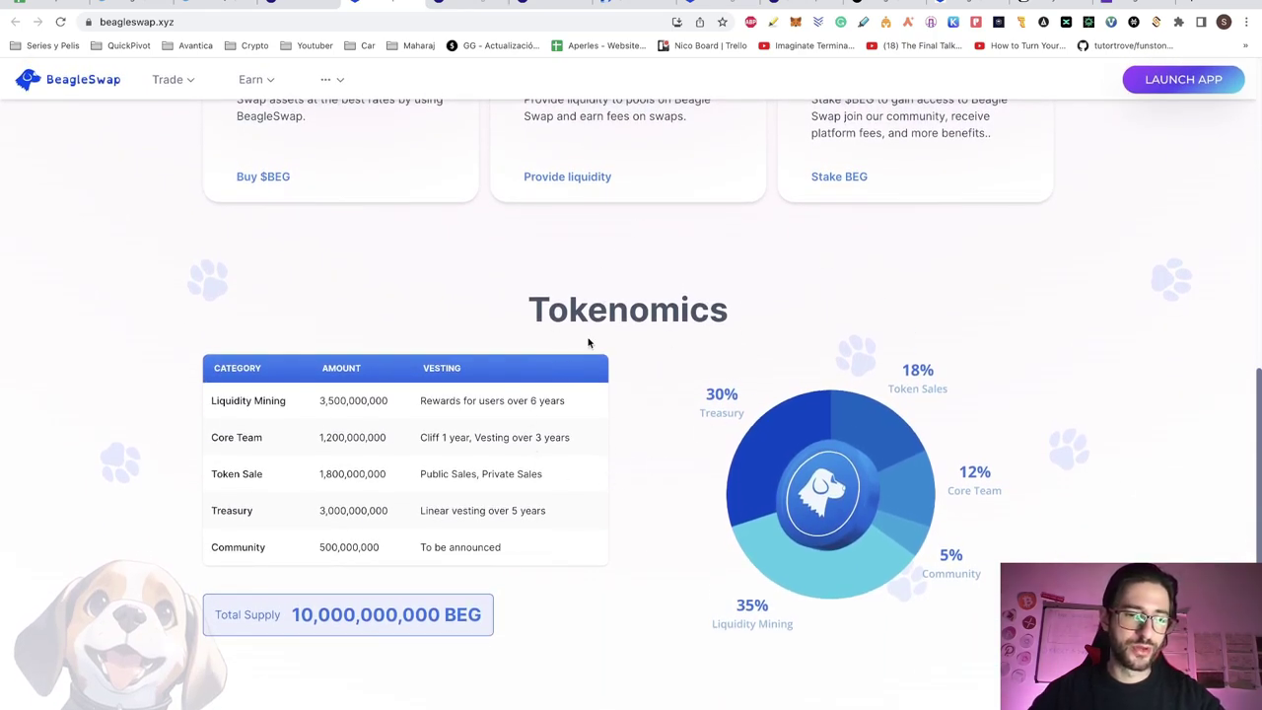
# Step: Return to the Airdrop 2 spreadsheet and read the first tasks, from following on Twitter to getting Goerli ETH
pyautogui.scroll(3, 442, 346)
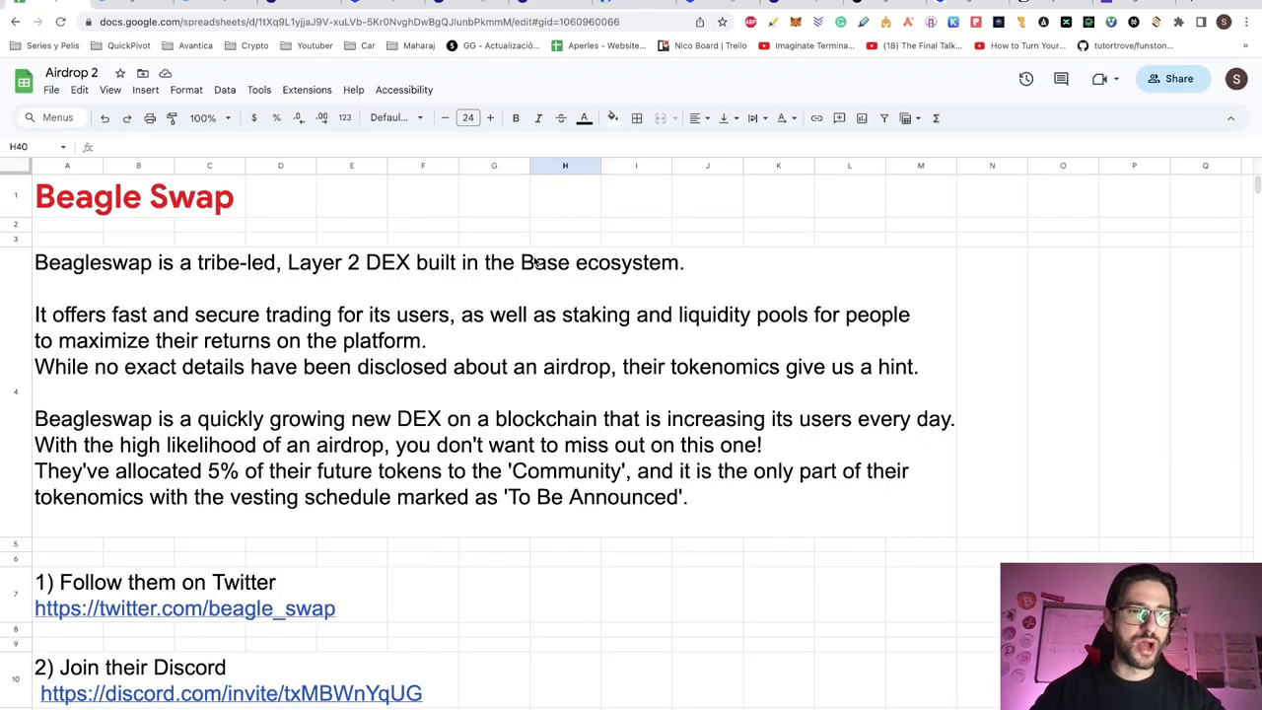
pyautogui.scroll(-5, 534, 261)
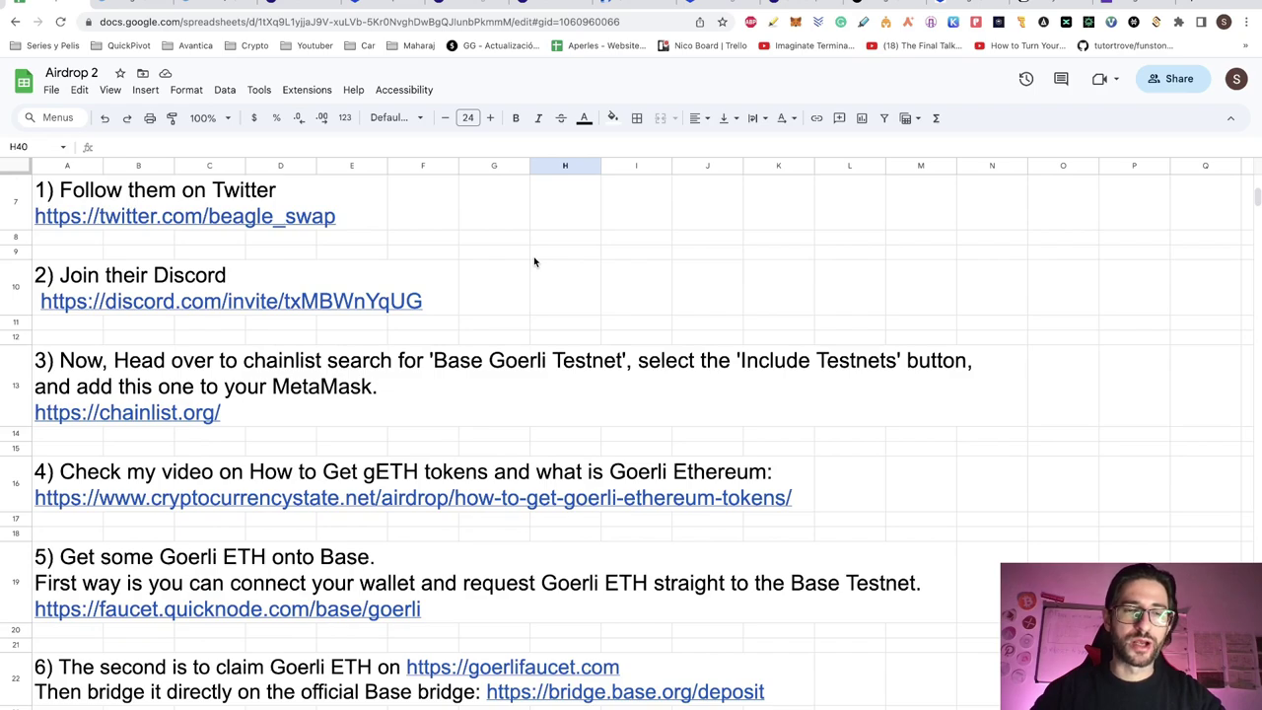
pyautogui.scroll(1, 534, 261)
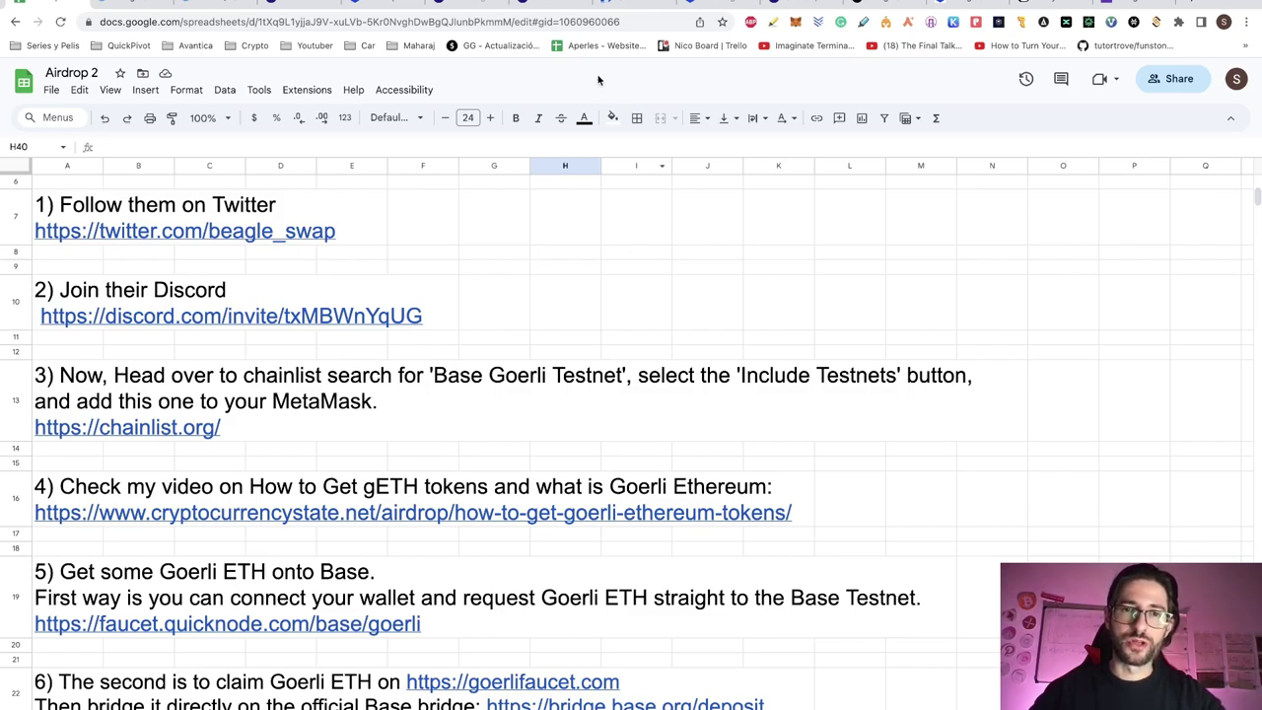
# Step: Read the Subscriptions page of cryptocurrencystate.net, covering the Airdrop Register introduction and the Discord and APP + Discord plans
pyautogui.click(804, 8)
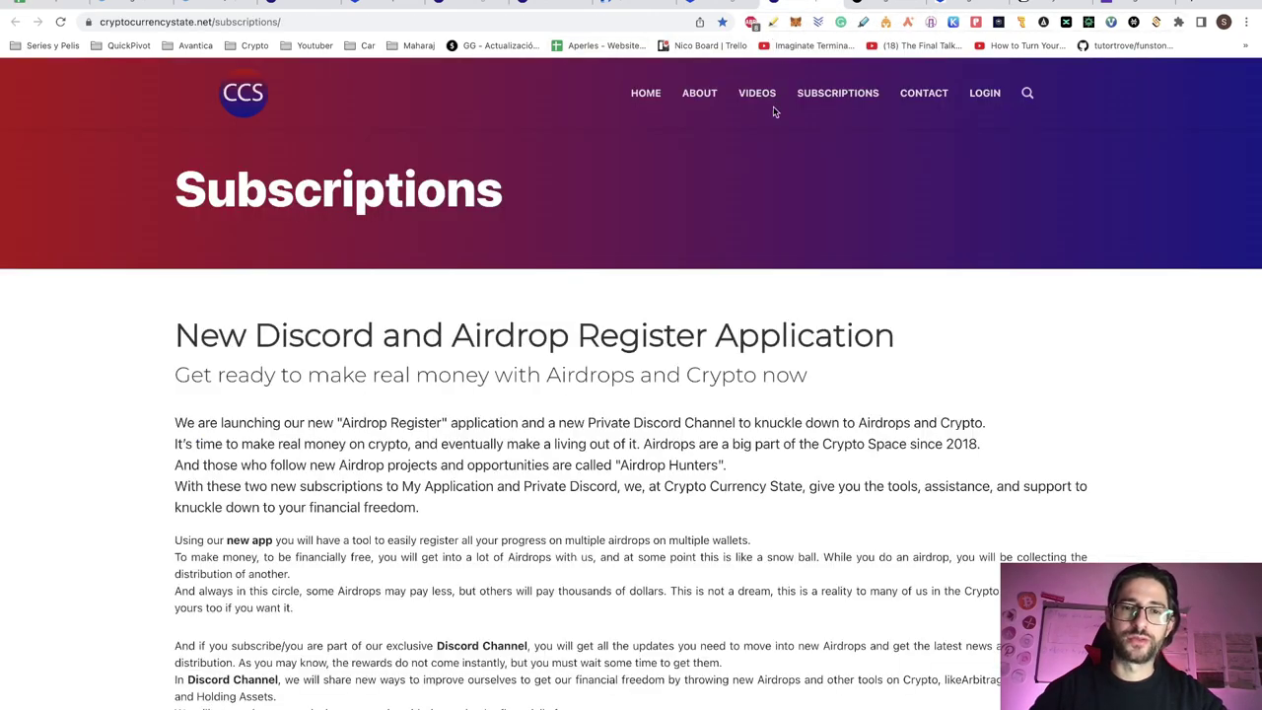
pyautogui.scroll(-2, 690, 355)
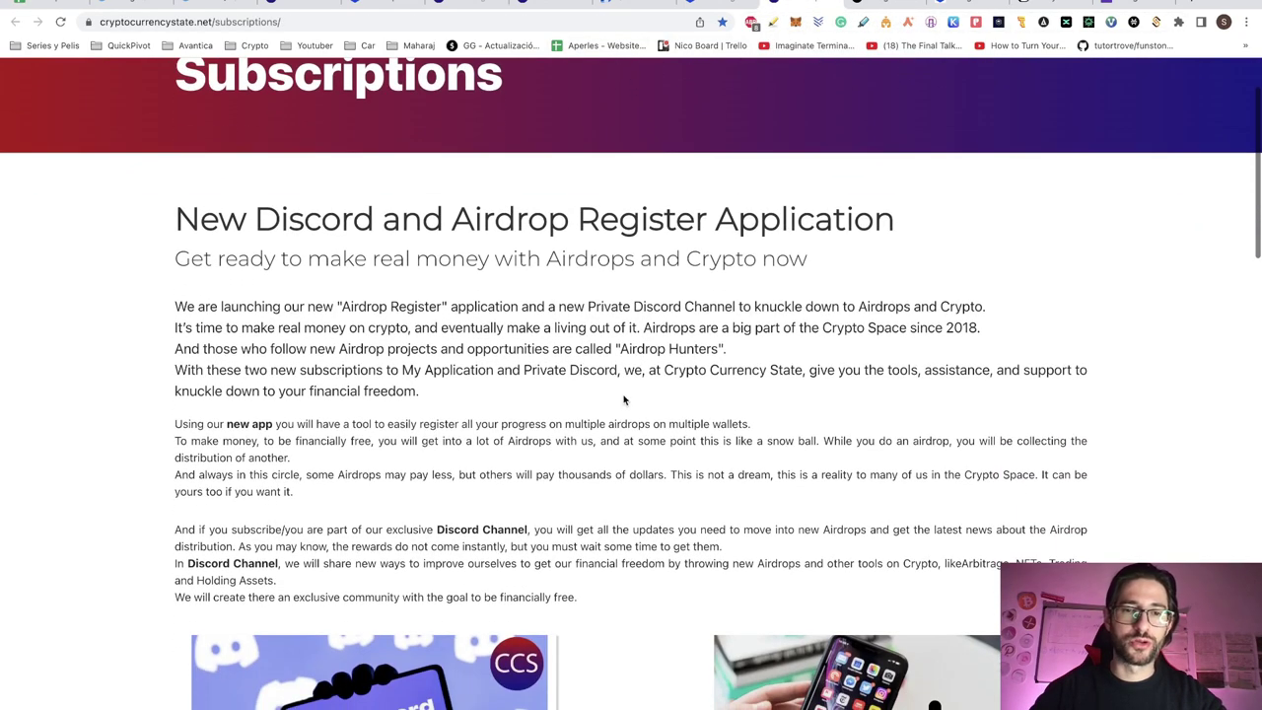
pyautogui.scroll(-1, 623, 399)
pyautogui.scroll(3, 623, 399)
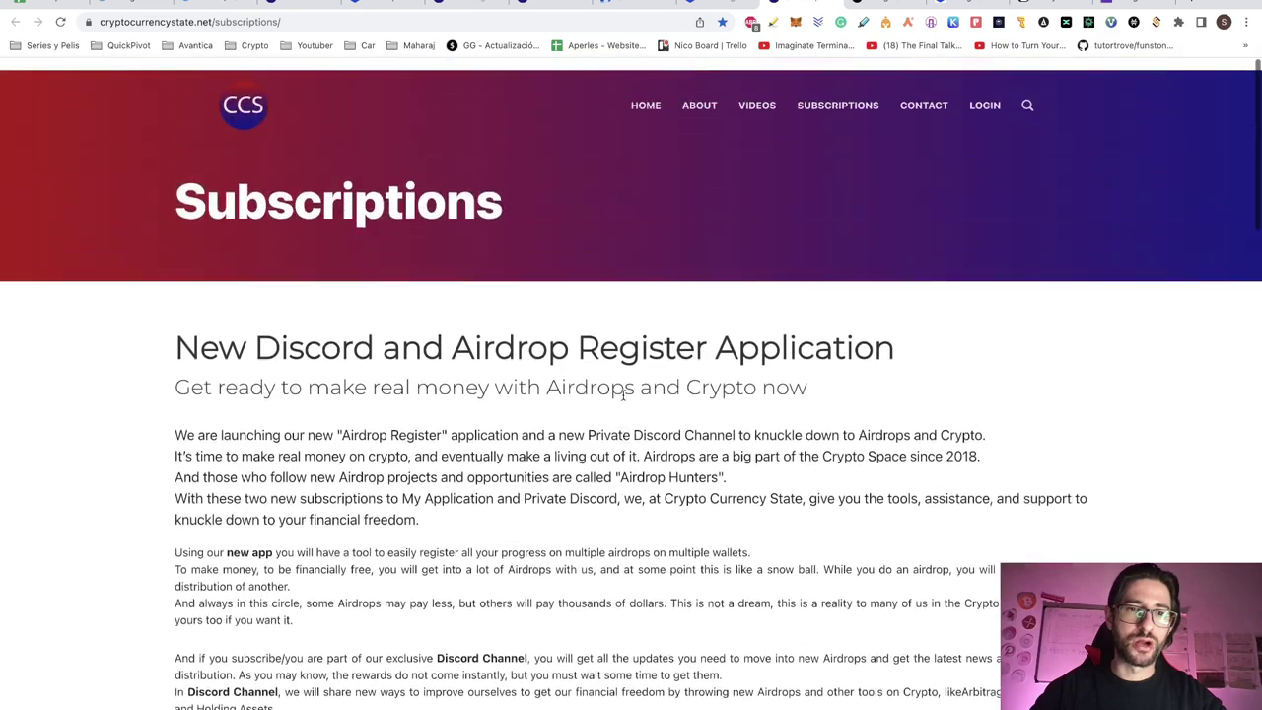
pyautogui.scroll(-6, 623, 400)
pyautogui.scroll(-2, 623, 395)
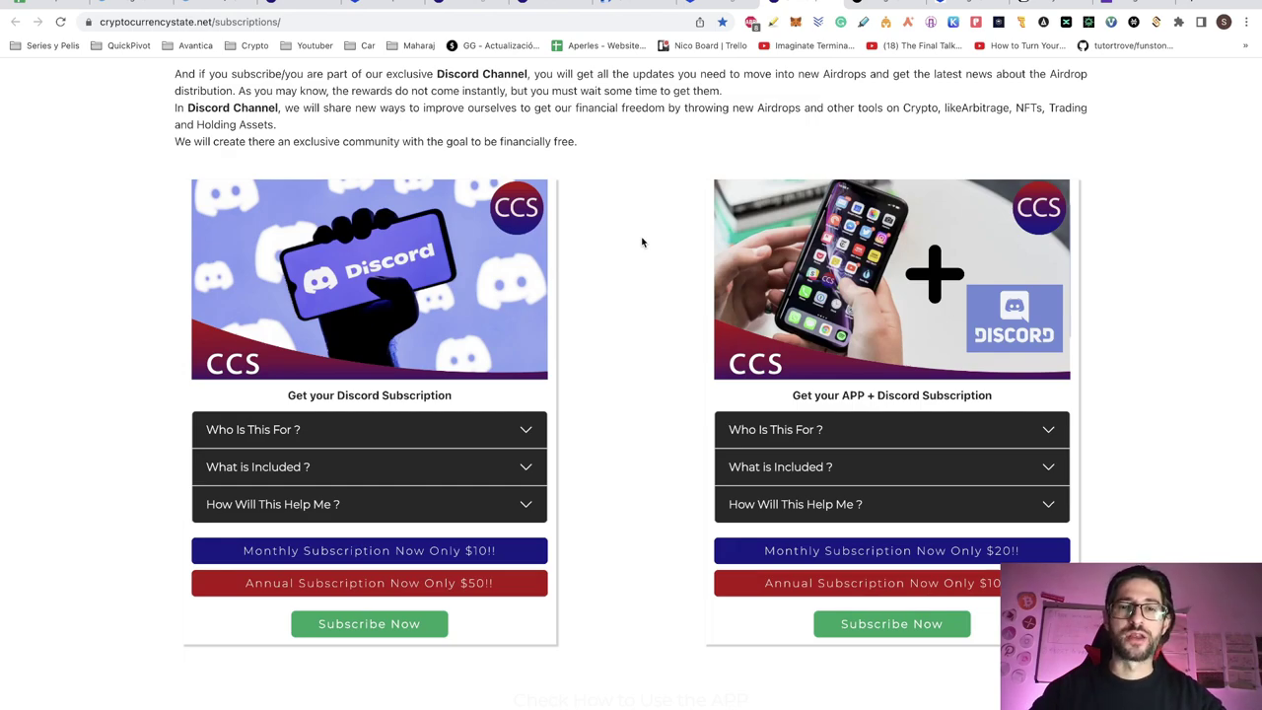
pyautogui.scroll(1, 642, 242)
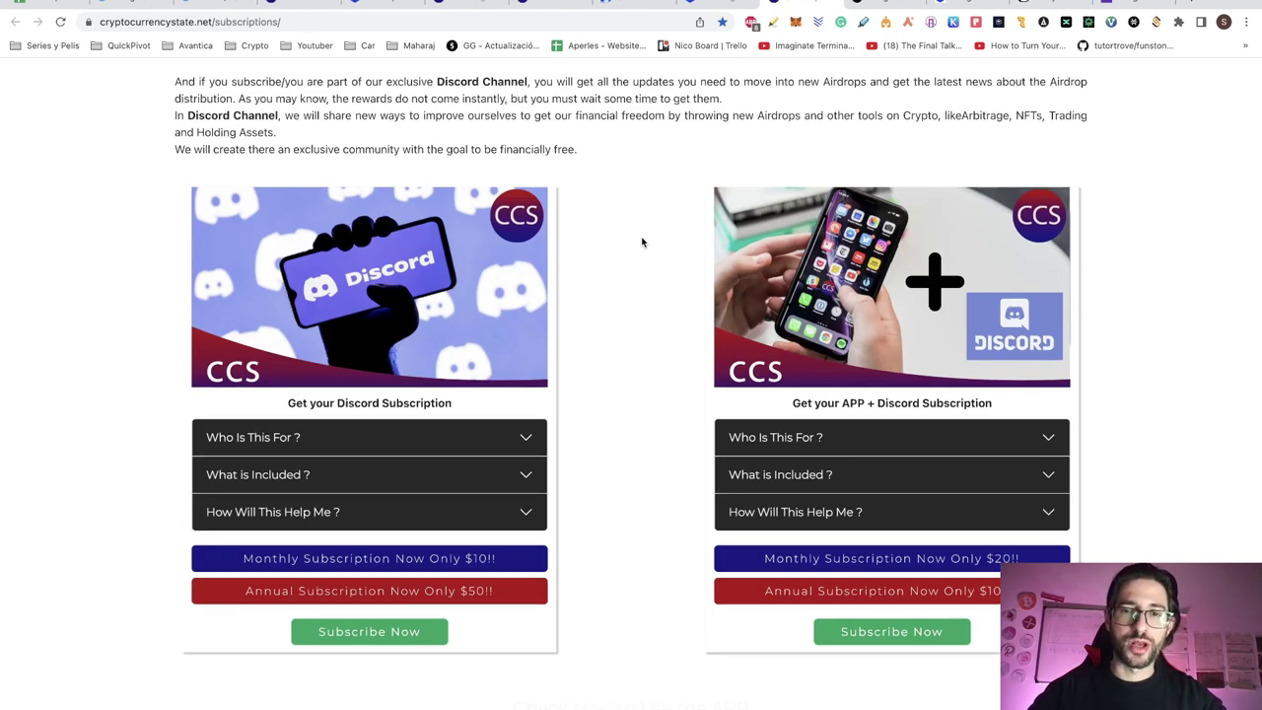
pyautogui.scroll(1, 642, 242)
pyautogui.scroll(-3, 642, 242)
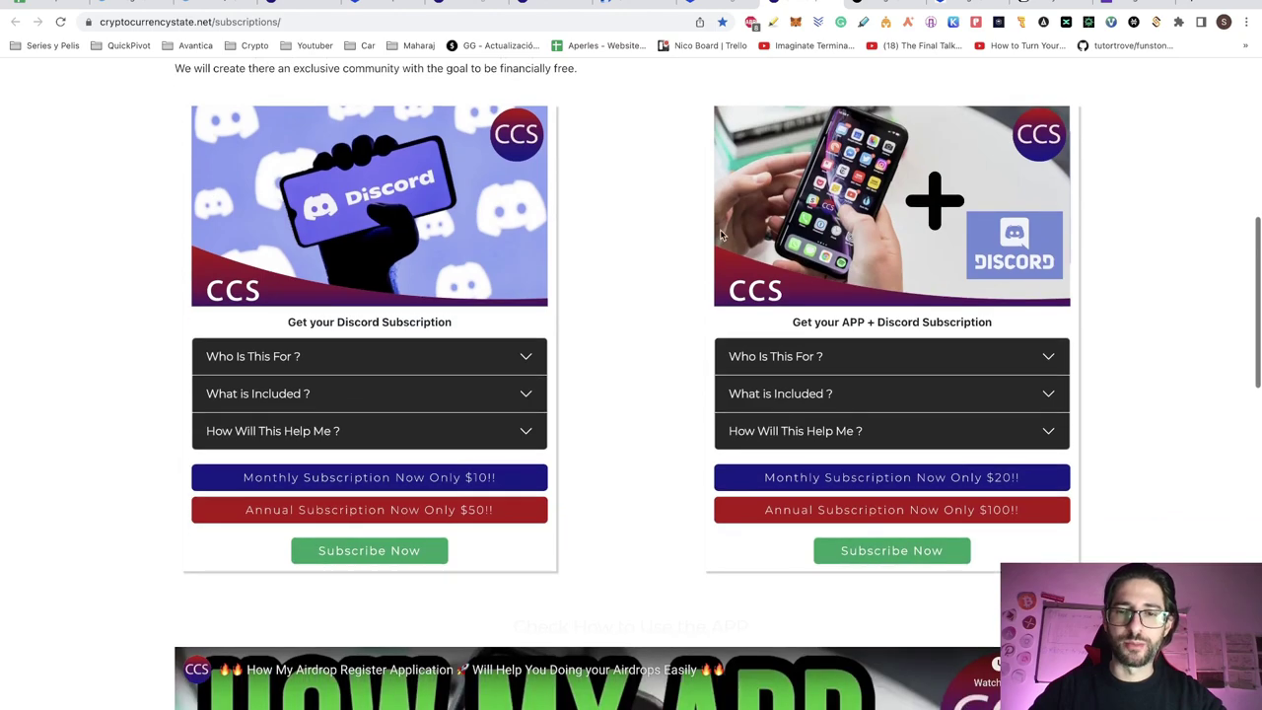
# Step: Look over the Airdrop Register app tutorial and feature update videos below the subscription plans
pyautogui.scroll(-5, 636, 299)
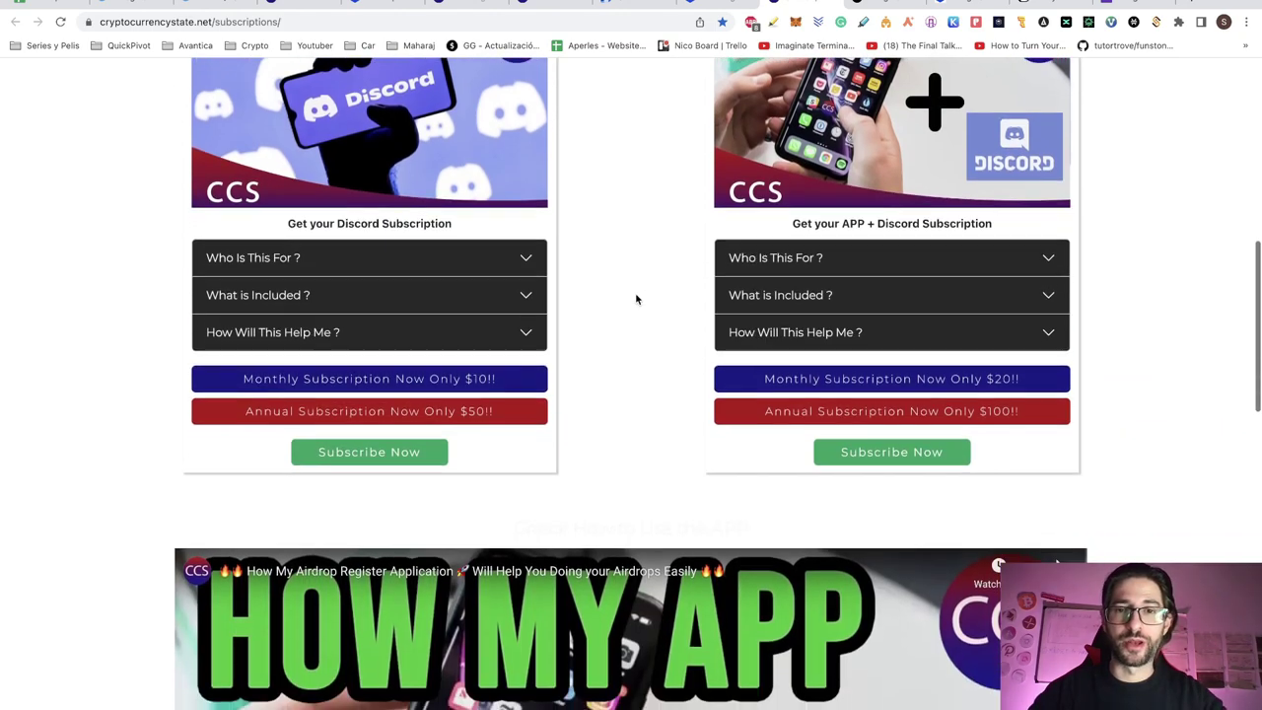
pyautogui.scroll(-4, 635, 299)
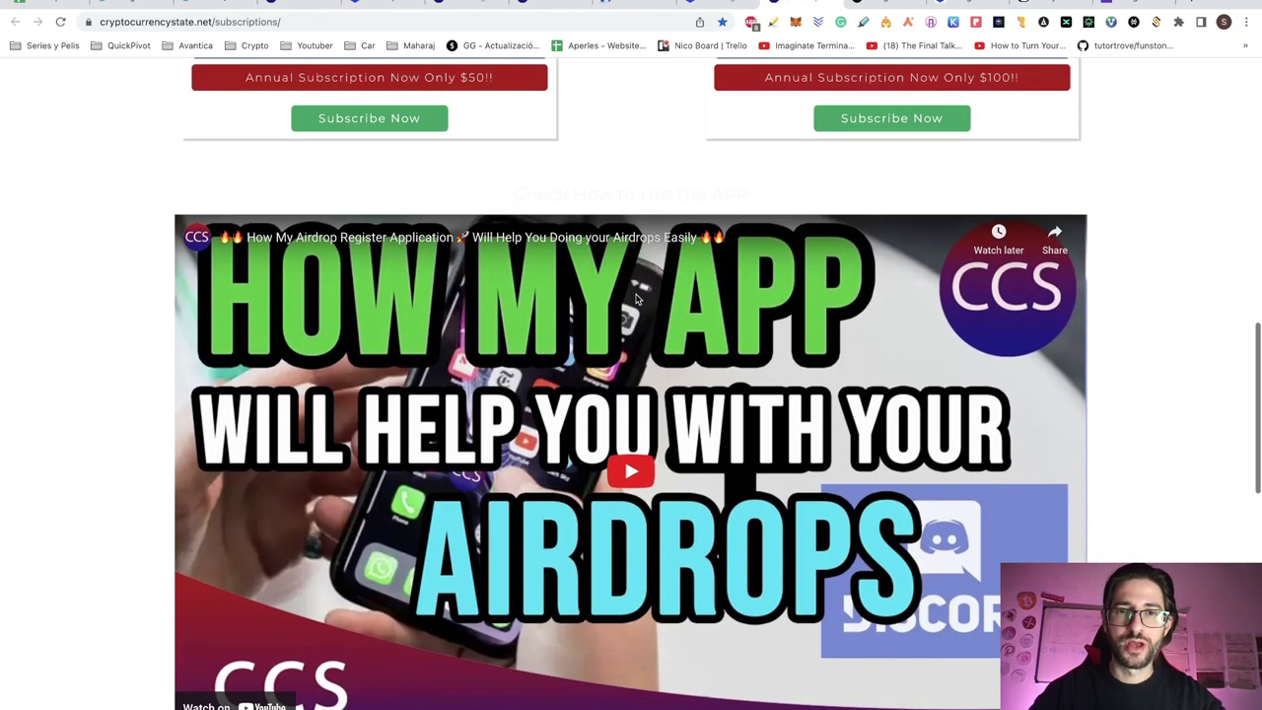
pyautogui.scroll(-2, 636, 299)
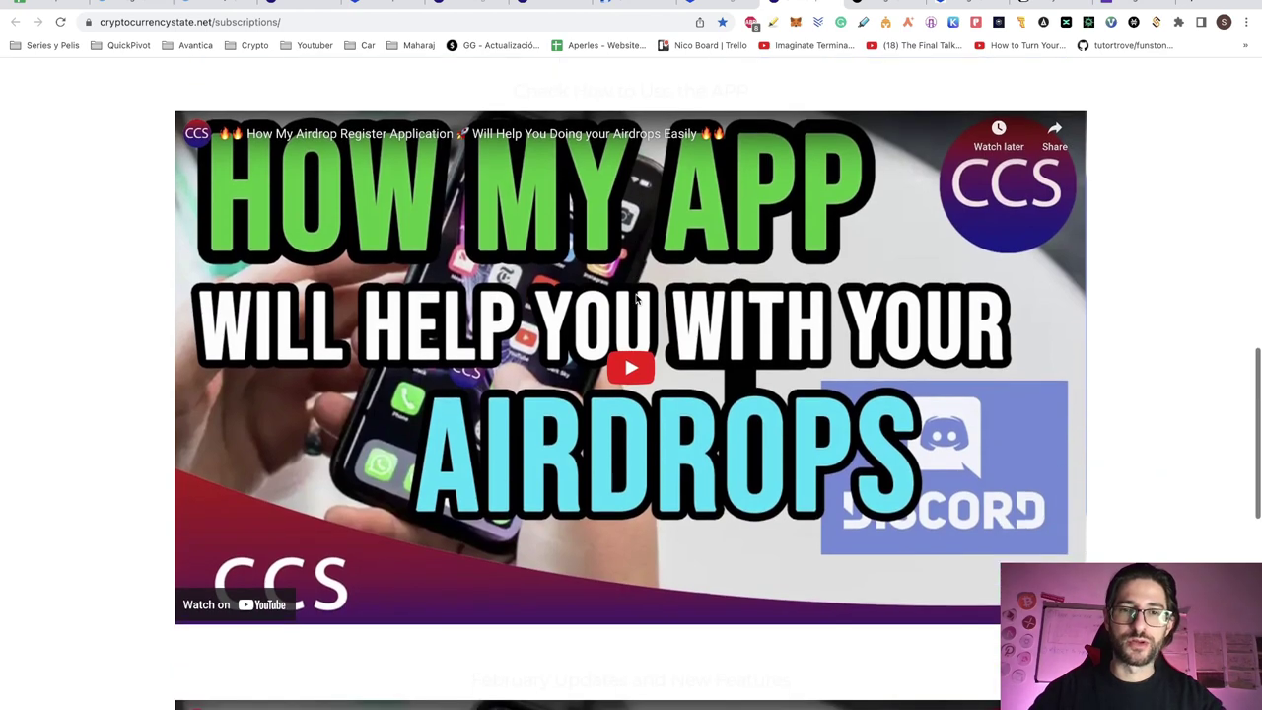
pyautogui.scroll(-4, 707, 277)
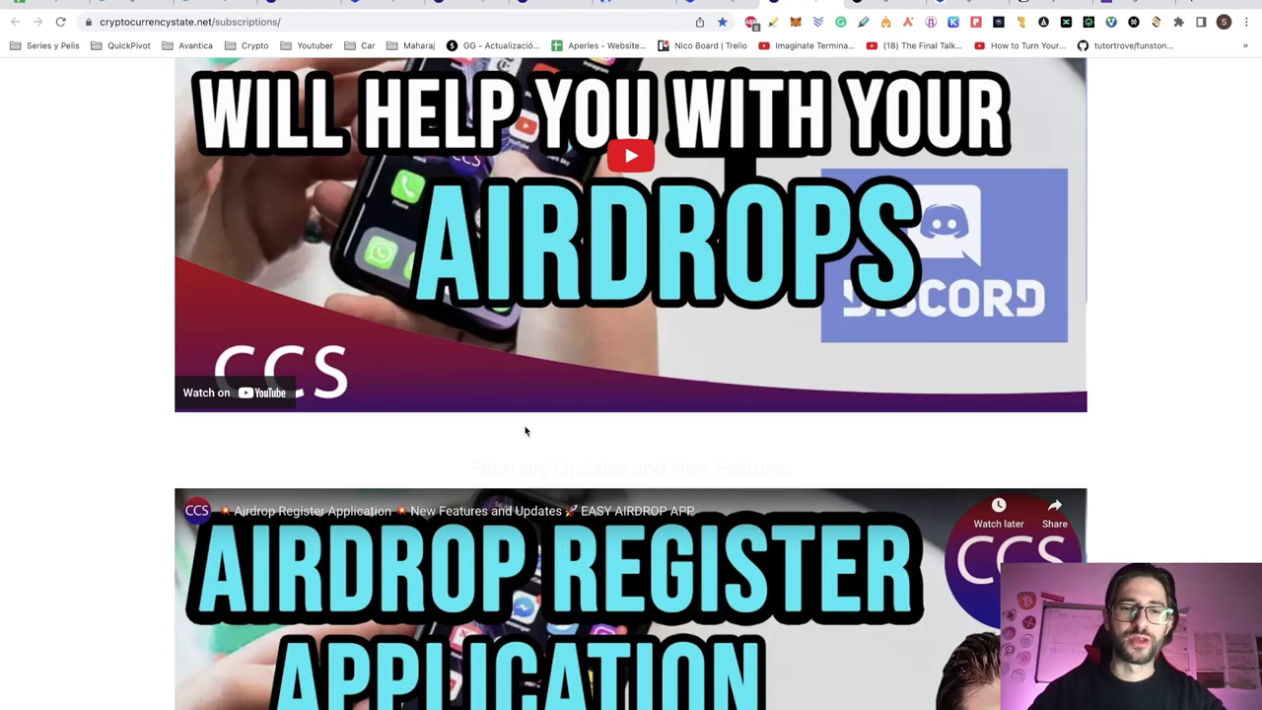
# Step: Go back over the Subscriptions page up to its heading, and return to the Airdrop 2 spreadsheet
pyautogui.scroll(20, 483, 435)
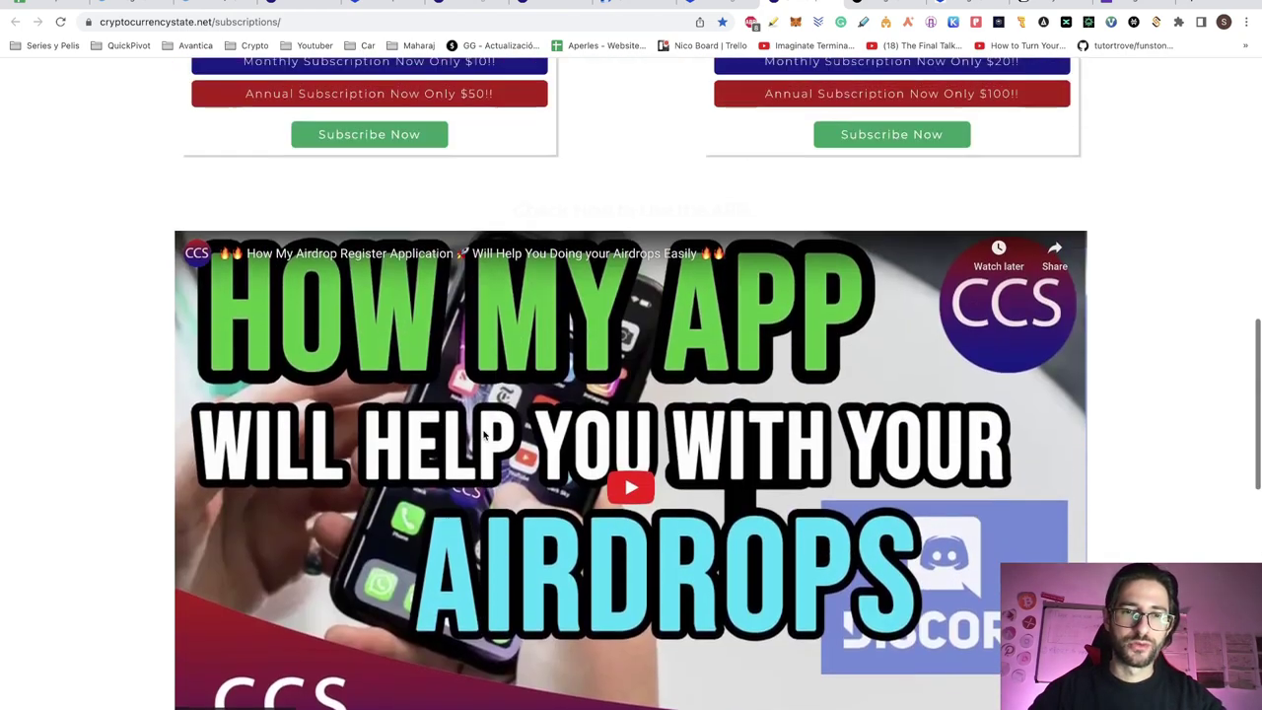
pyautogui.scroll(2, 483, 434)
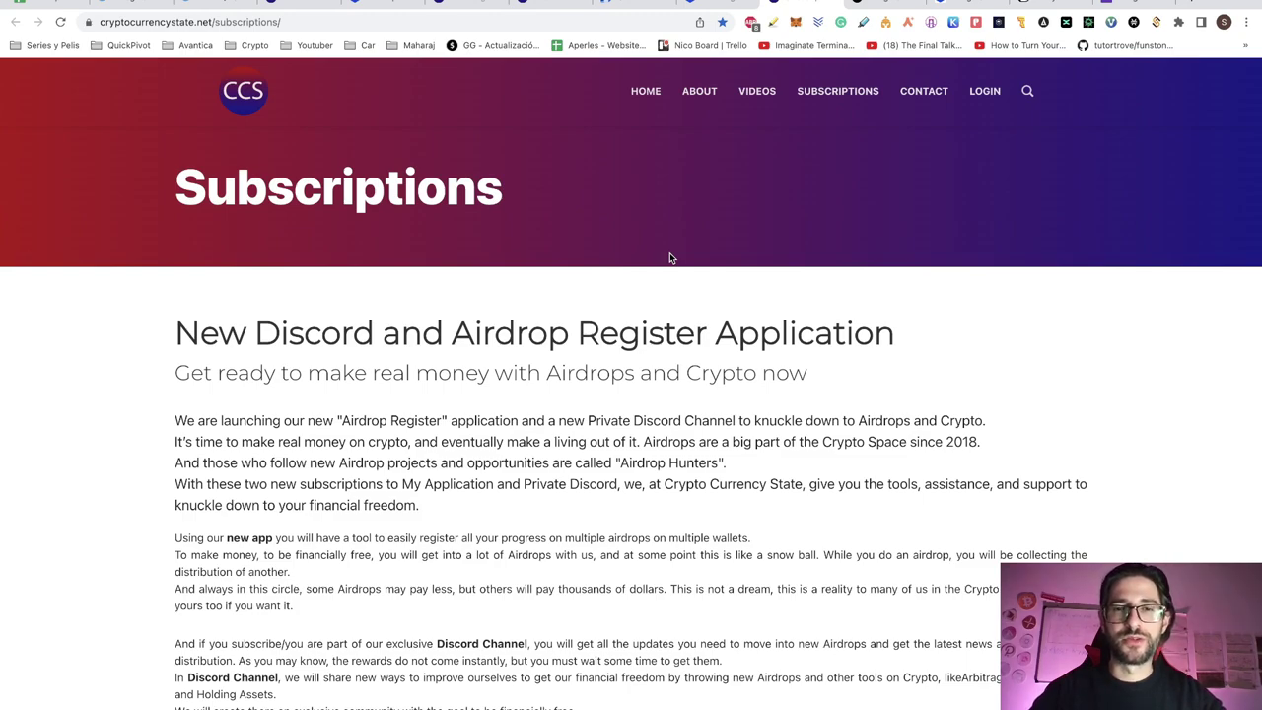
pyautogui.hotkey('ctrl', '1')
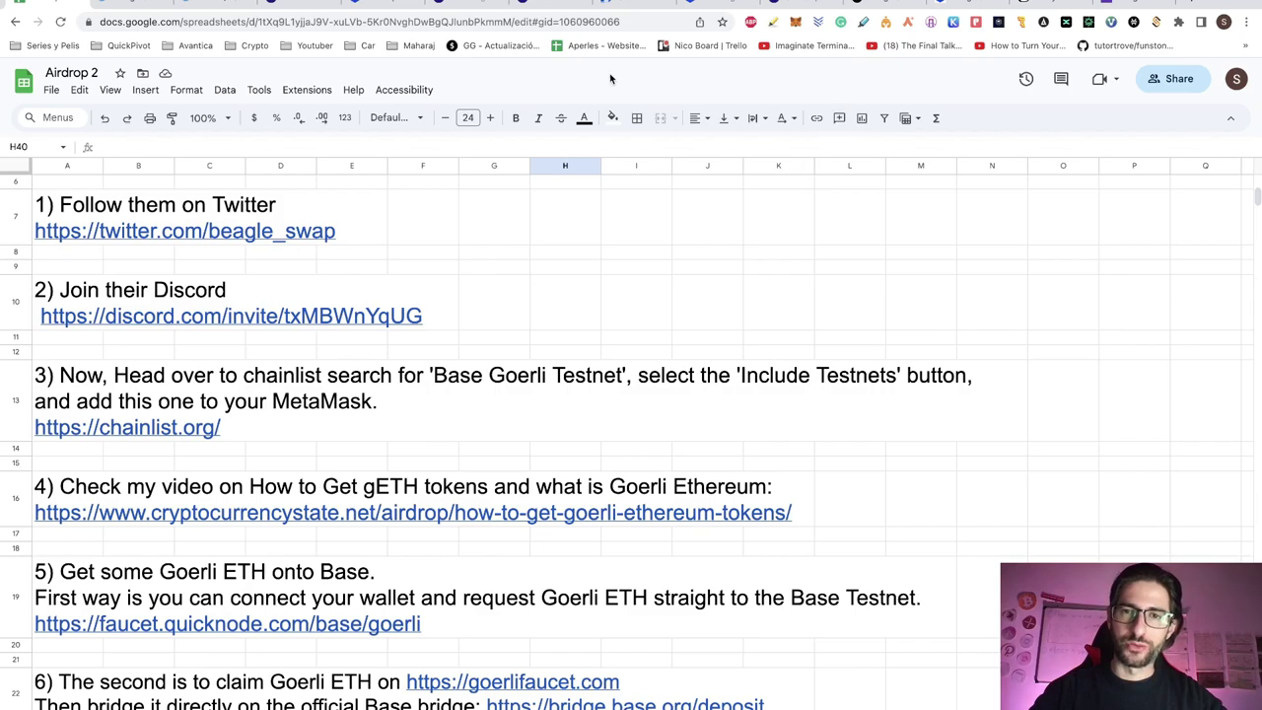
# Step: Connect the MetaMask wallet to ChainList from the Base Goerli Testnet entry and check the network selected in MetaMask
pyautogui.click(622, 7)
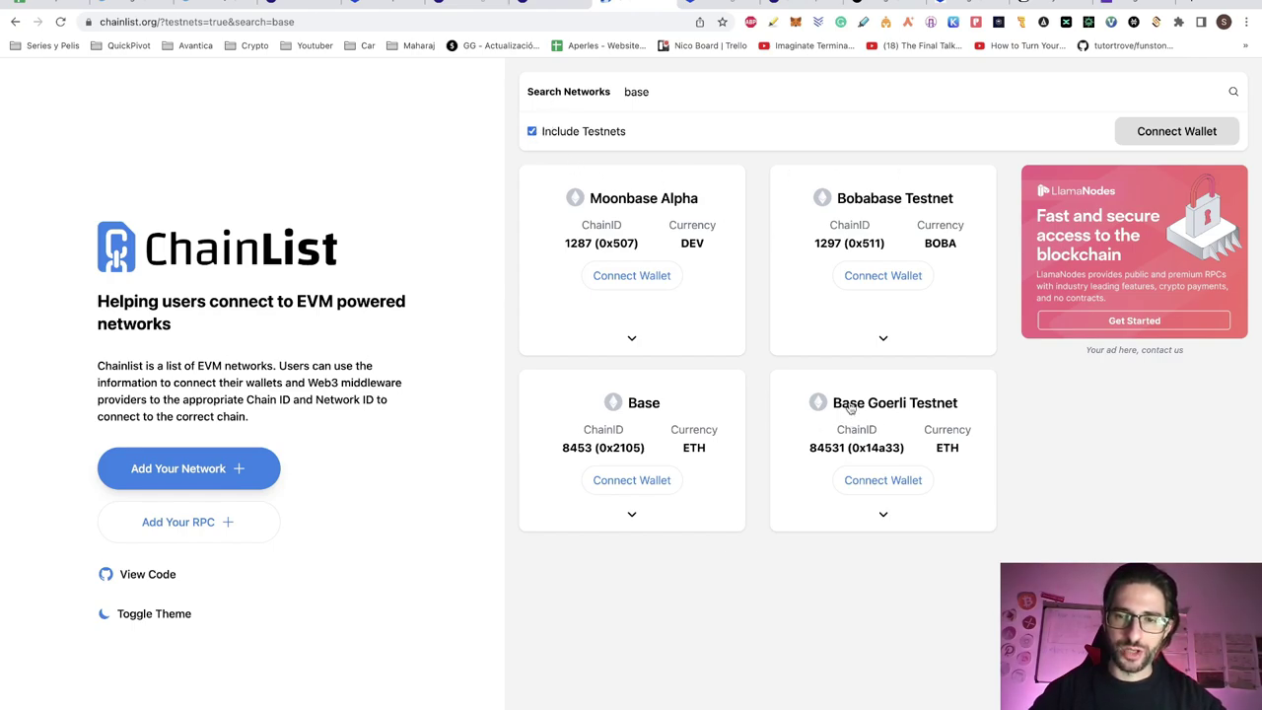
pyautogui.click(883, 480)
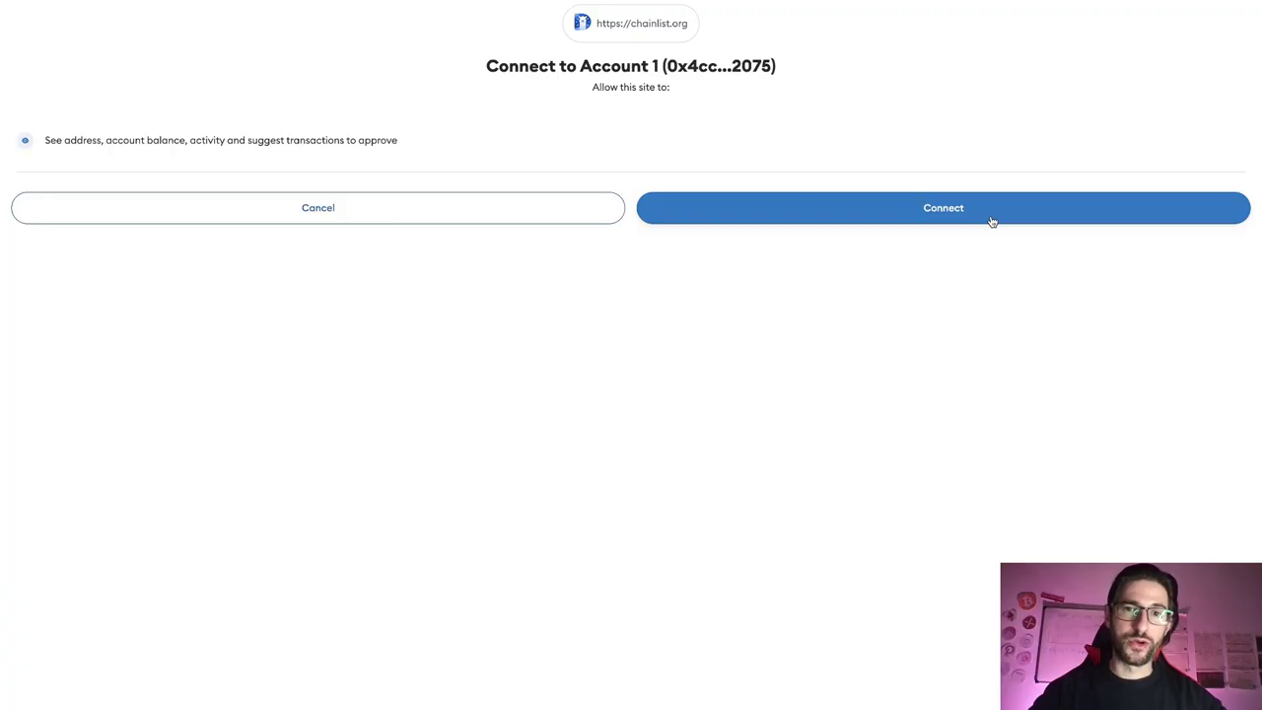
pyautogui.click(991, 221)
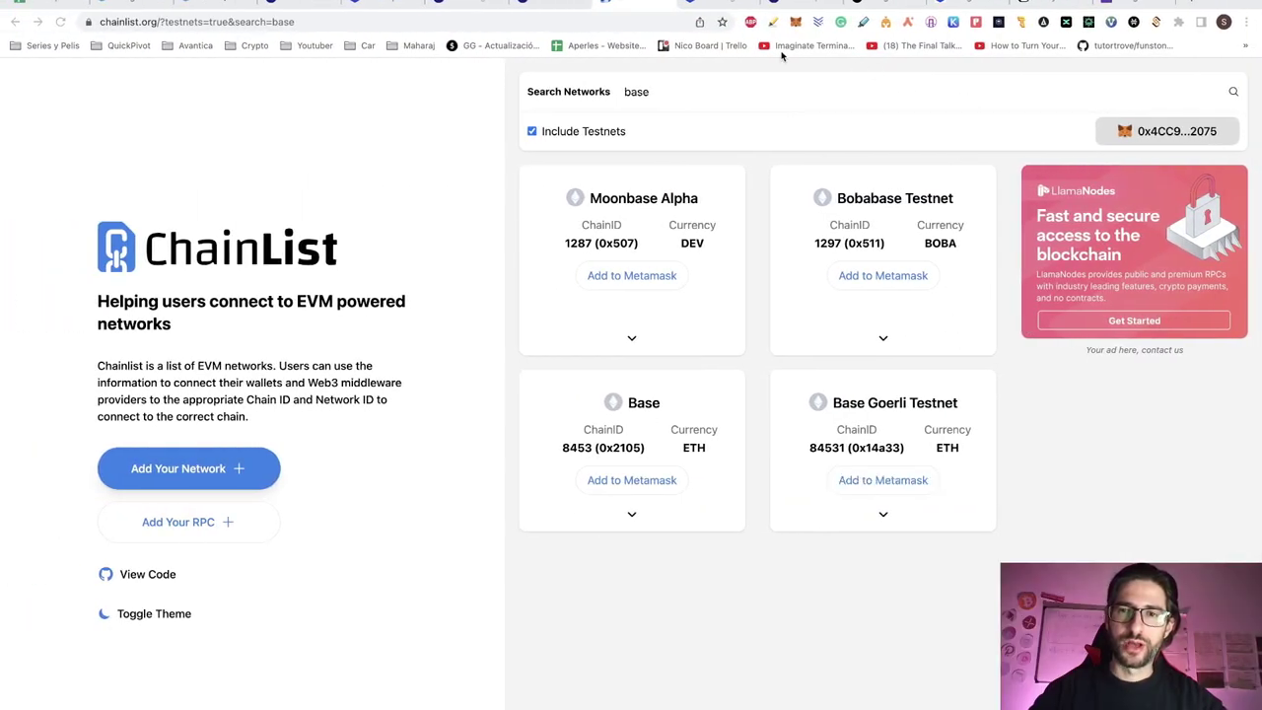
pyautogui.click(794, 22)
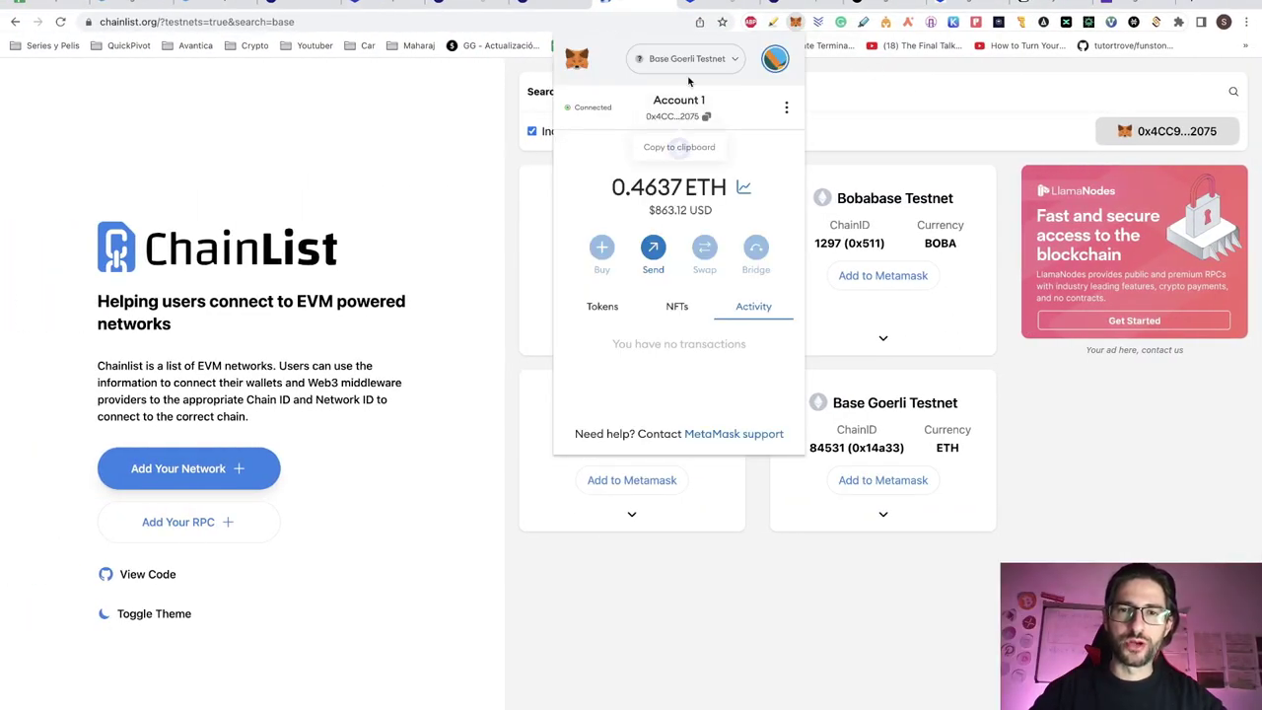
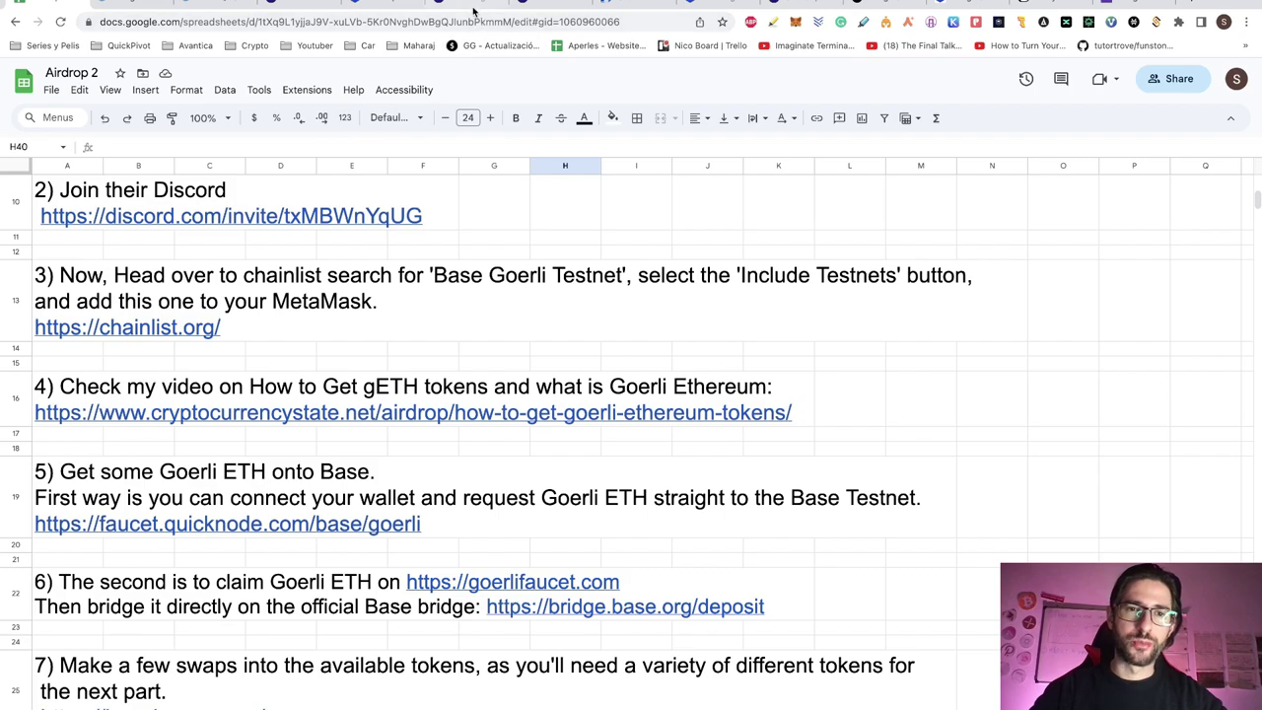
# Step: Look over the How to get Goerli Ethereum Tokens article, including its video and the What is Goerli section
pyautogui.click(474, 6)
pyautogui.scroll(-3, 653, 214)
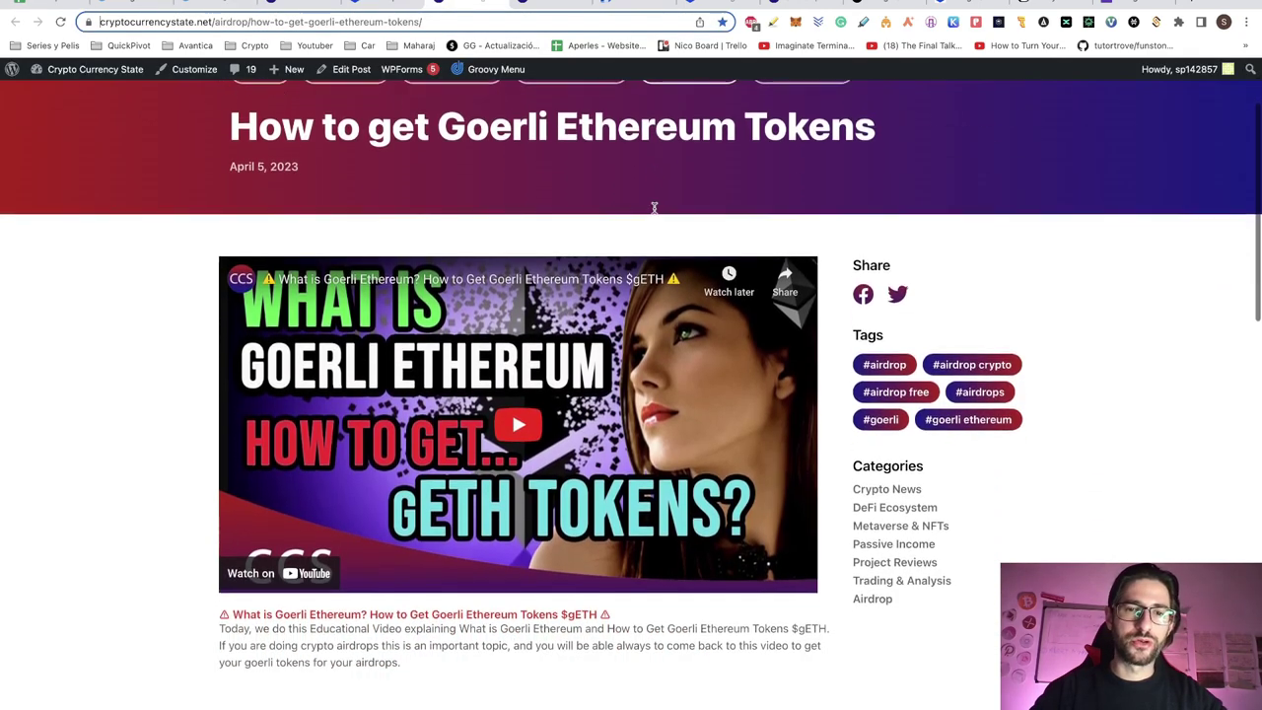
pyautogui.scroll(-3, 826, 205)
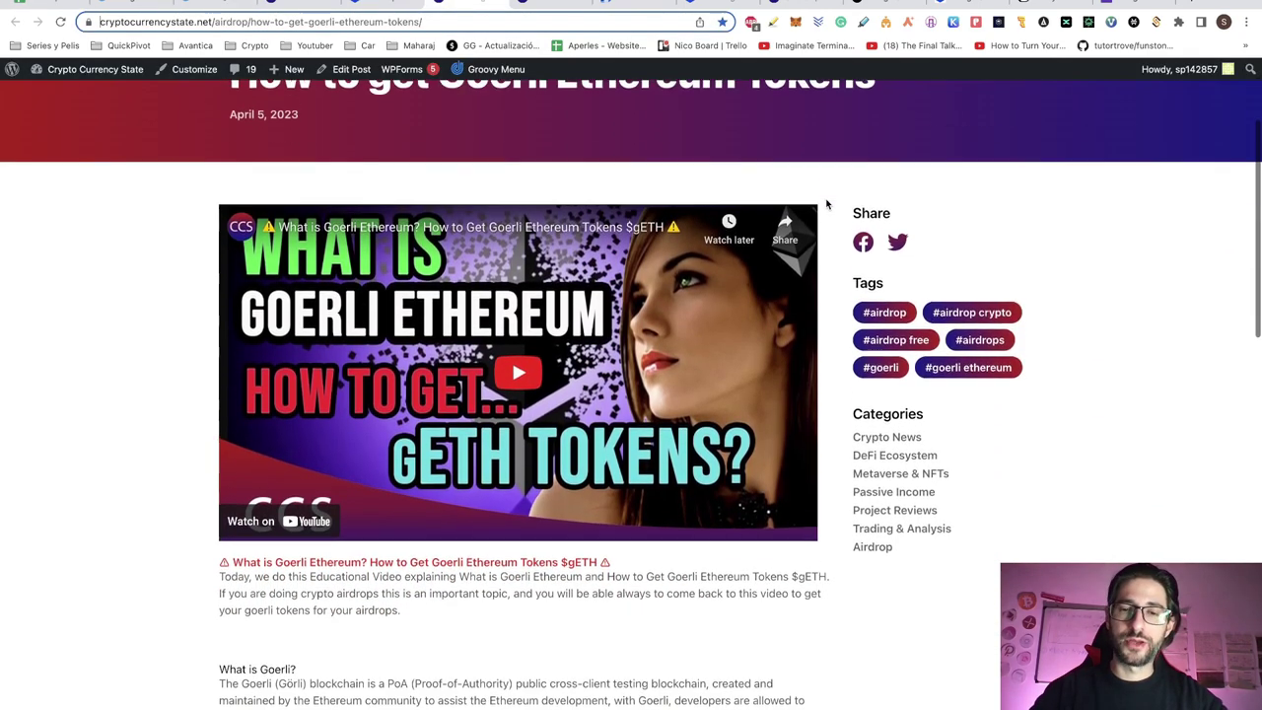
pyautogui.scroll(1, 557, 485)
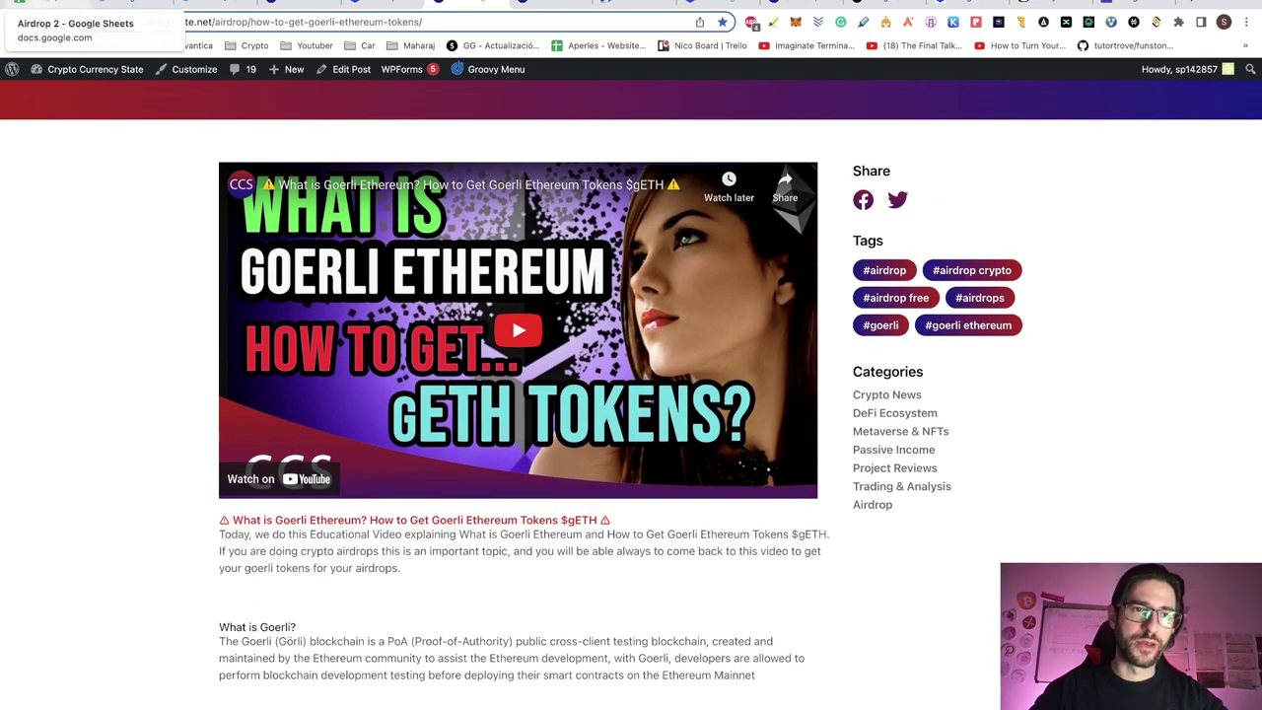
# Step: Read the Goerli ETH video, faucet and bridge tasks in the Airdrop 2 spreadsheet, and check the ETH balance in MetaMask
pyautogui.click(45, 5)
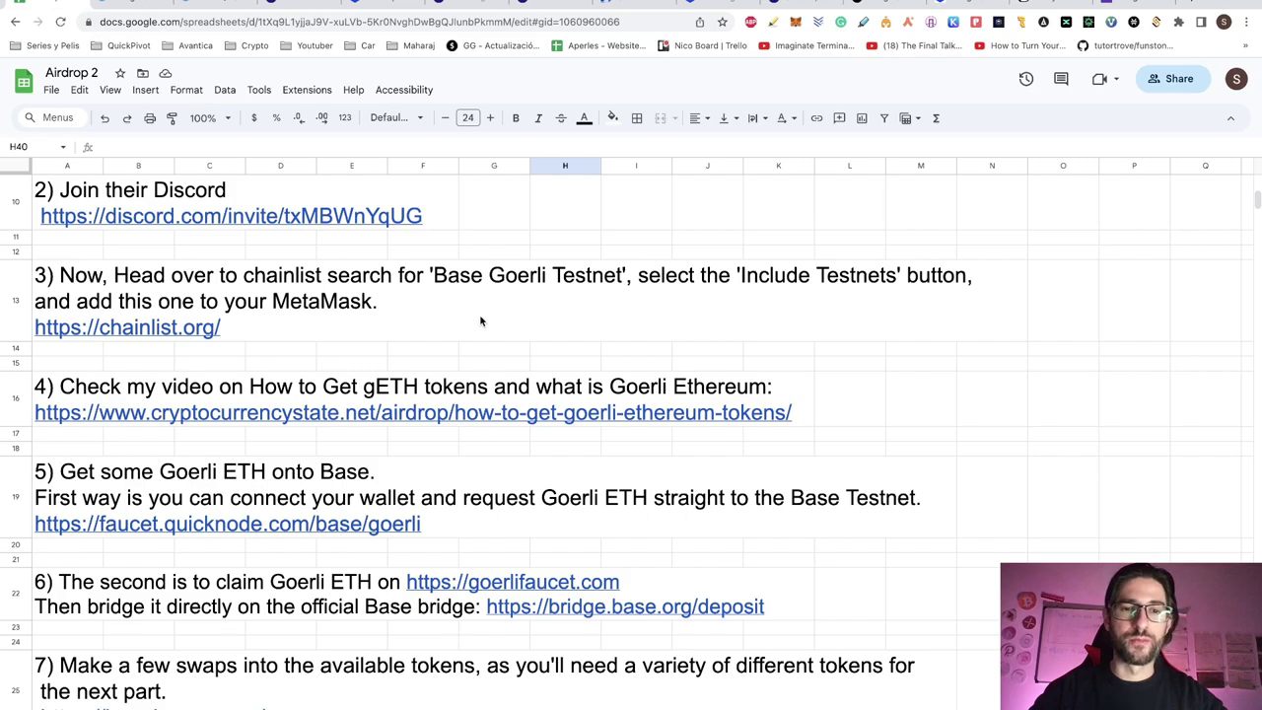
pyautogui.scroll(-3, 480, 320)
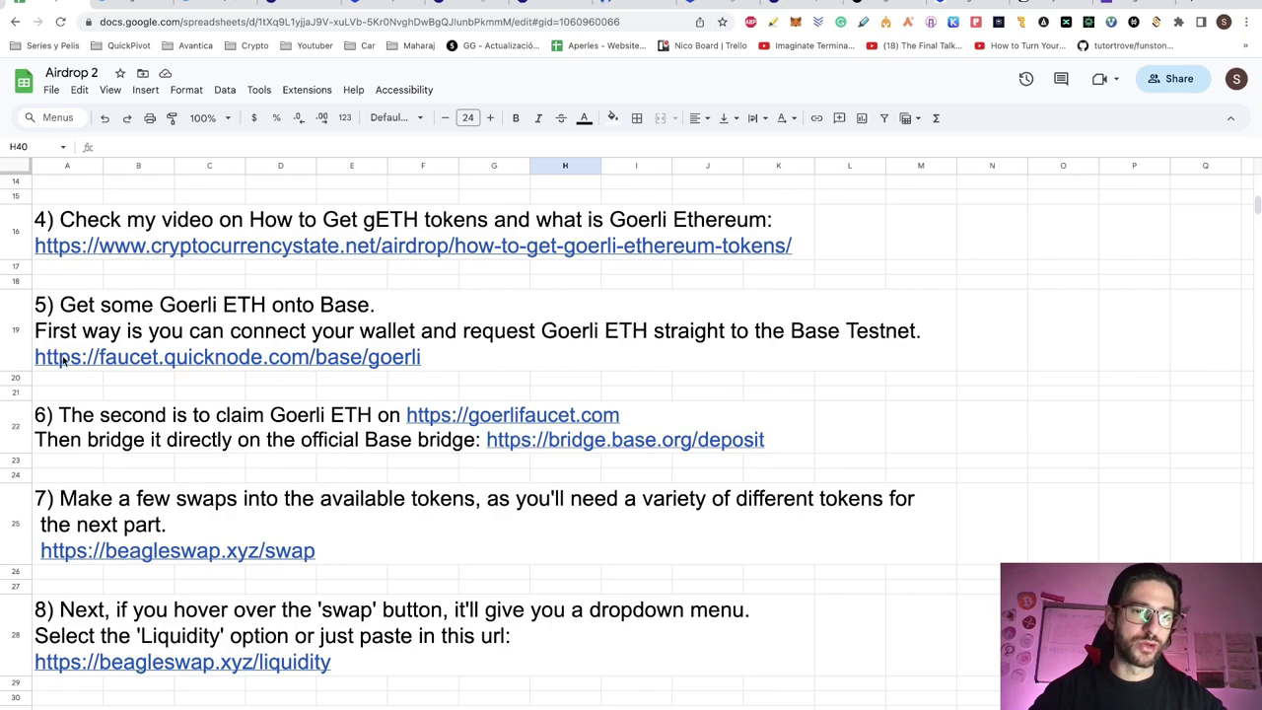
pyautogui.moveTo(63, 361)
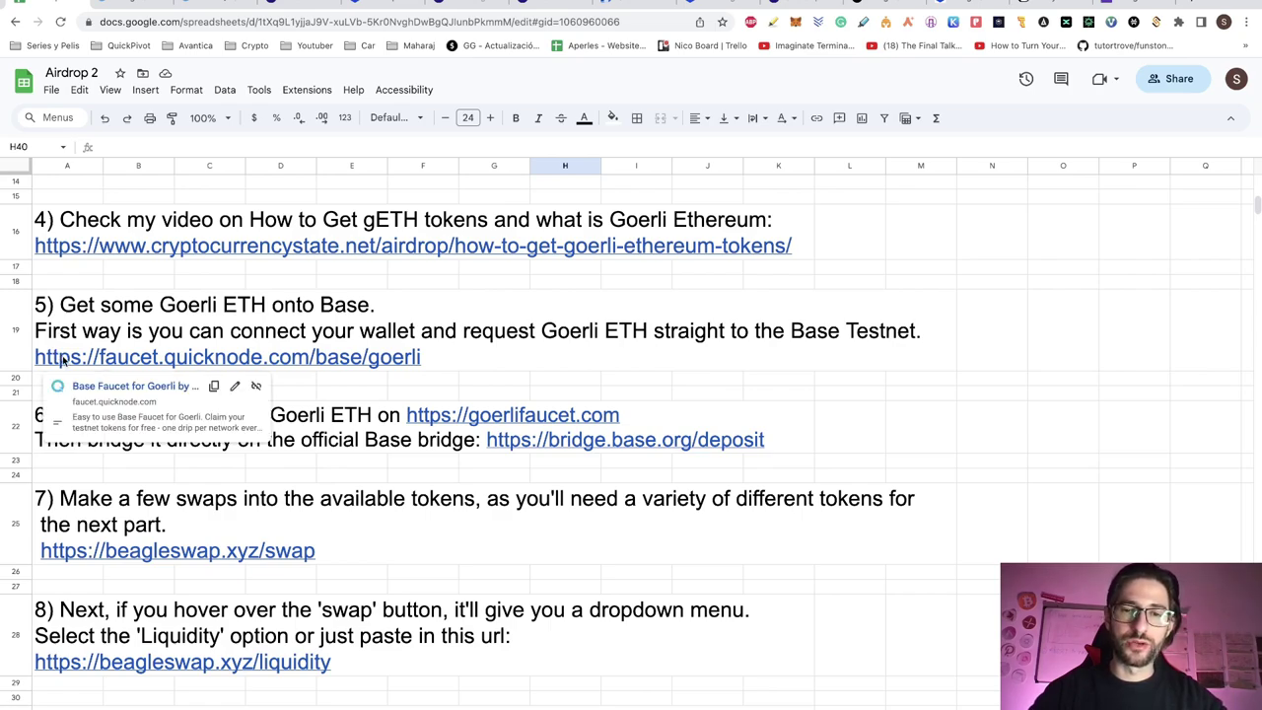
pyautogui.click(492, 380)
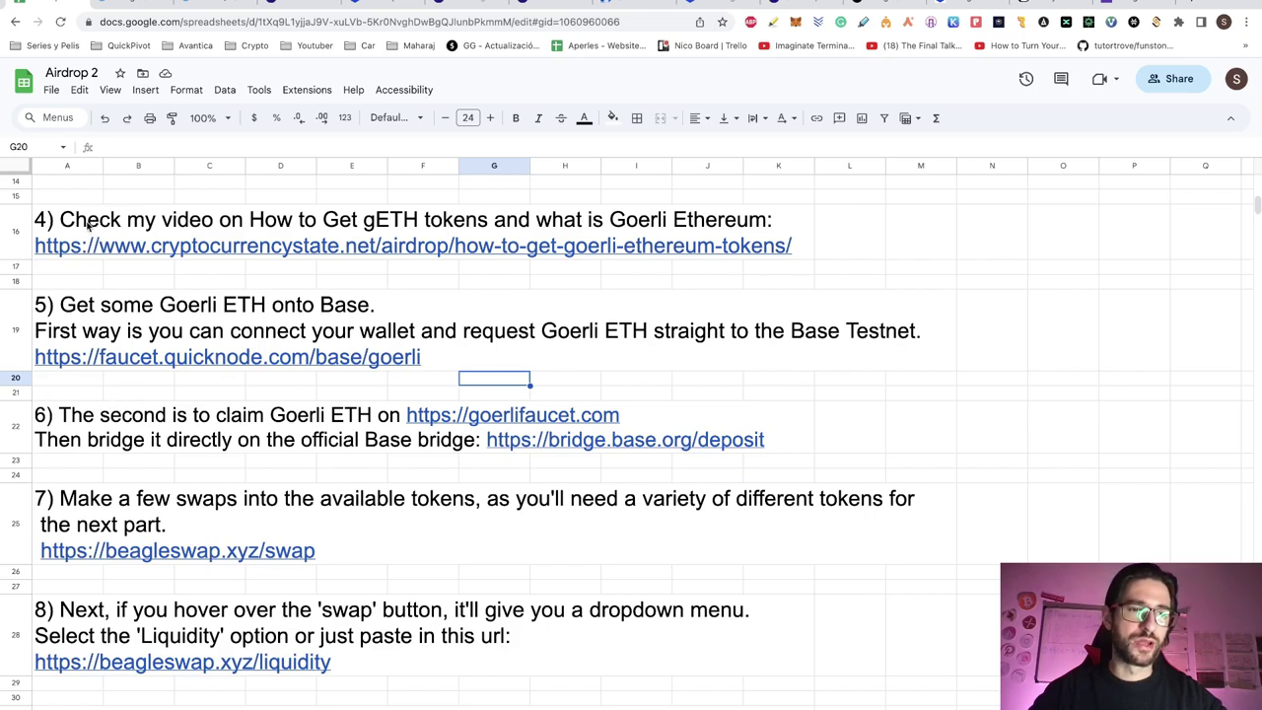
pyautogui.moveTo(98, 229)
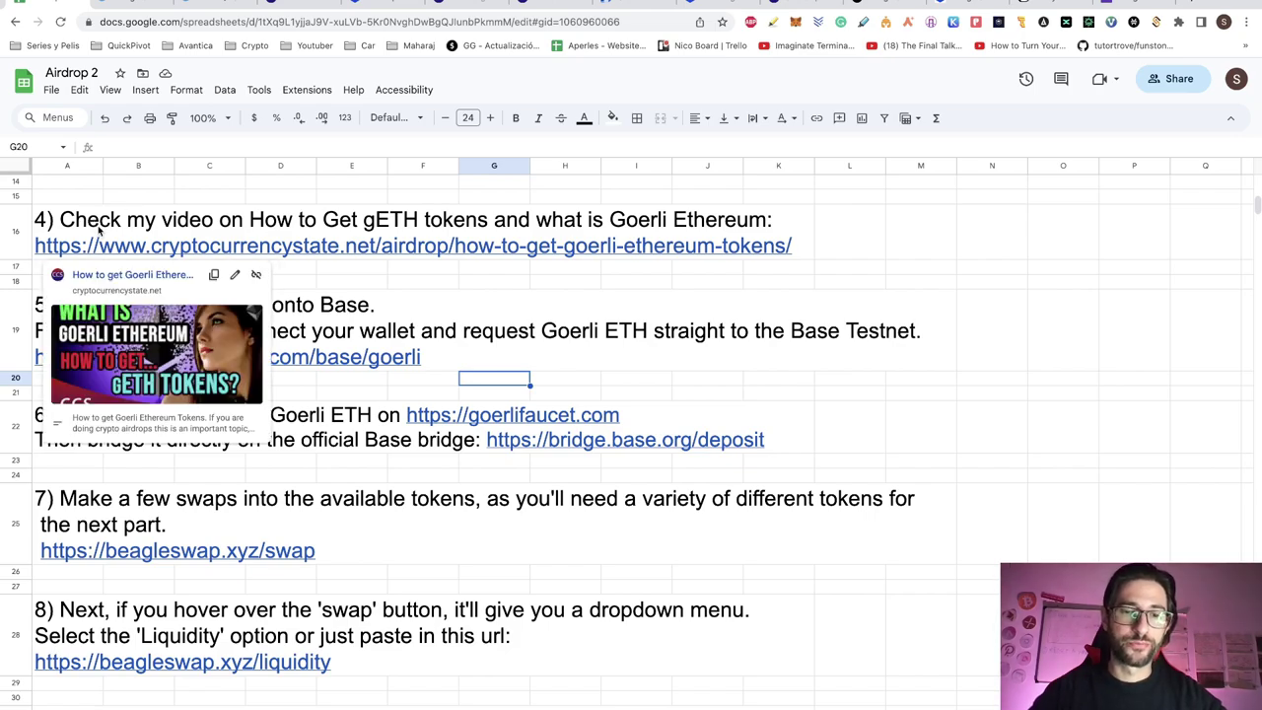
pyautogui.click(718, 397)
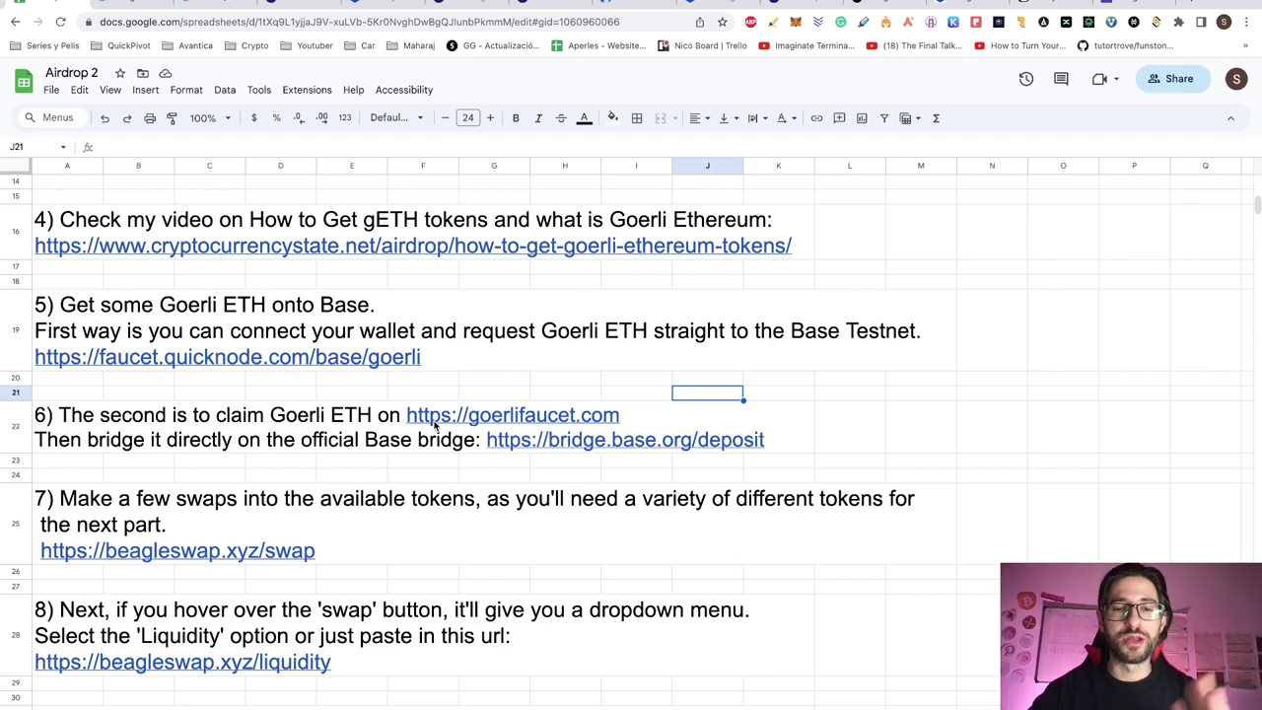
pyautogui.click(795, 22)
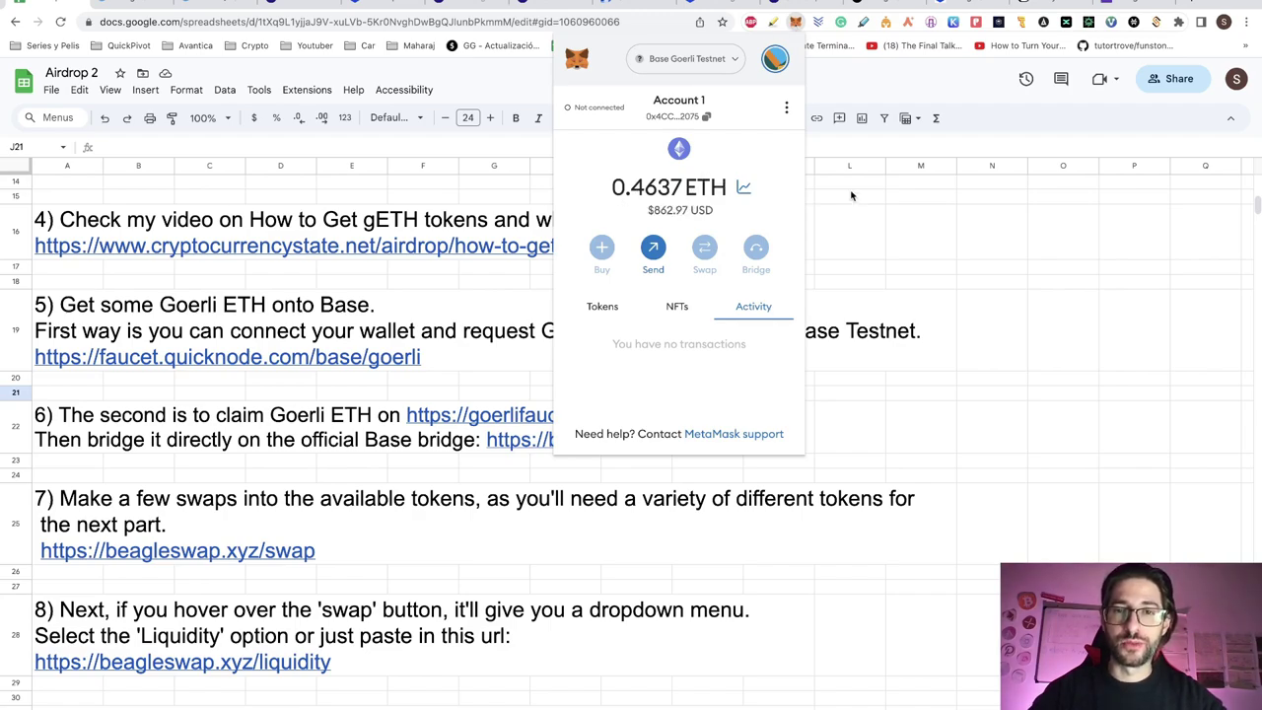
pyautogui.click(335, 390)
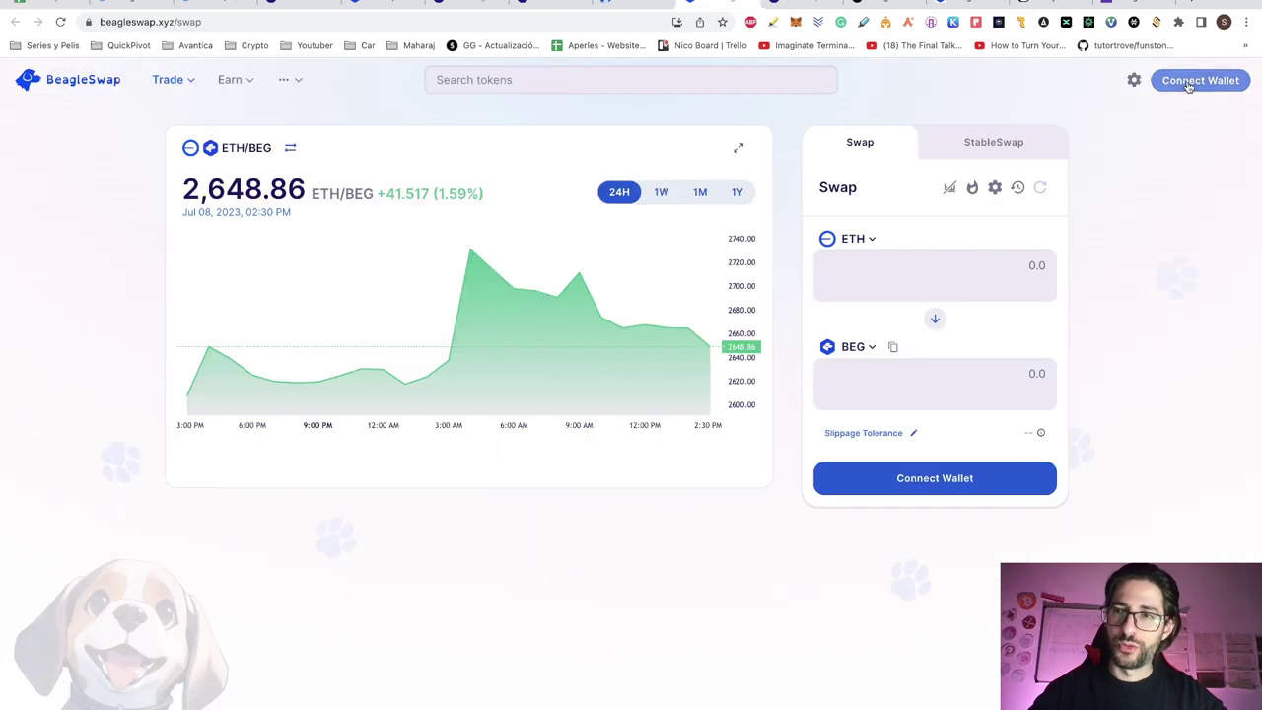
# Step: Connect the MetaMask wallet to BeagleSwap and enter 0.05 ETH as the amount to swap for BEG
pyautogui.click(1191, 81)
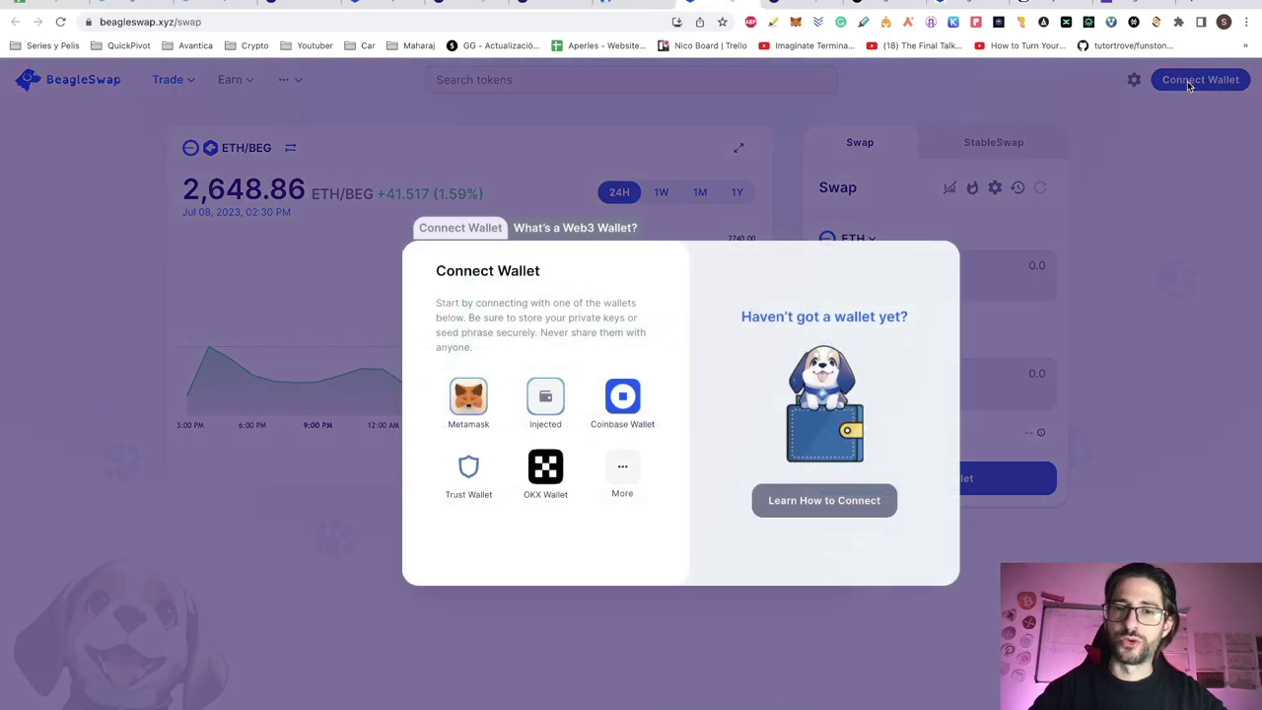
pyautogui.click(468, 395)
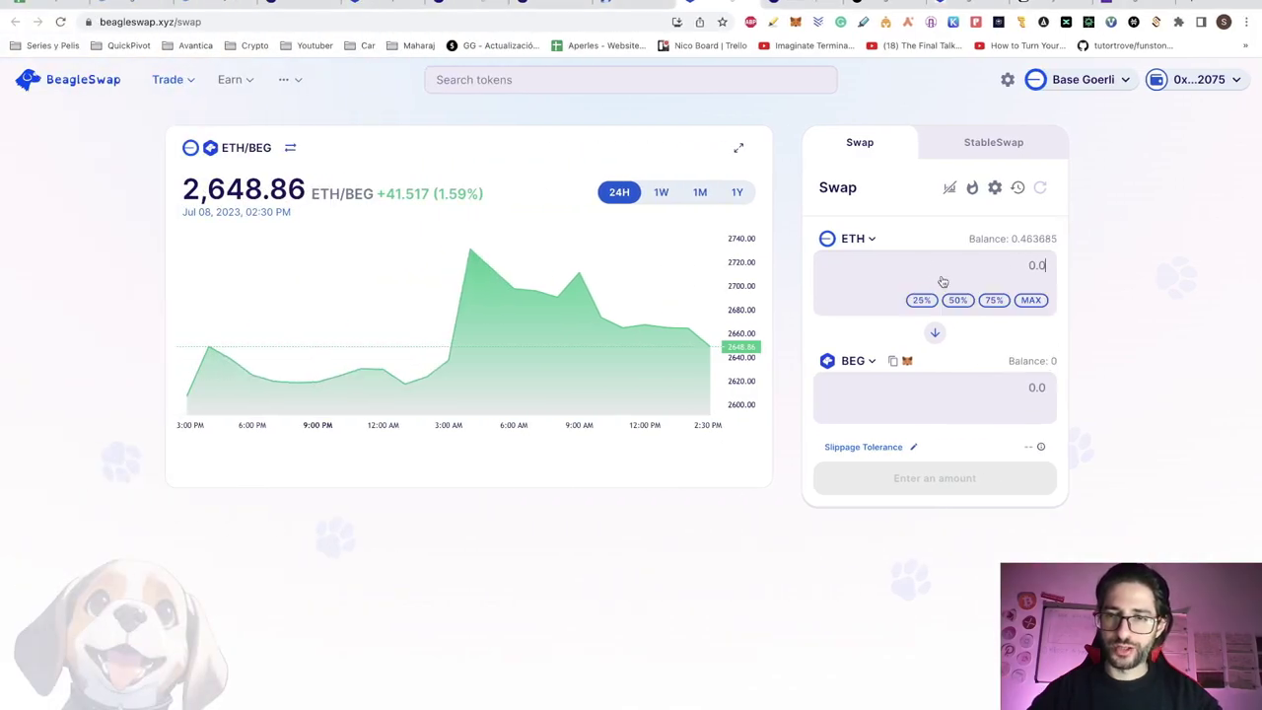
pyautogui.click(991, 281)
pyautogui.write('0.05')
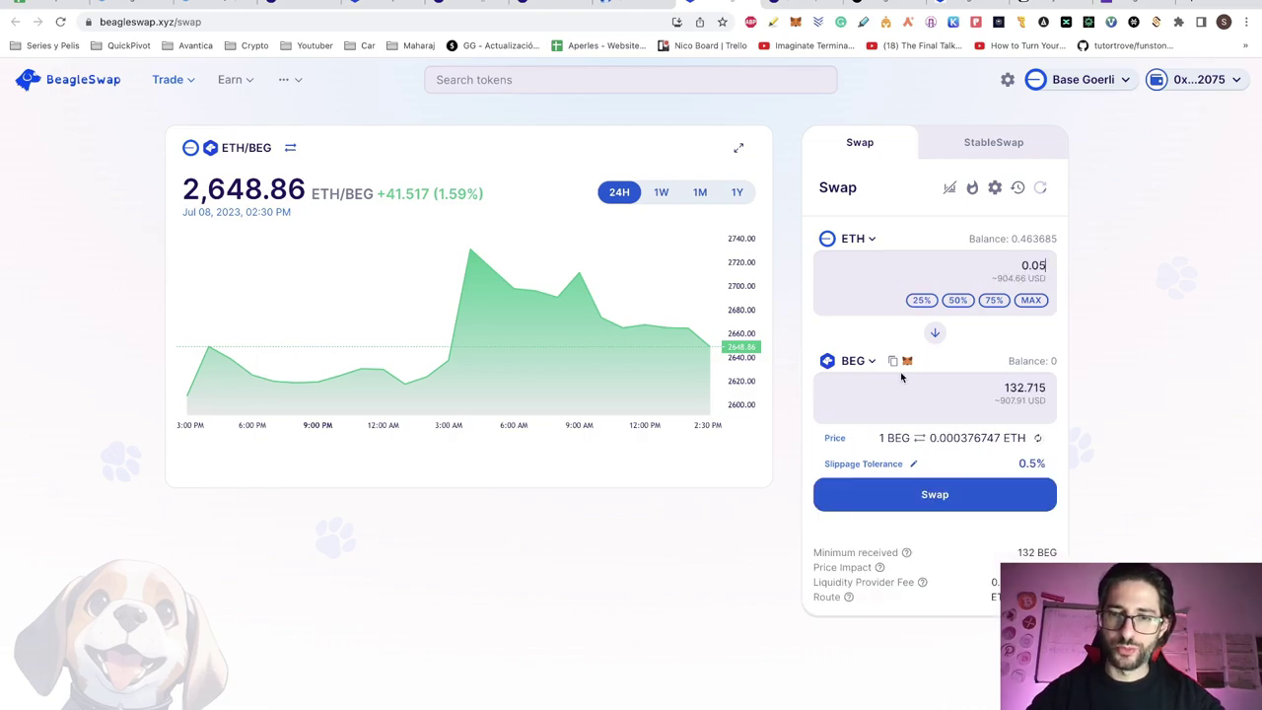
# Step: Submit the 0.05 ETH to BEG swap, approve it in MetaMask, and view the transaction on Basescan
pyautogui.click(935, 493)
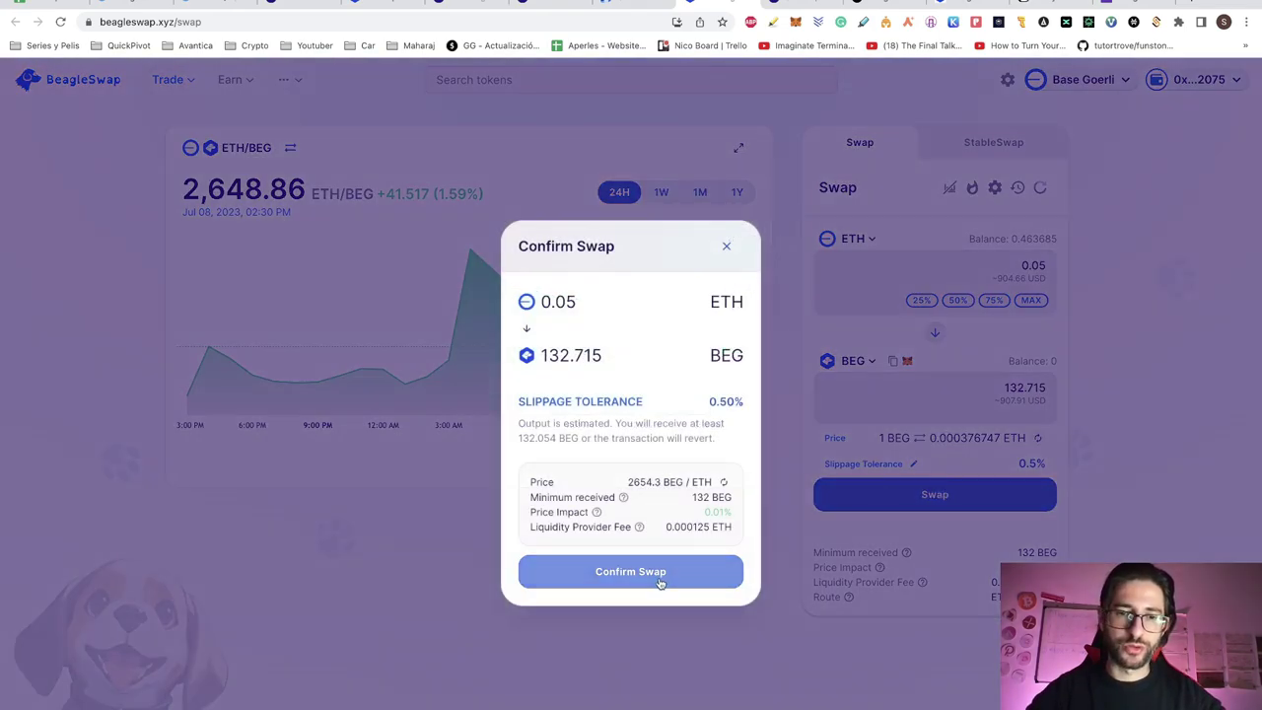
pyautogui.click(608, 572)
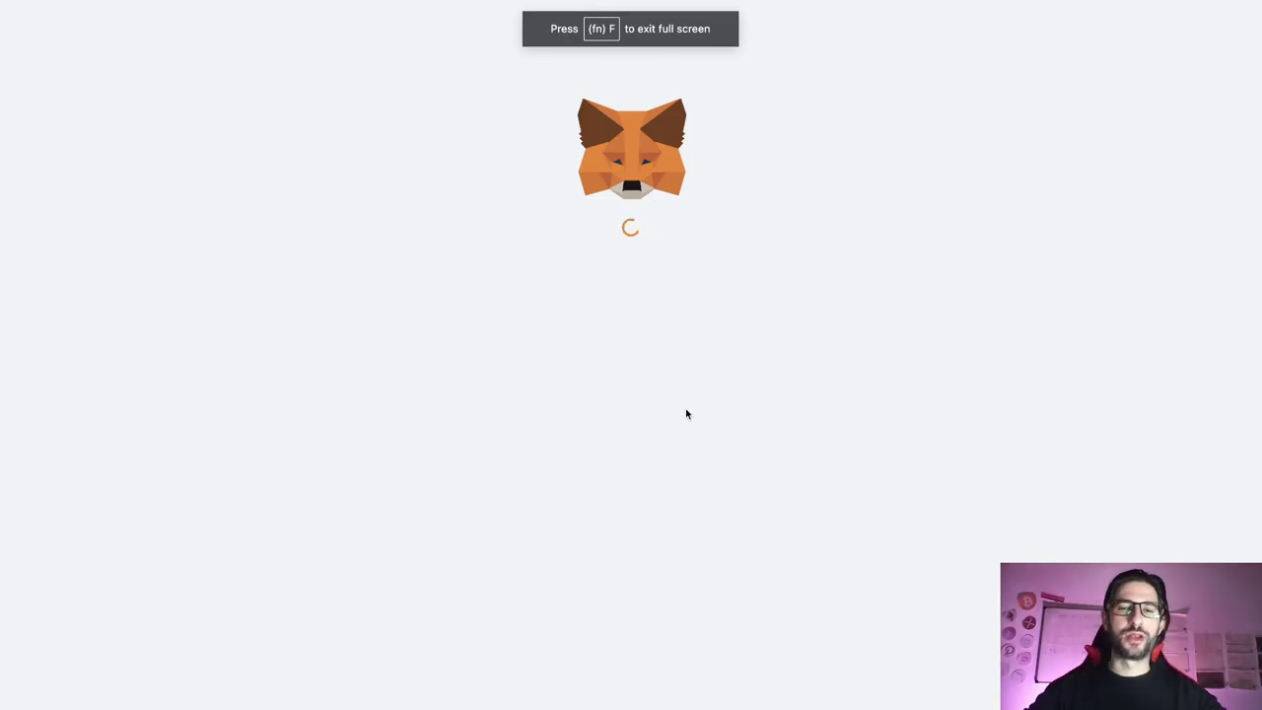
pyautogui.click(701, 599)
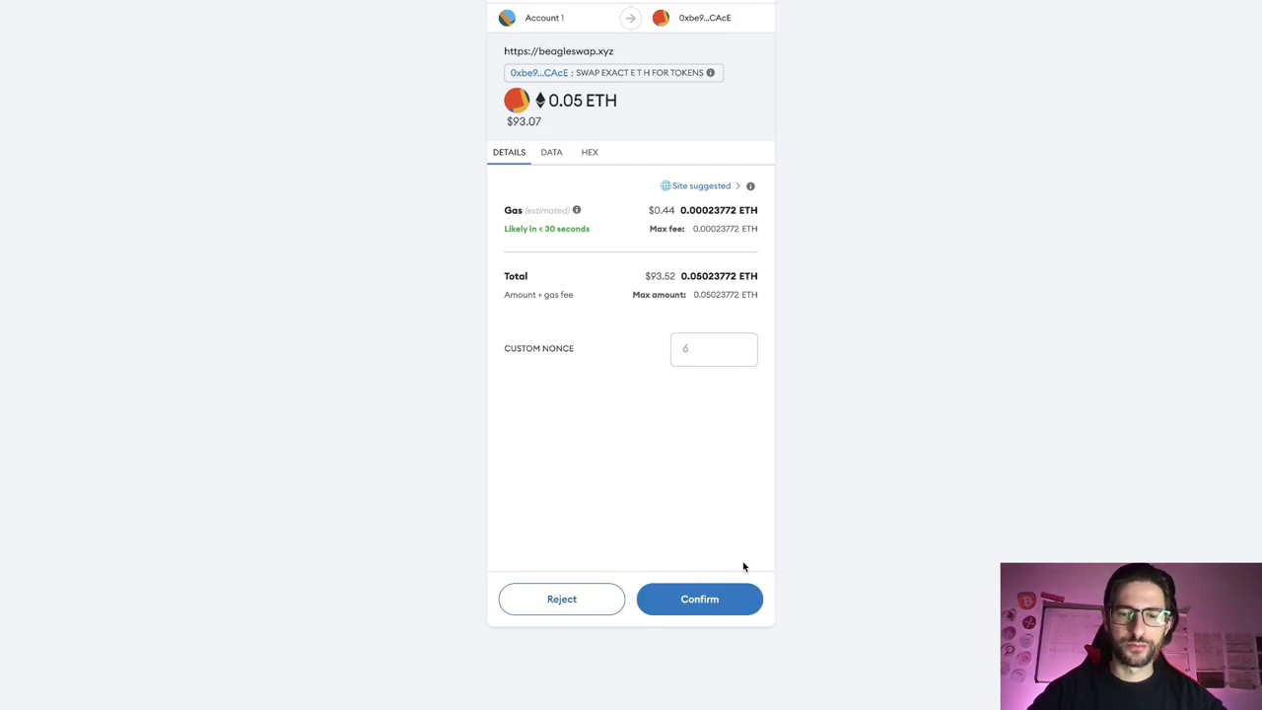
pyautogui.click(724, 596)
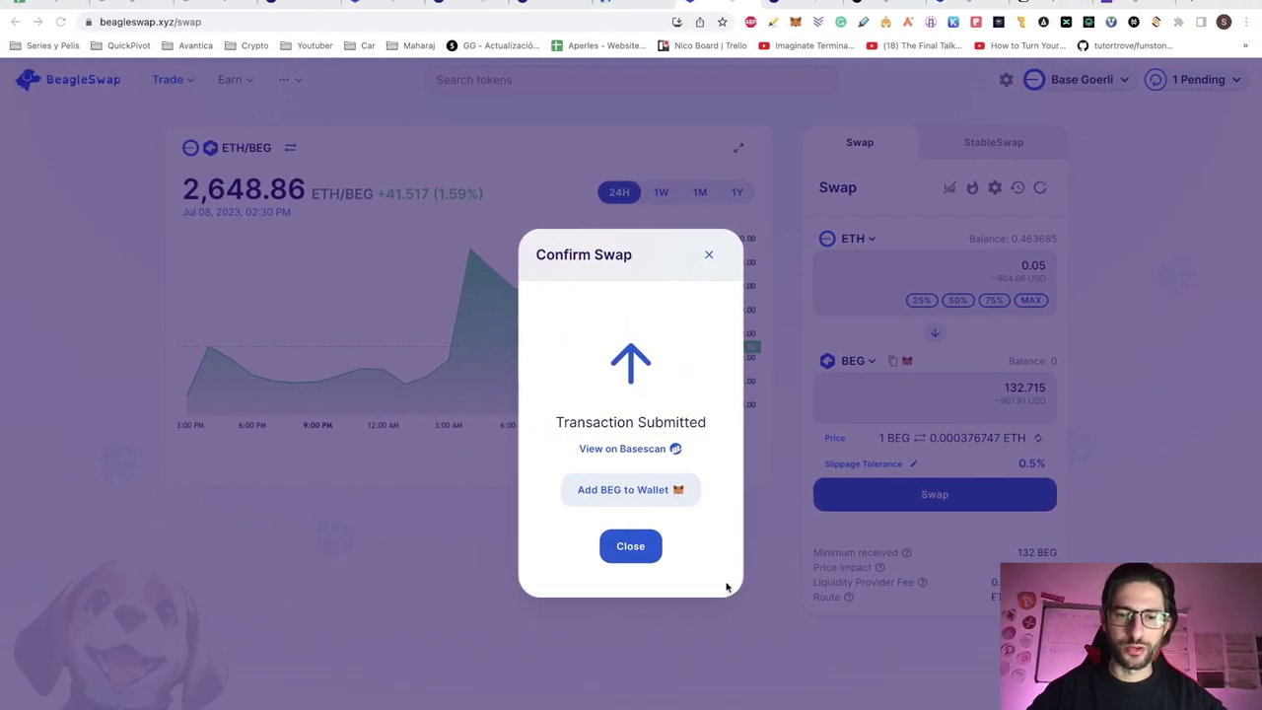
pyautogui.click(643, 451)
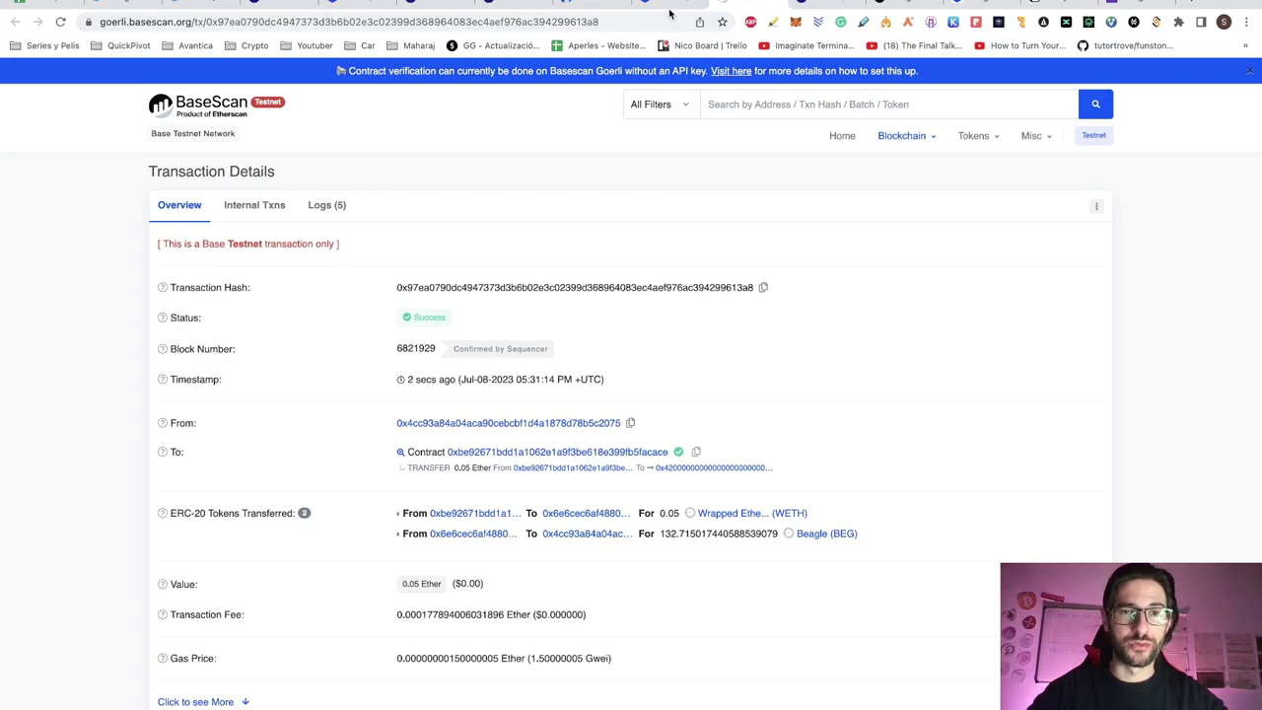
# Step: Look over the Base Airdrop powered by Coinbase article and open the site's search box
pyautogui.click(271, 5)
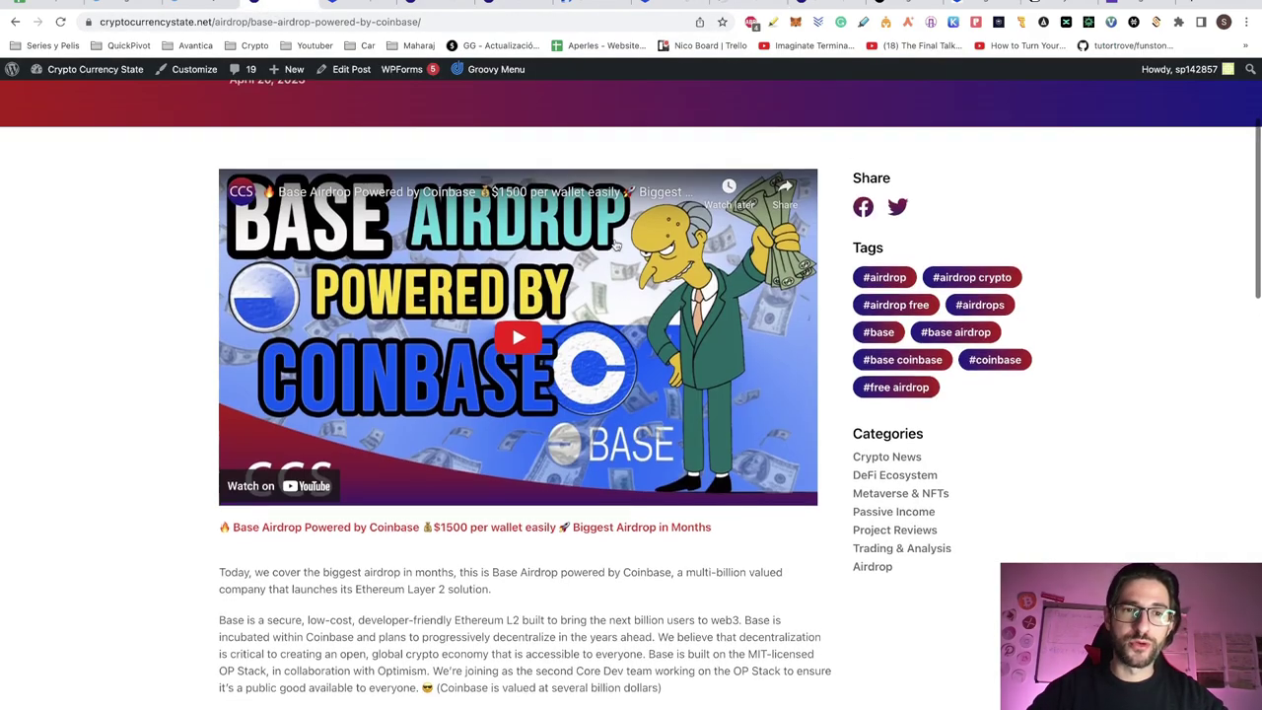
pyautogui.scroll(4, 615, 244)
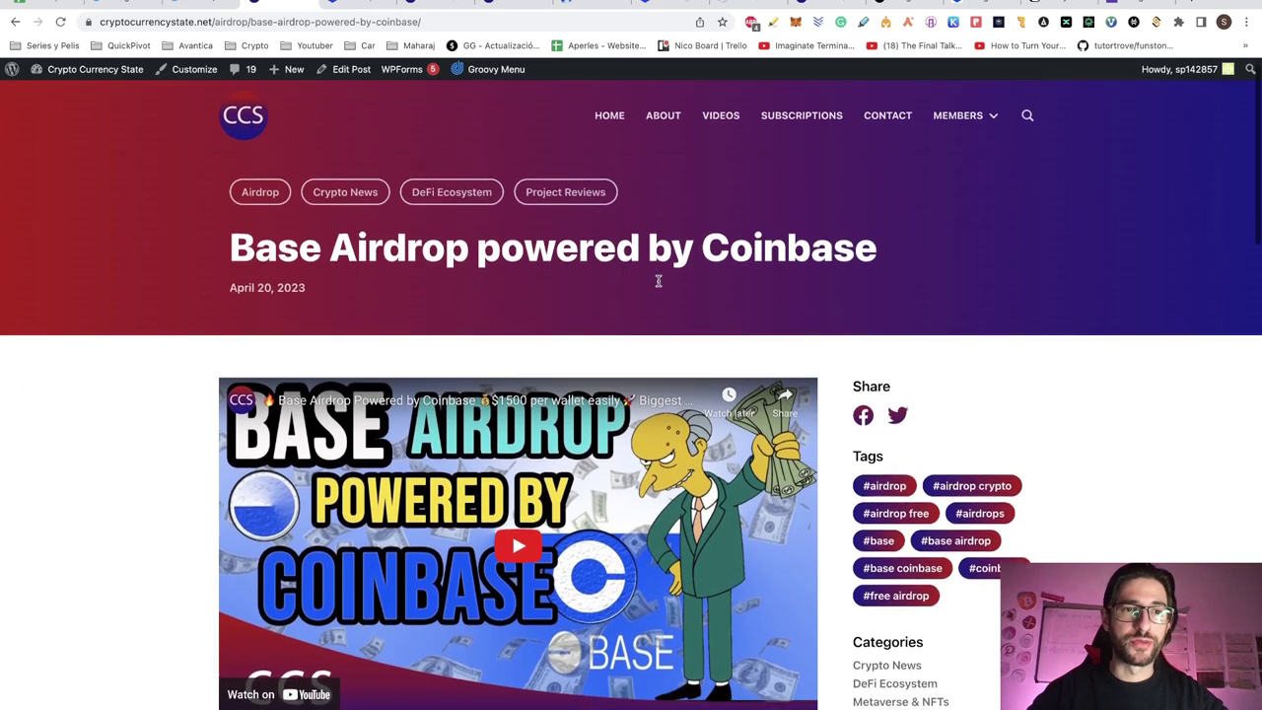
pyautogui.click(1025, 106)
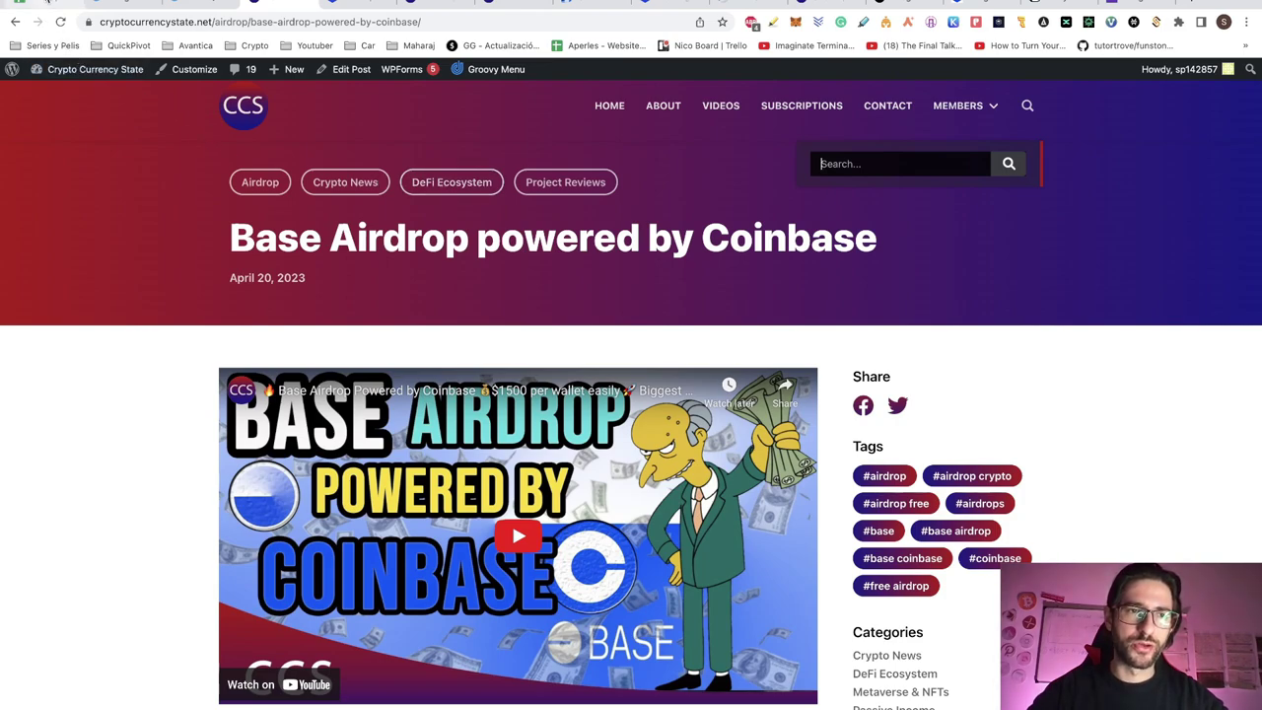
# Step: Return to the BeagleSwap swap page, choose USDT as the token to receive, and swap 0.01 ETH for it
pyautogui.click(655, 6)
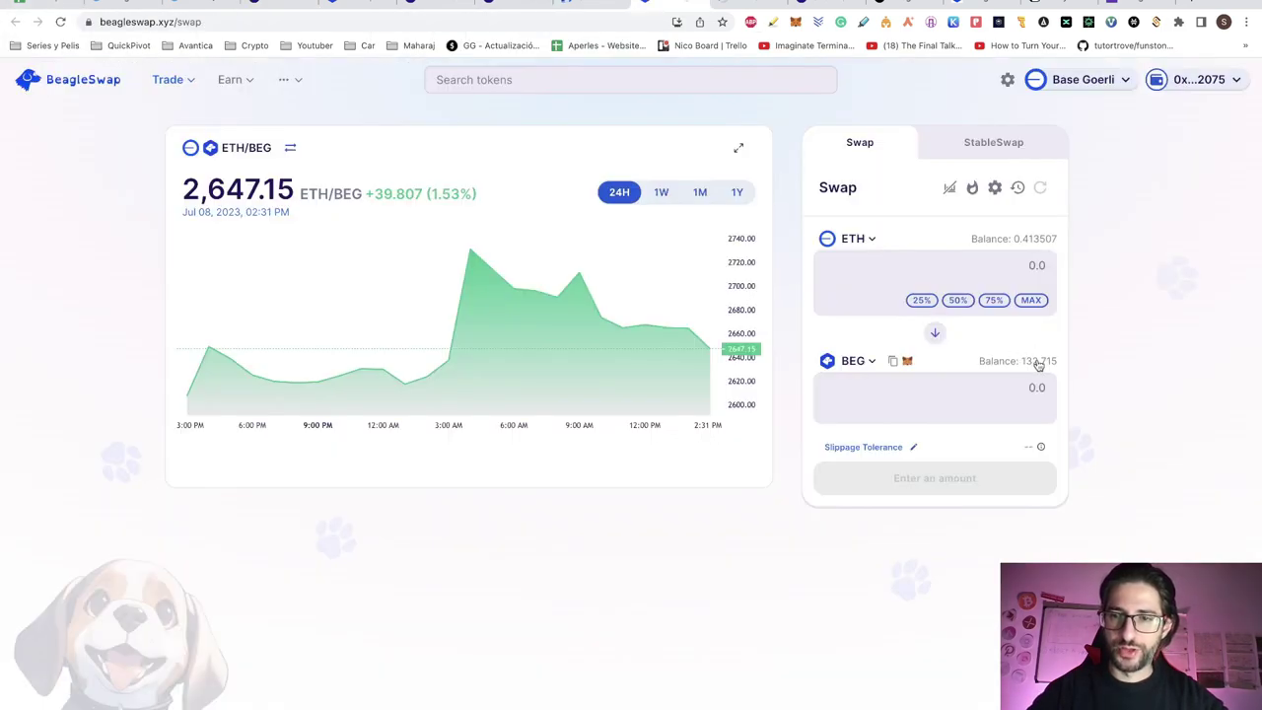
pyautogui.click(866, 361)
pyautogui.scroll(-1, 660, 451)
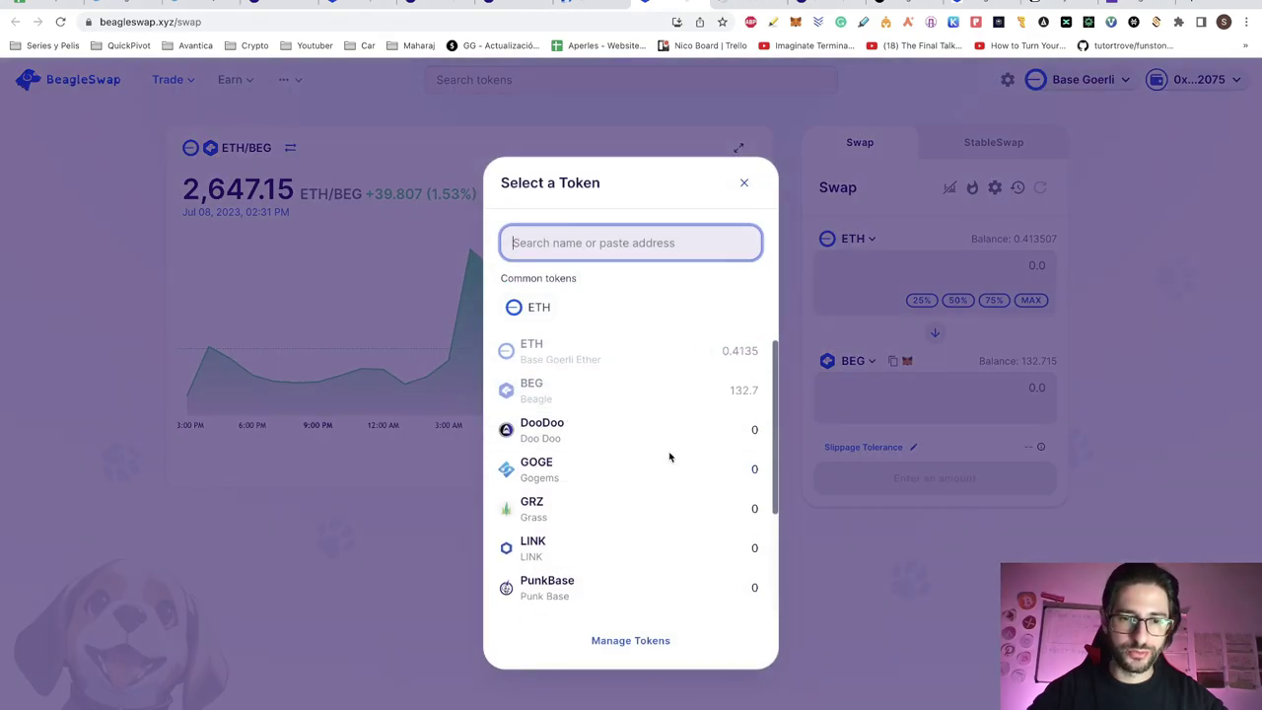
pyautogui.scroll(-3, 629, 552)
pyautogui.click(628, 560)
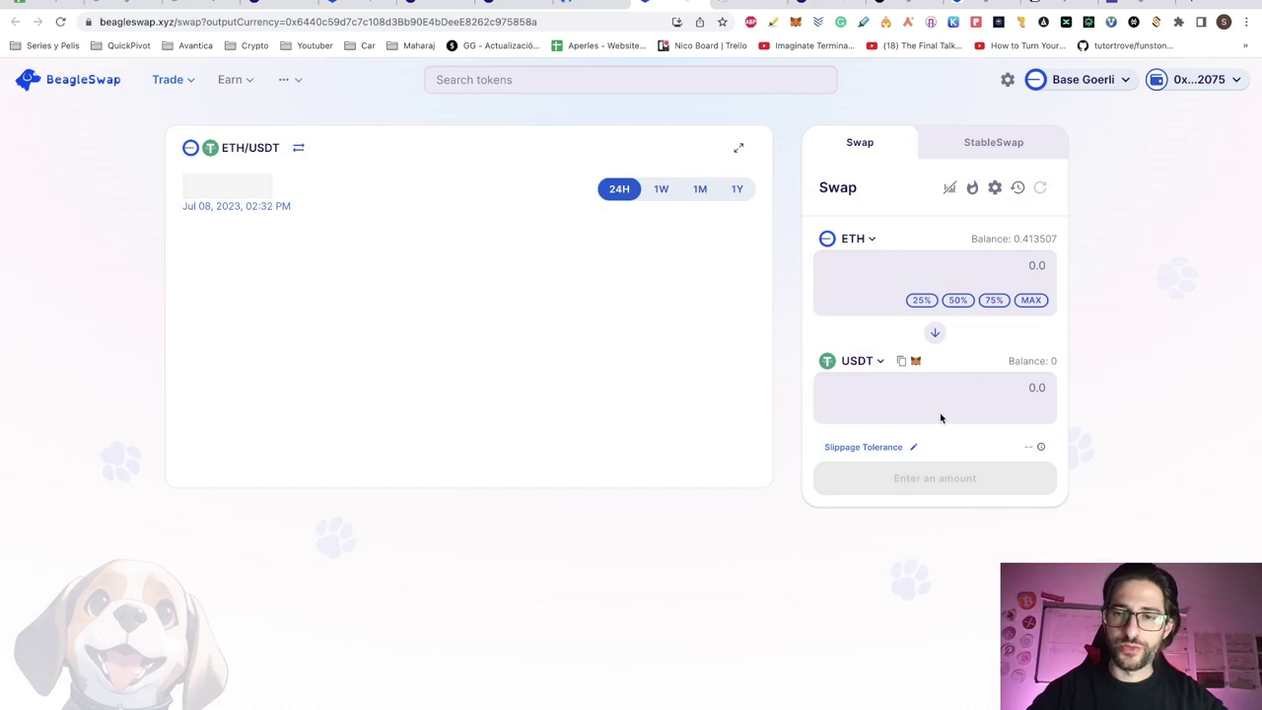
pyautogui.click(1006, 268)
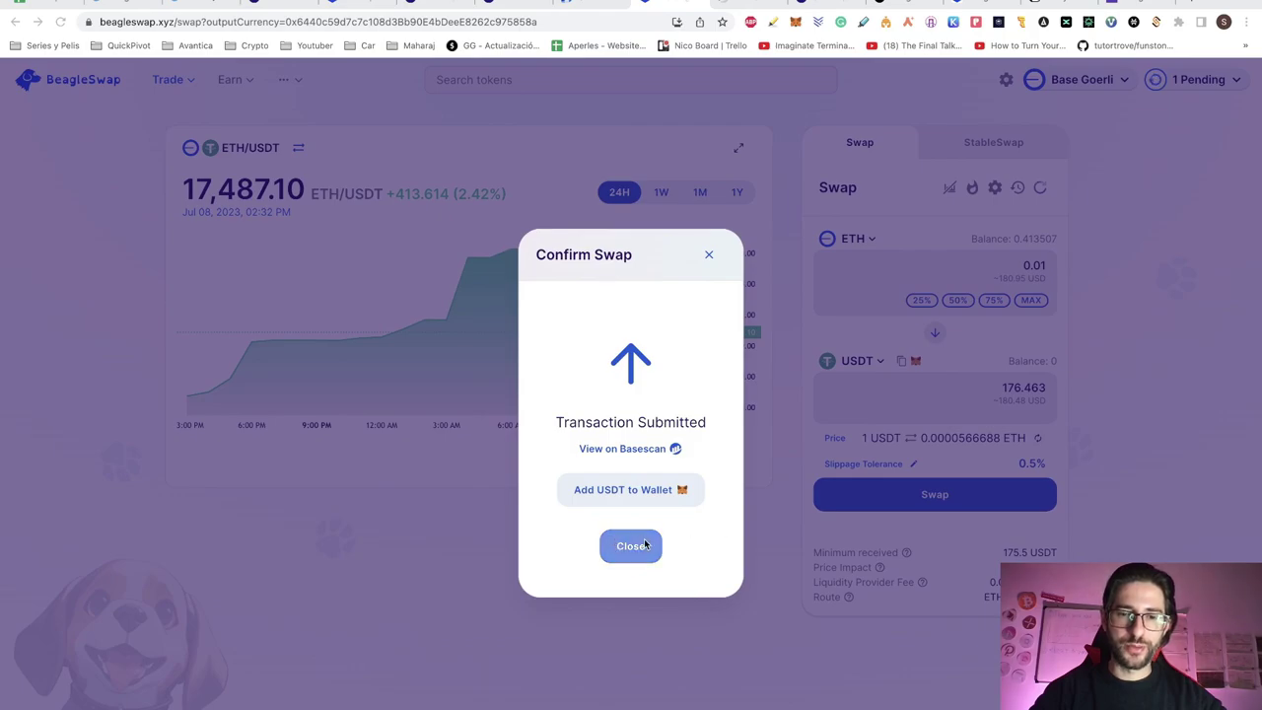
# Step: Add the USDT token to the MetaMask wallet and close the submitted swap confirmation
pyautogui.click(634, 491)
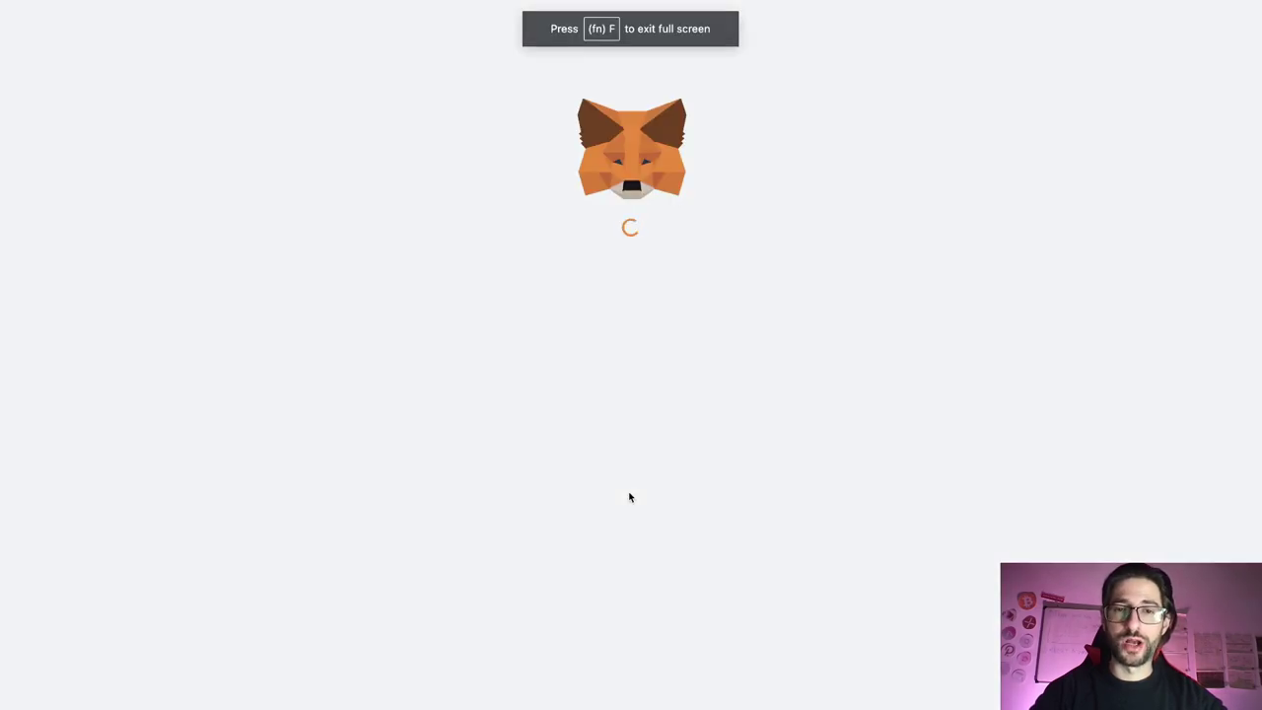
pyautogui.click(716, 596)
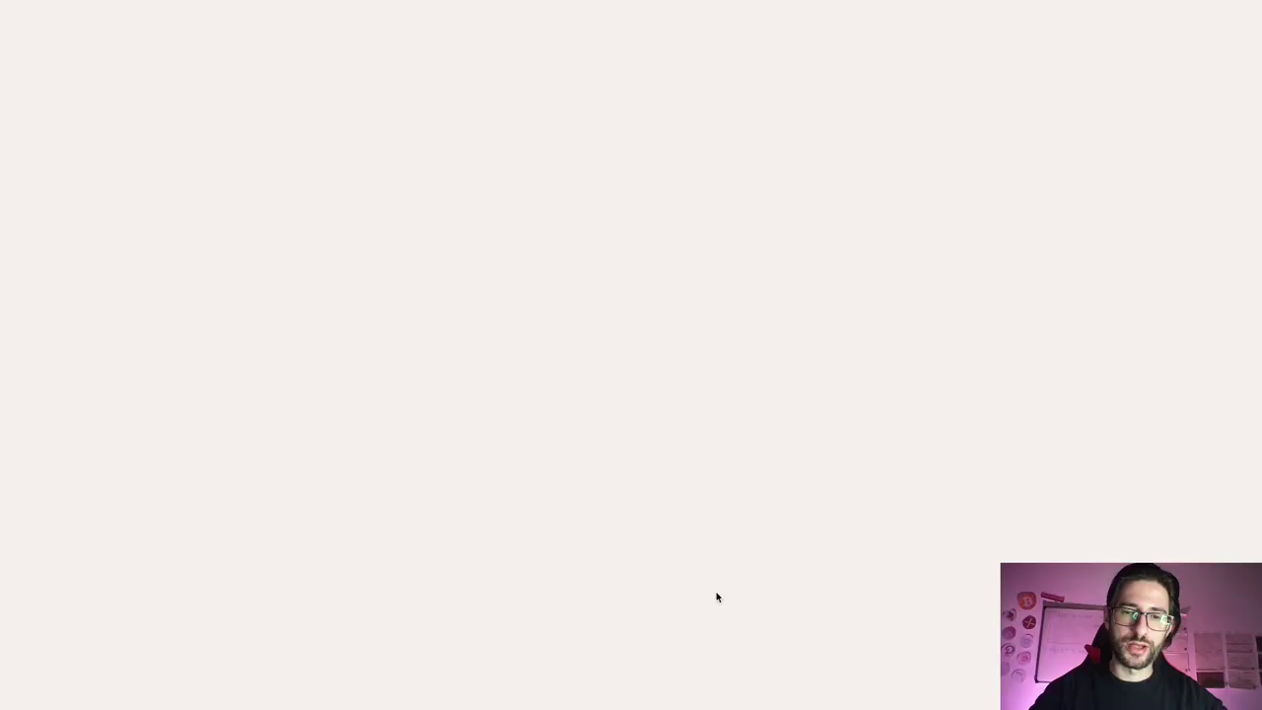
pyautogui.click(647, 548)
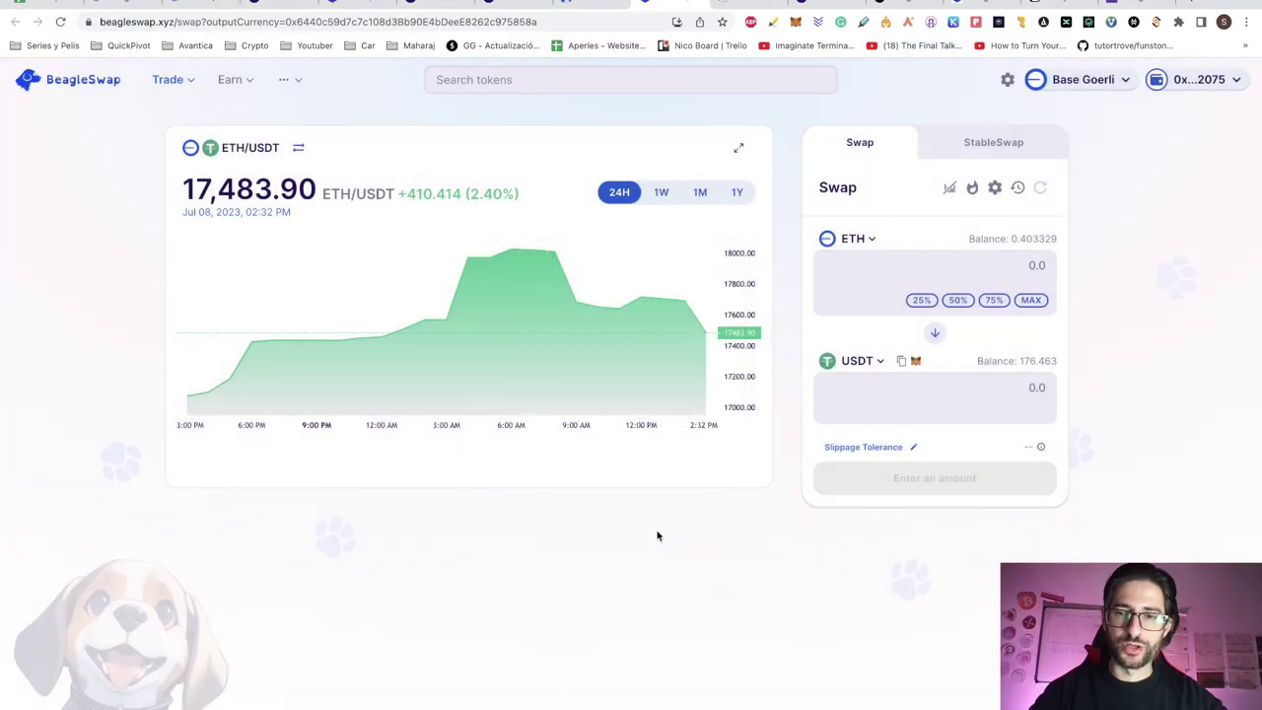
# Step: Check the airdrop instructions, open BeagleSwap's Liquidity page, and start adding liquidity for the ETH-BEG pair
pyautogui.click(46, 5)
pyautogui.scroll(-5, 404, 500)
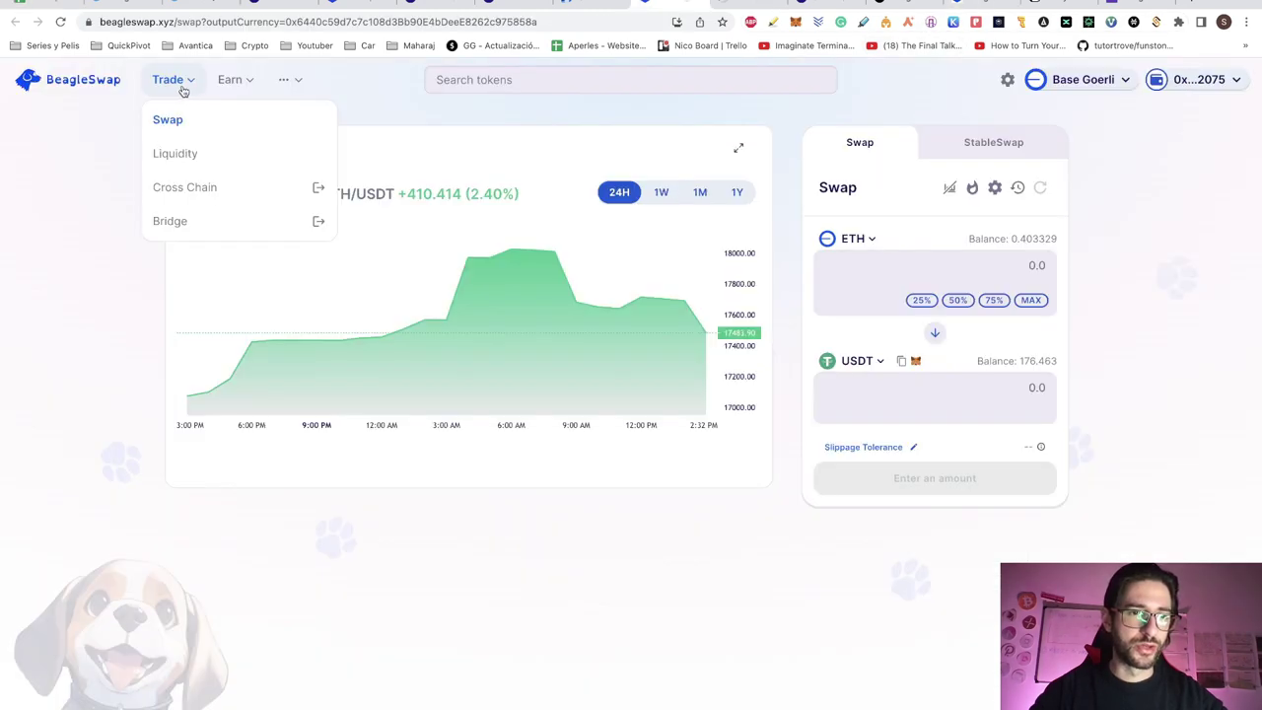
pyautogui.click(173, 154)
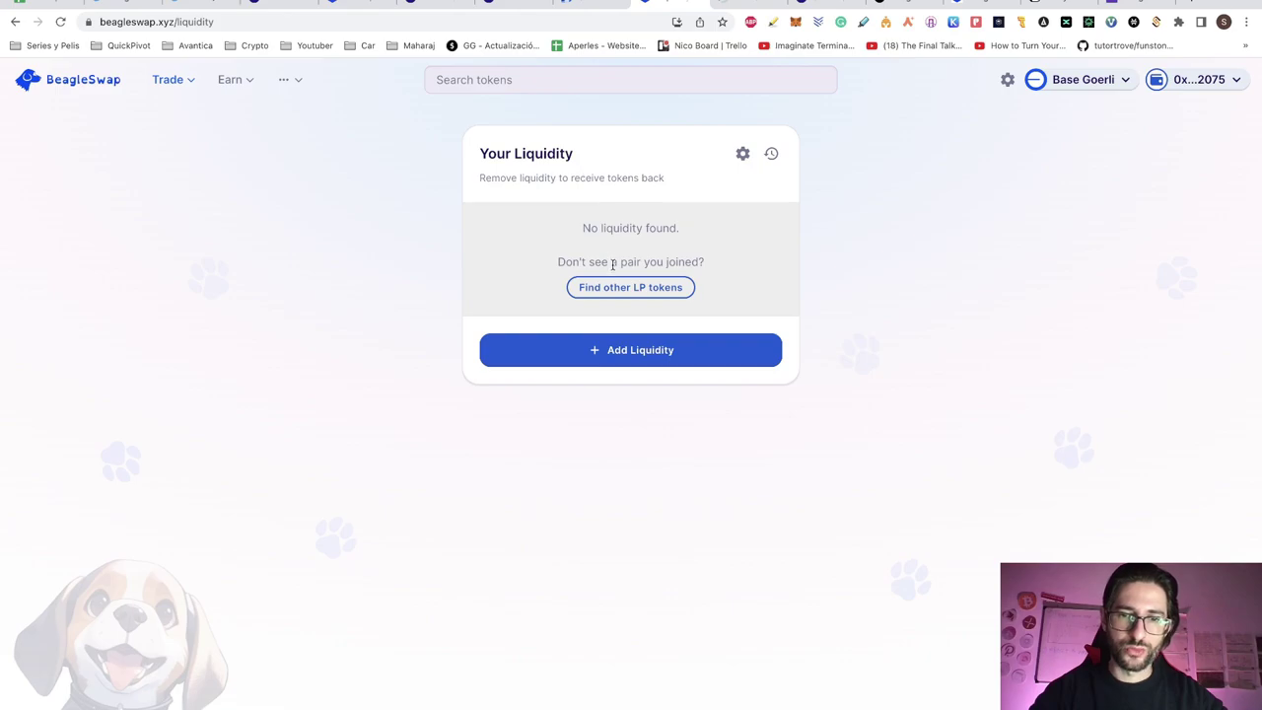
pyautogui.click(634, 364)
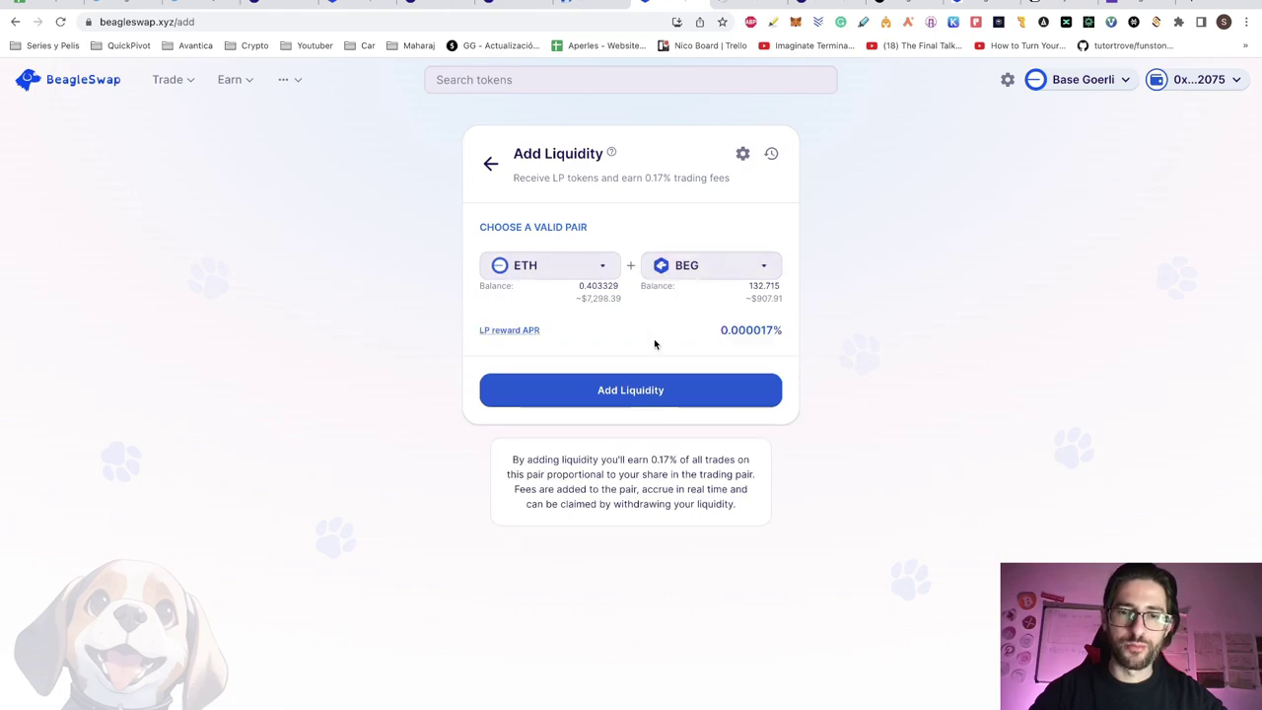
pyautogui.click(643, 393)
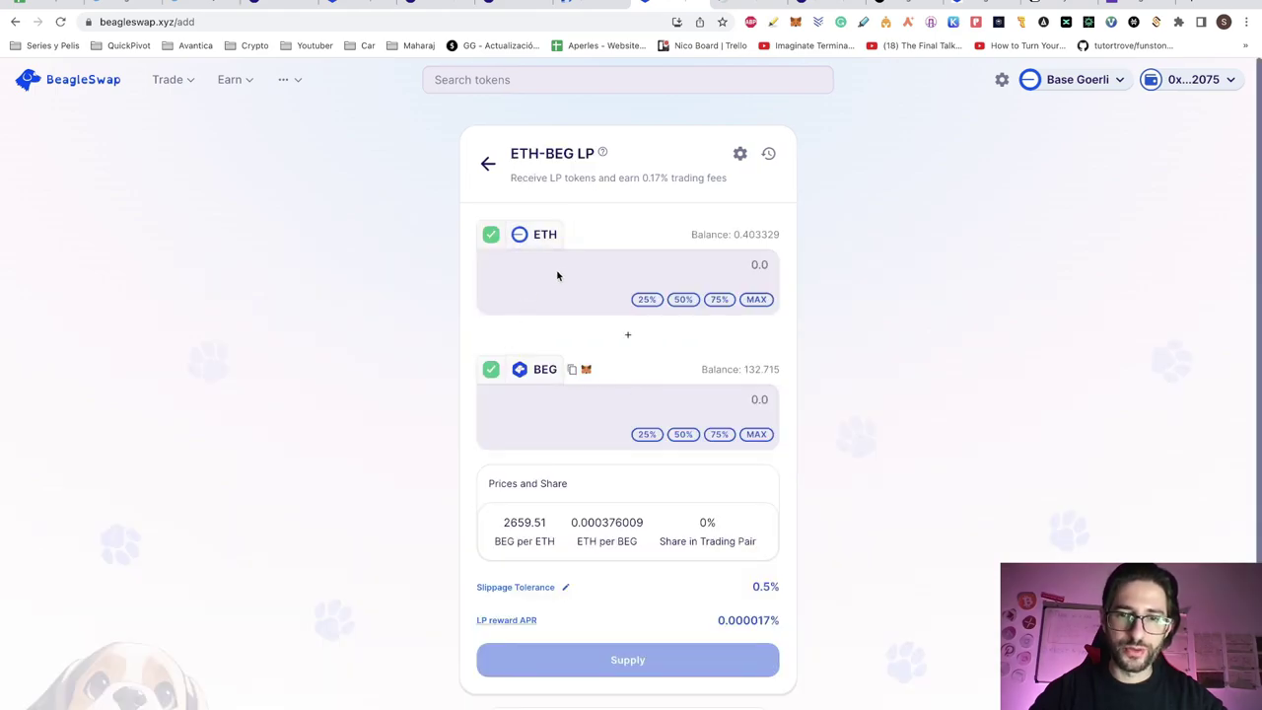
# Step: Set the BEG liquidity amount to 50% of the balance and enable BEG, approving it in MetaMask
pyautogui.click(684, 435)
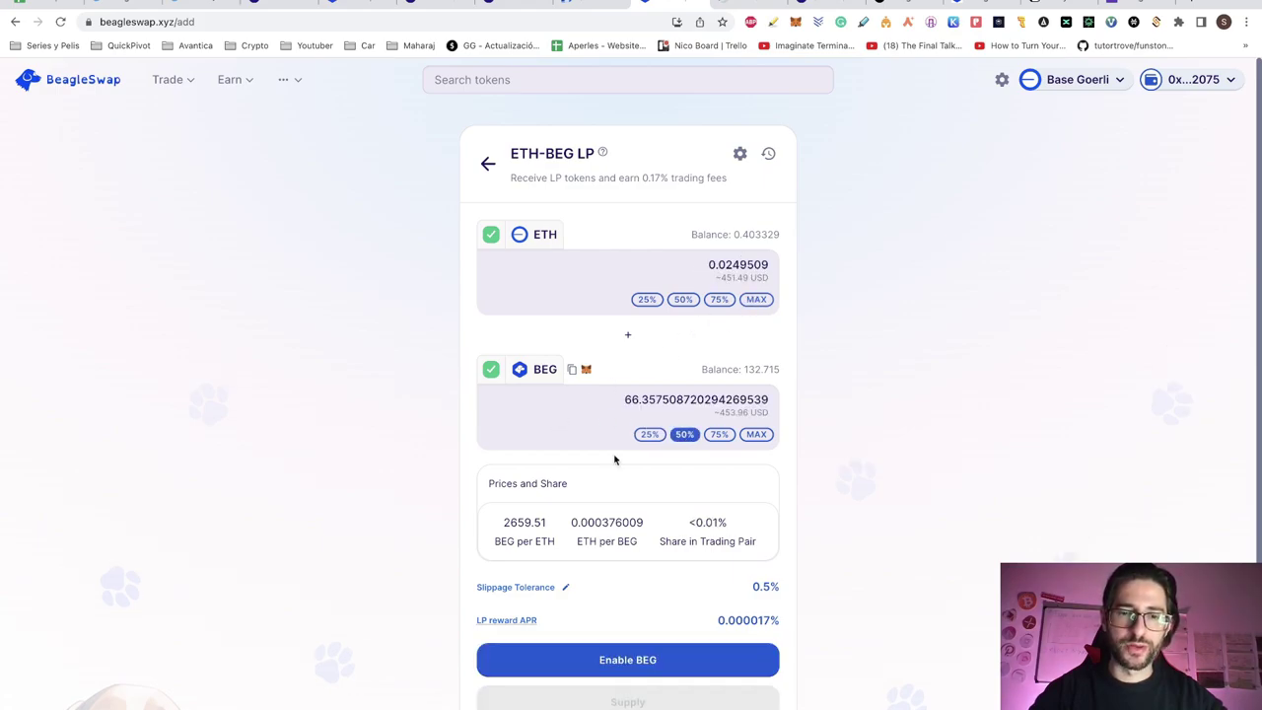
pyautogui.scroll(-2, 614, 457)
pyautogui.click(652, 535)
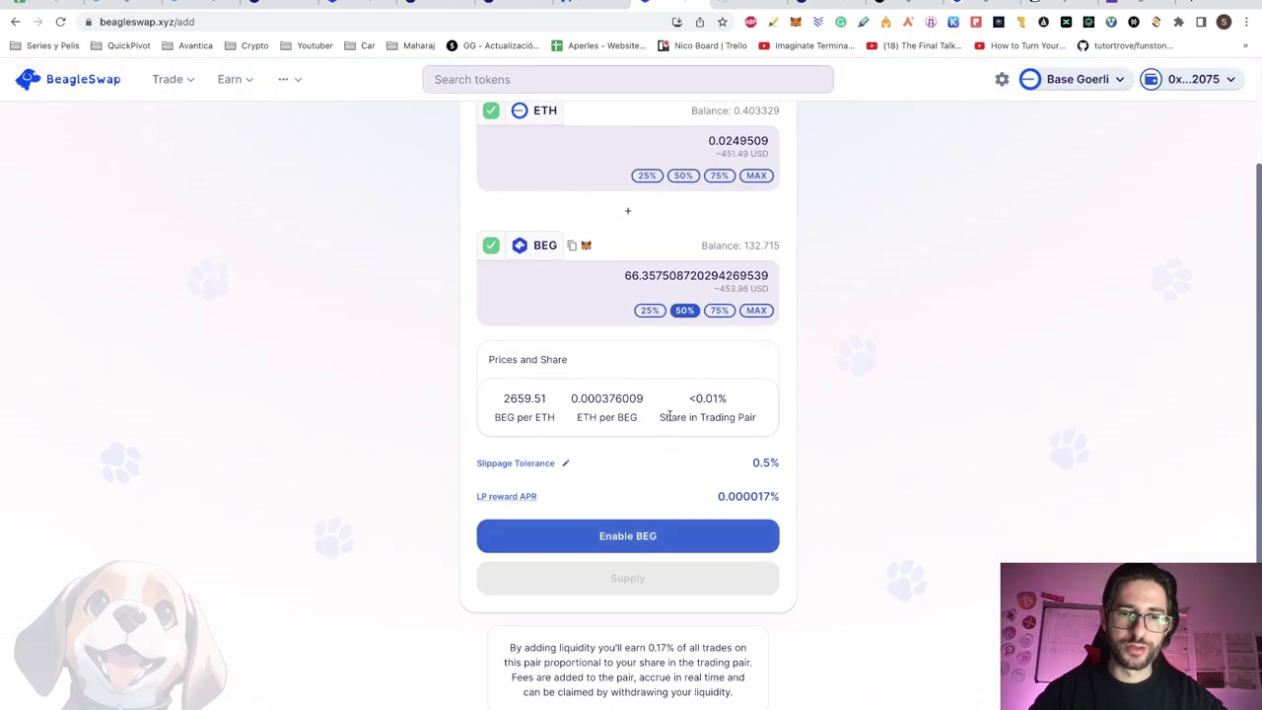
pyautogui.click(727, 442)
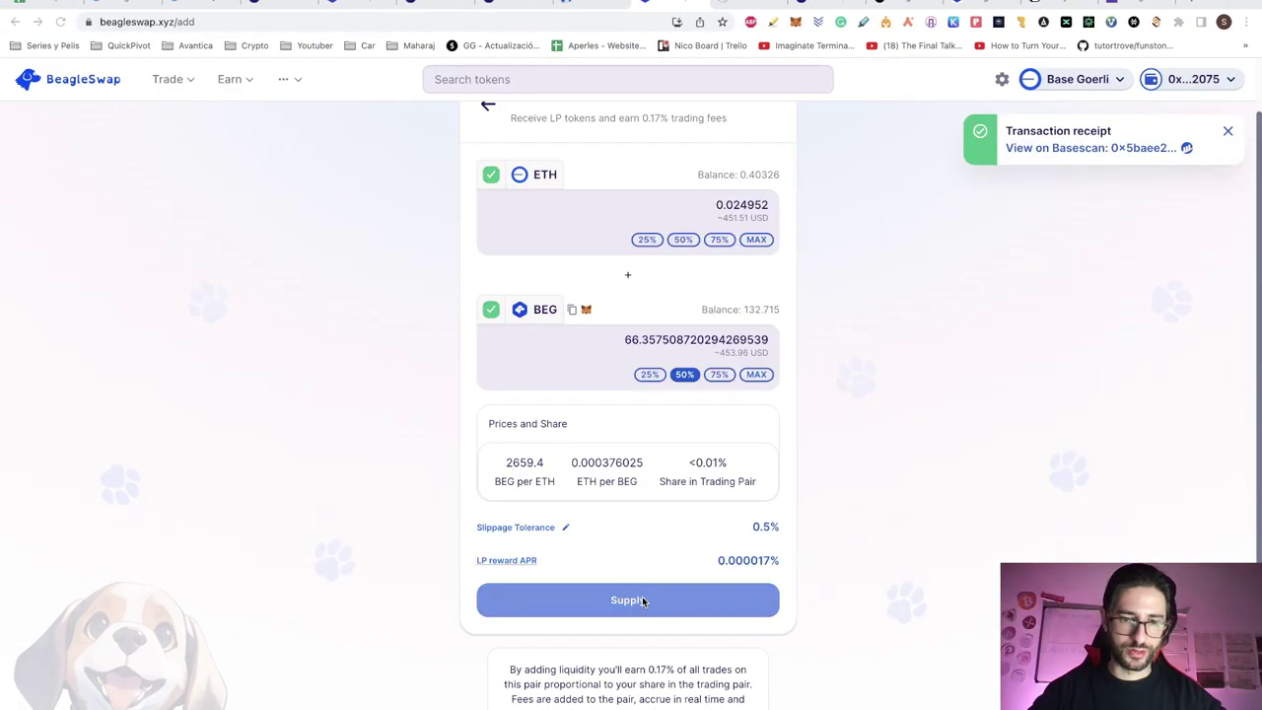
# Step: Supply and confirm the ETH-BEG liquidity, request adding Beagle-LP to the wallet, and close the confirmation
pyautogui.click(642, 599)
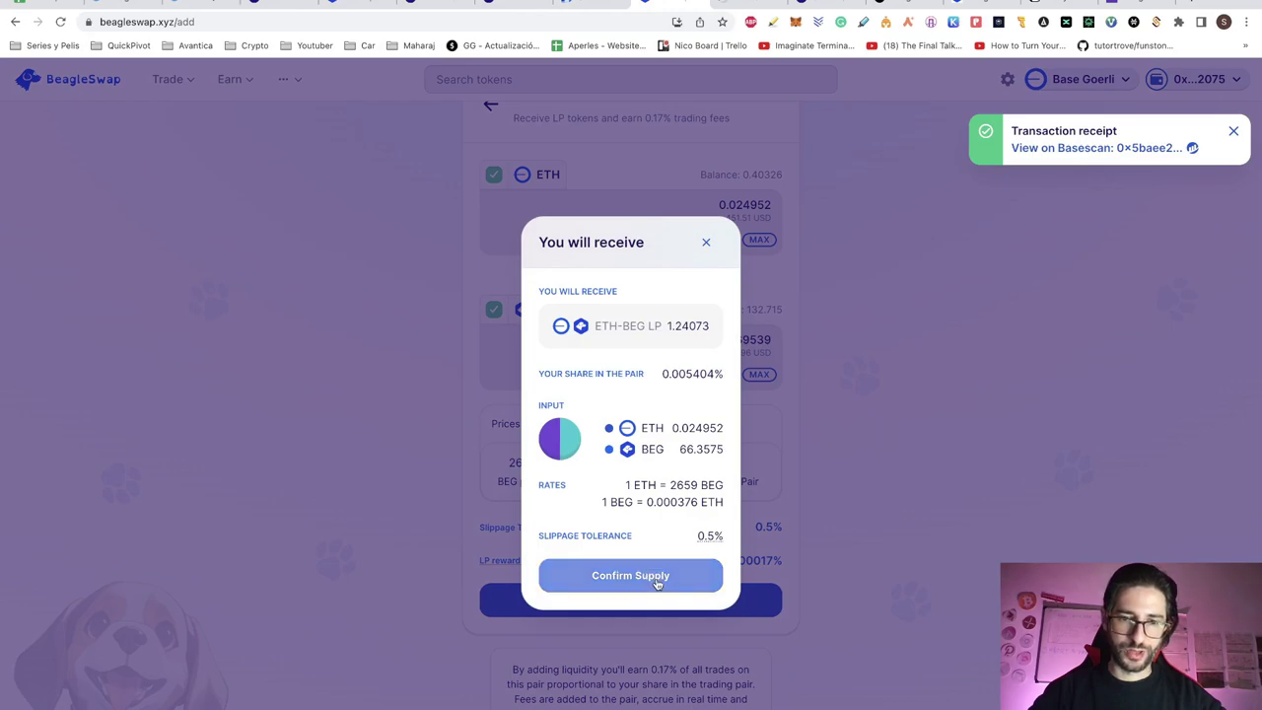
pyautogui.click(656, 581)
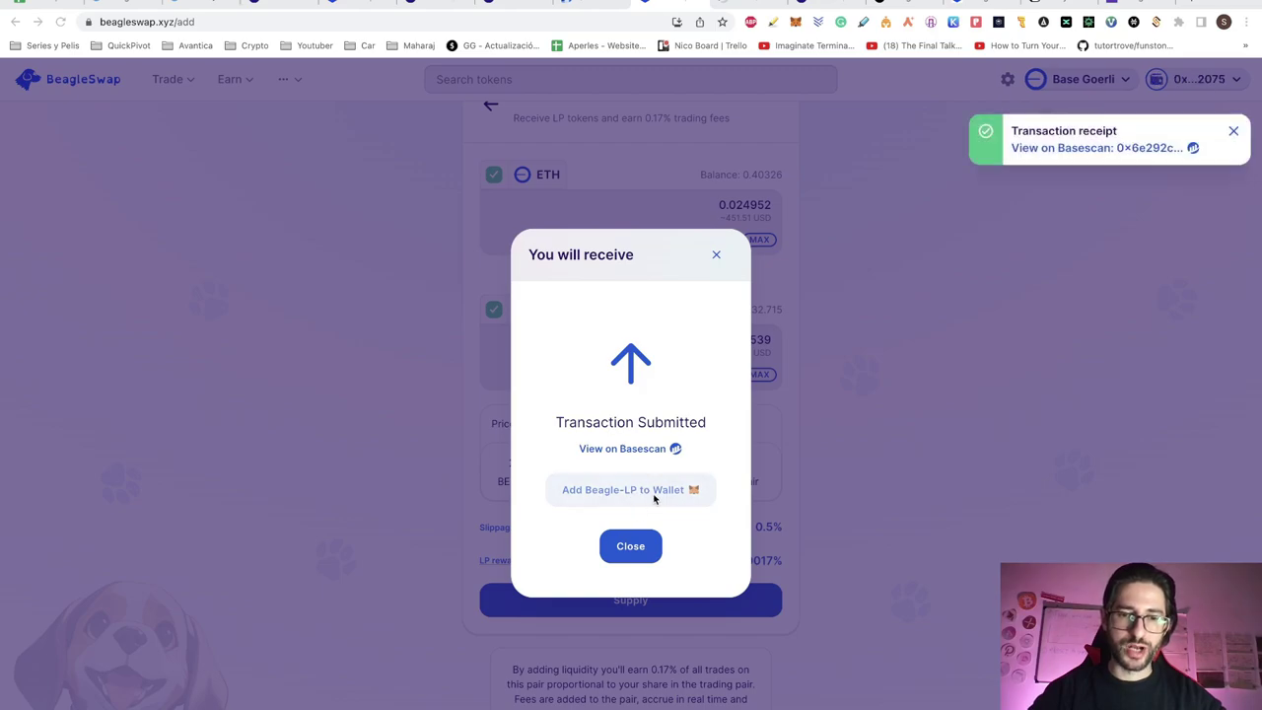
pyautogui.click(653, 498)
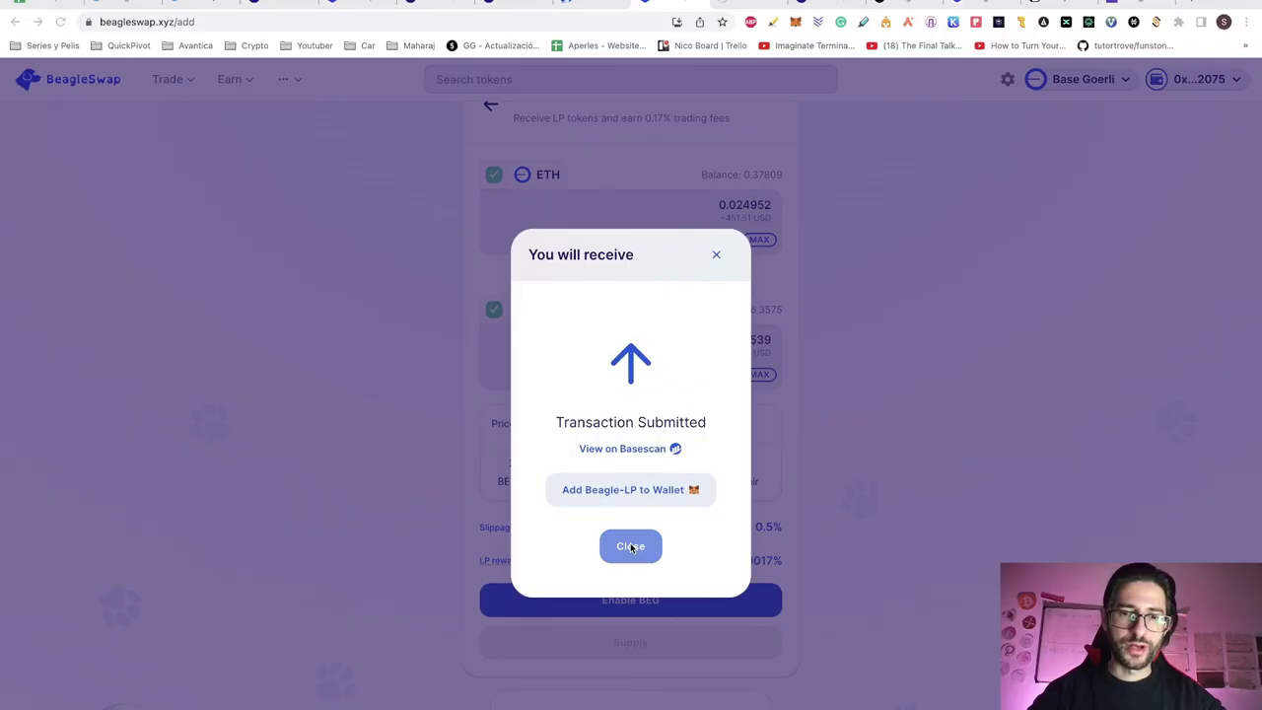
pyautogui.click(482, 295)
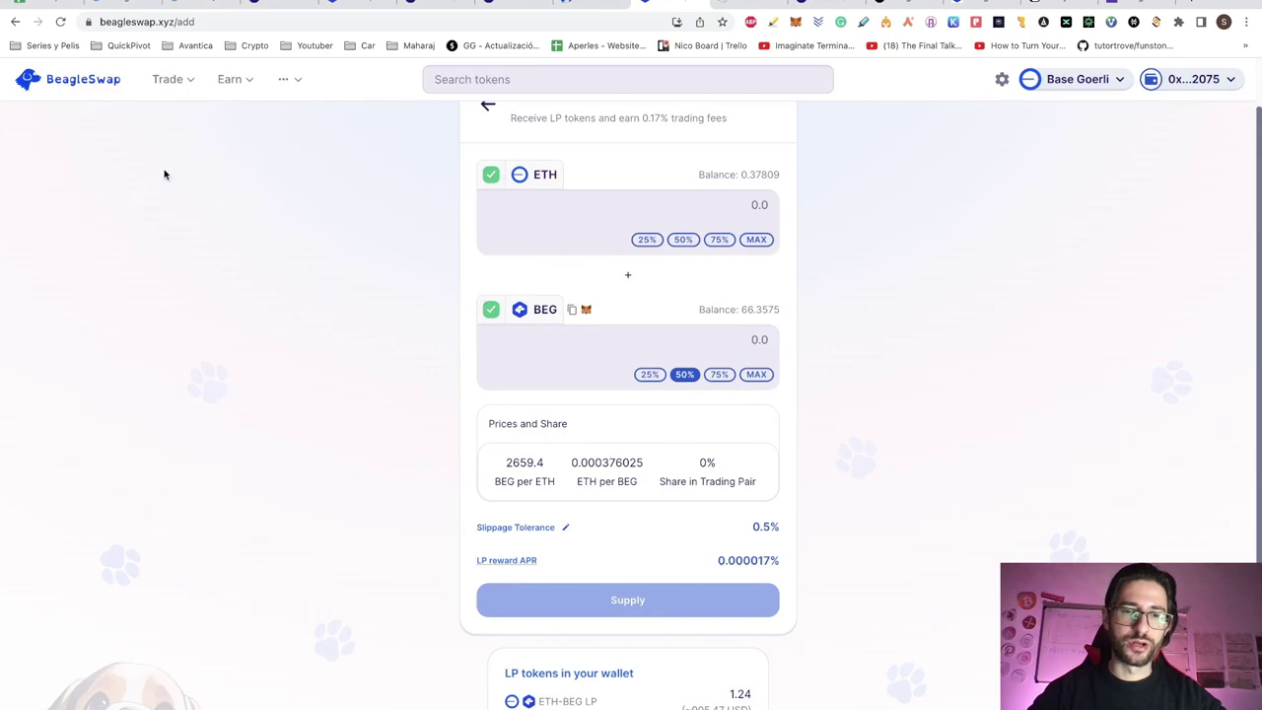
# Step: Check the next task in the Airdrop 2 spreadsheet and open BeagleSwap's Farms page
pyautogui.scroll(1, 302, 272)
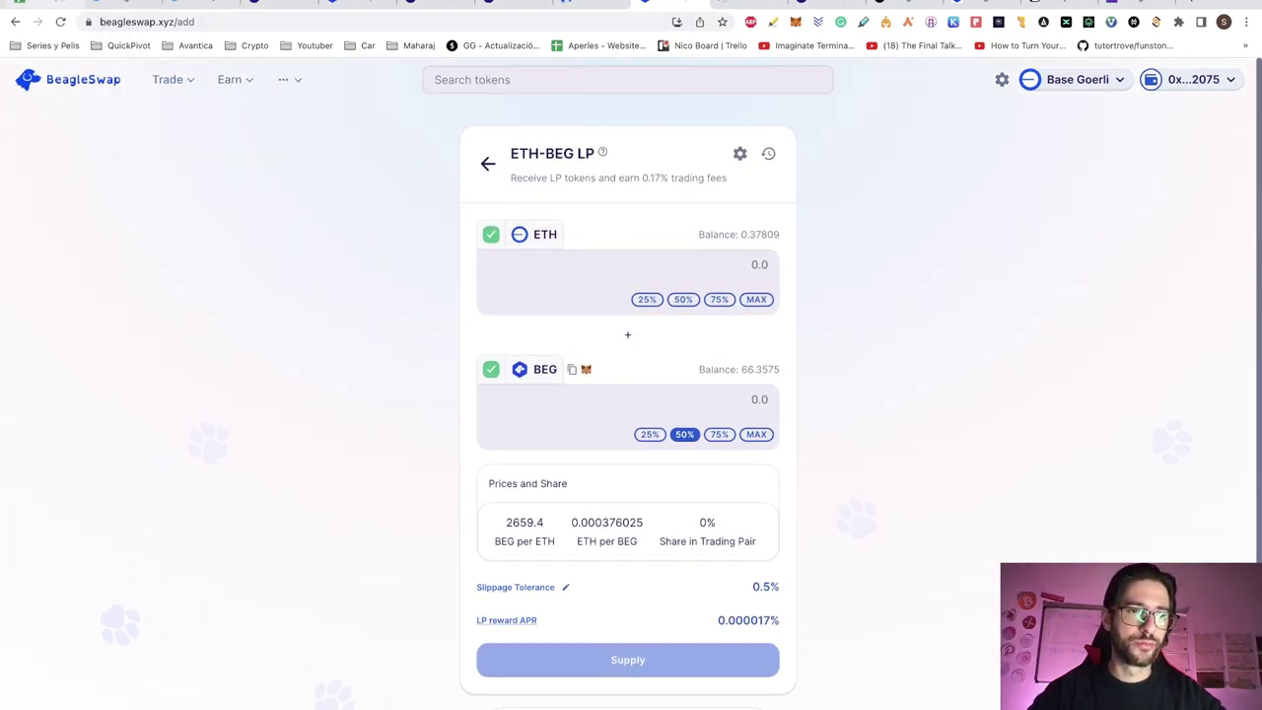
pyautogui.click(44, 5)
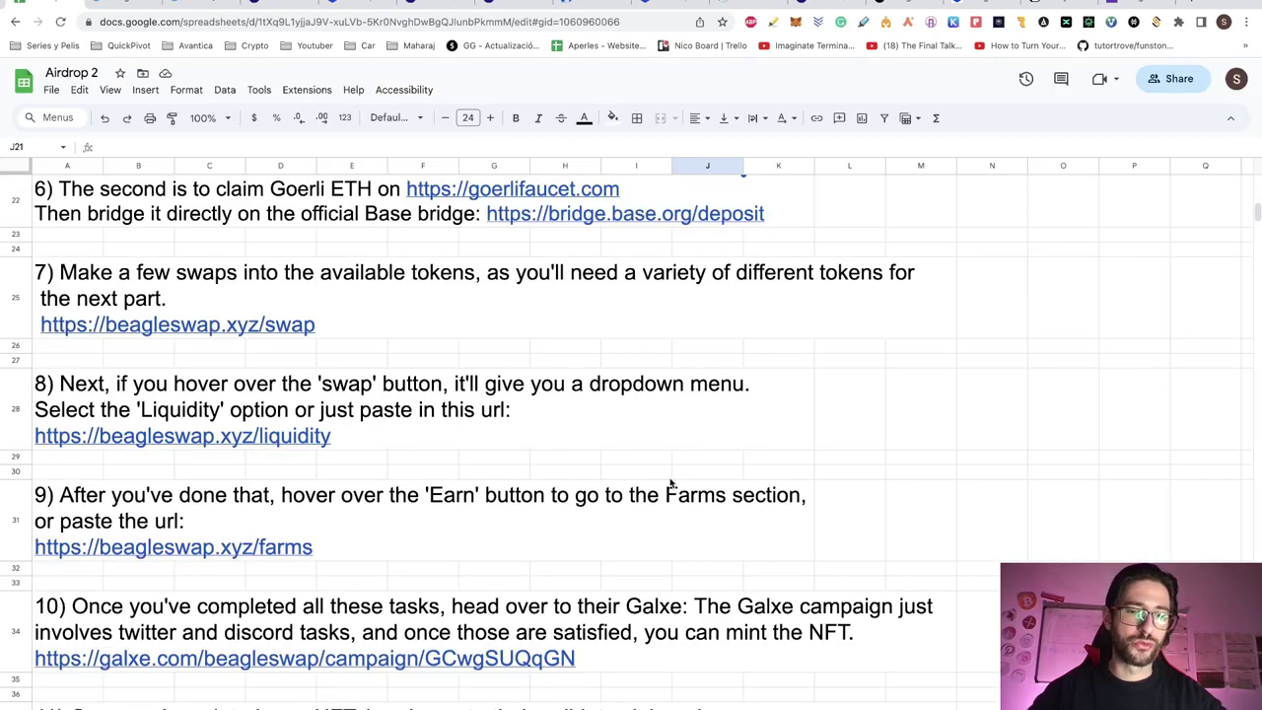
pyautogui.click(665, 4)
pyautogui.moveTo(246, 87)
pyautogui.click(234, 120)
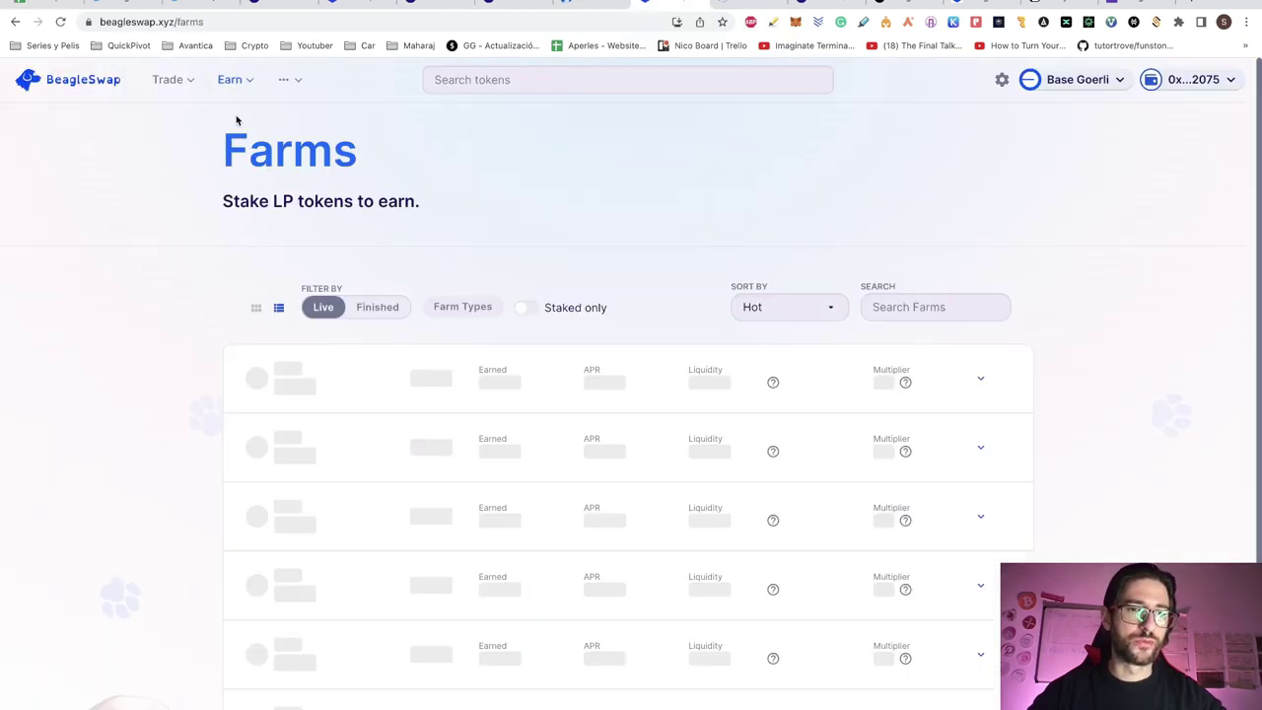
# Step: Expand the ETH-BEG LP farm and enable it for staking
pyautogui.scroll(-1, 335, 479)
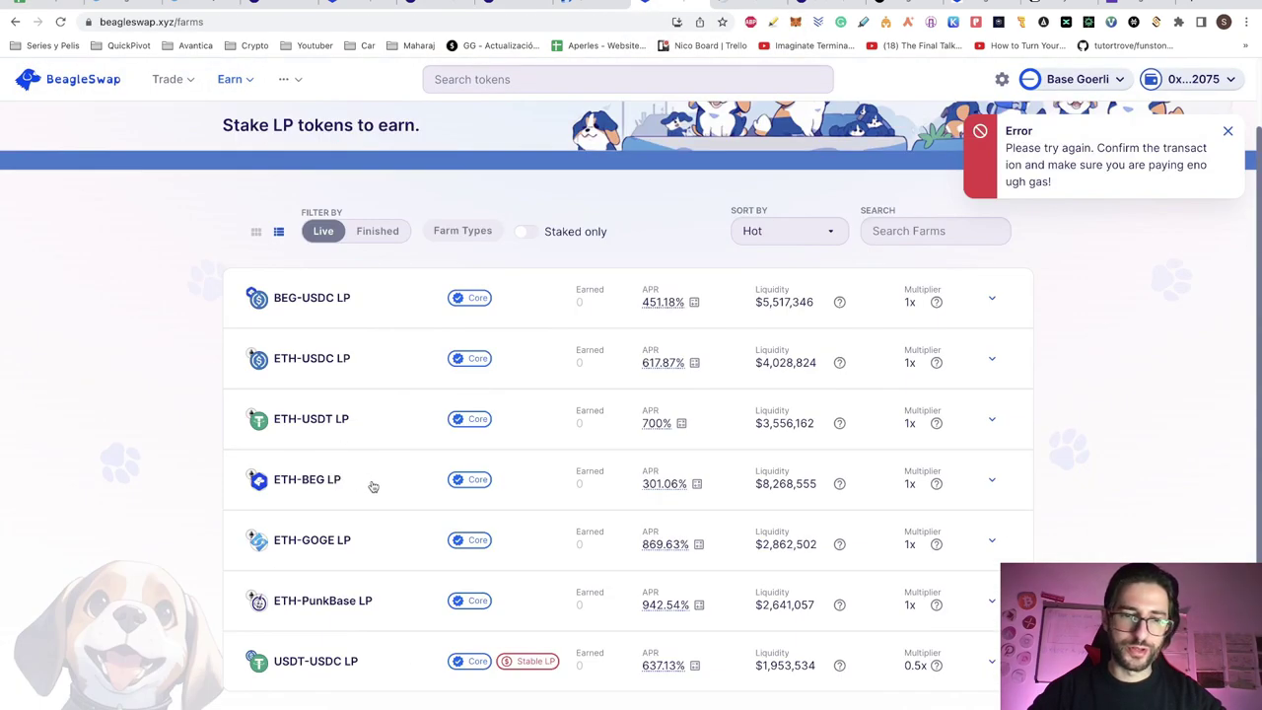
pyautogui.click(373, 486)
pyautogui.scroll(-1, 372, 484)
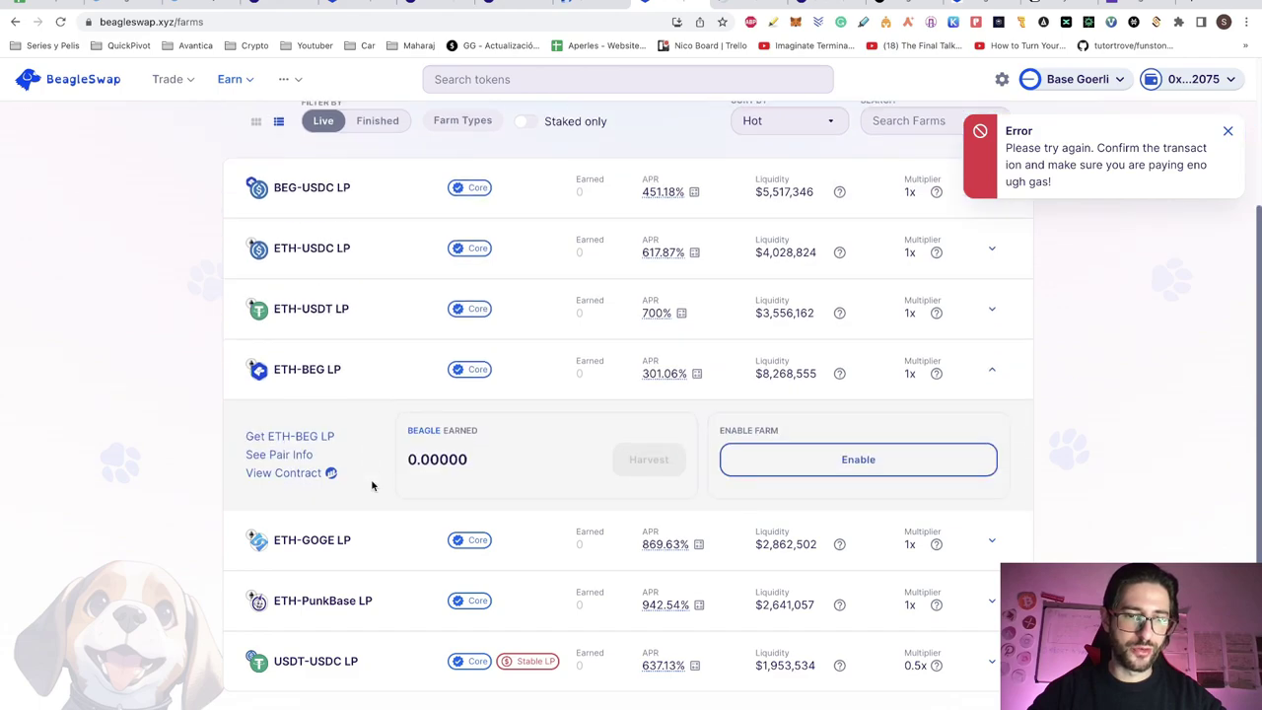
pyautogui.click(831, 462)
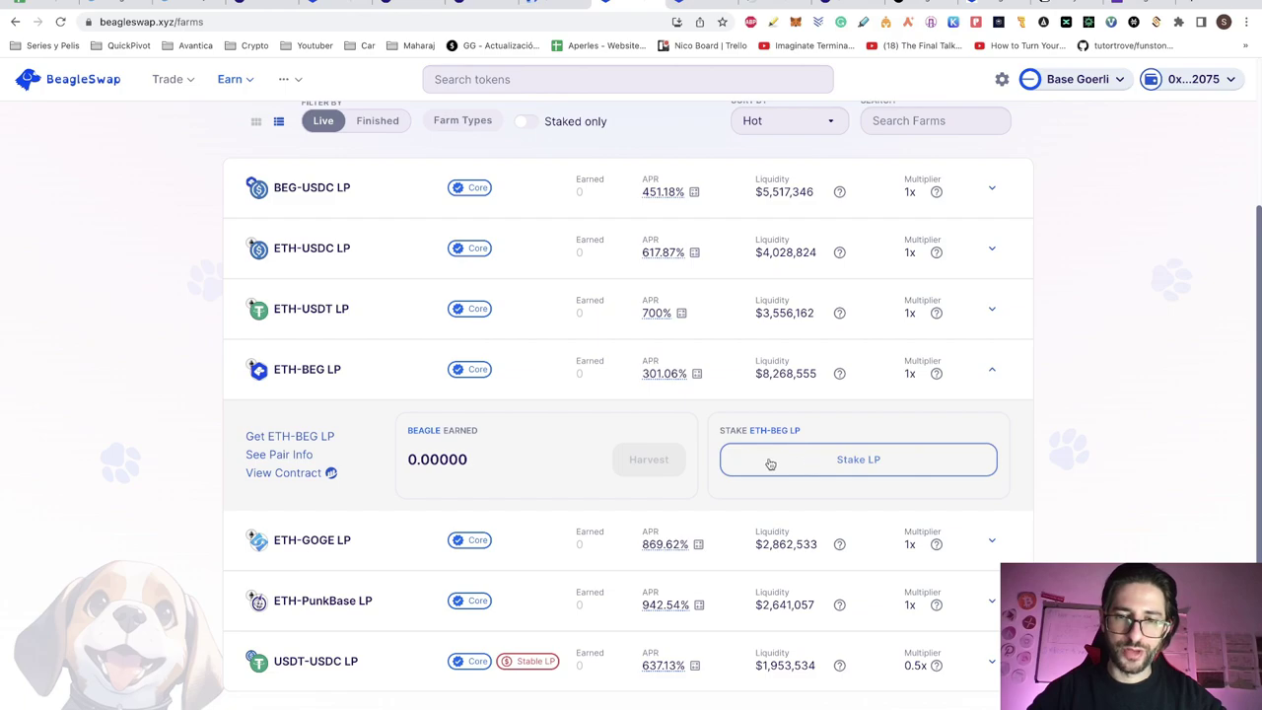
# Step: Stake 75% of the ETH-BEG LP tokens in the farm and confirm the transaction in MetaMask
pyautogui.click(770, 463)
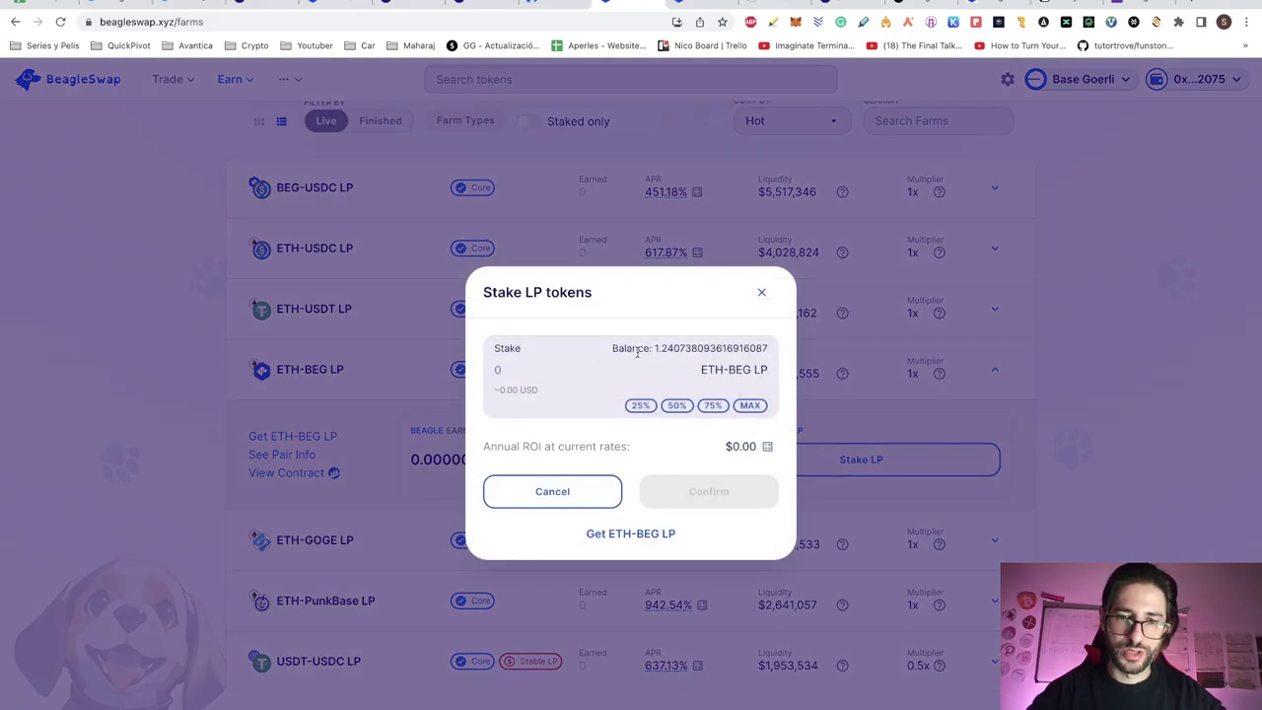
pyautogui.click(712, 406)
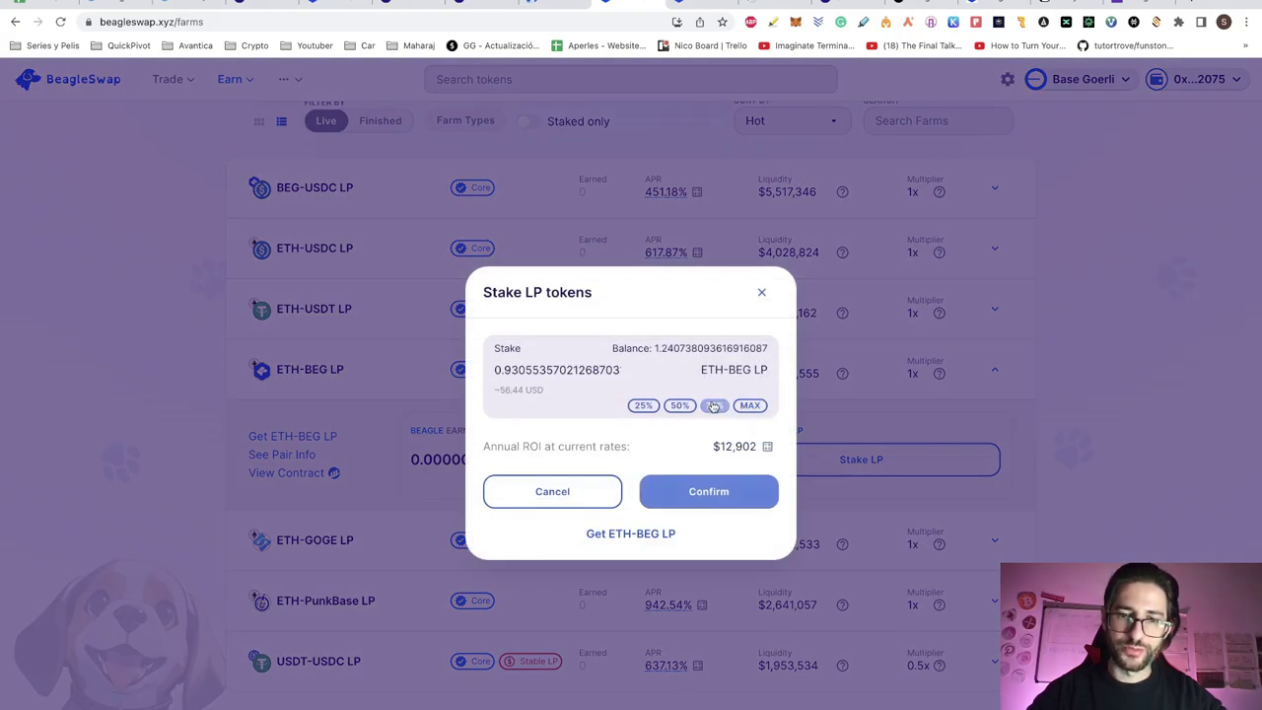
pyautogui.click(703, 492)
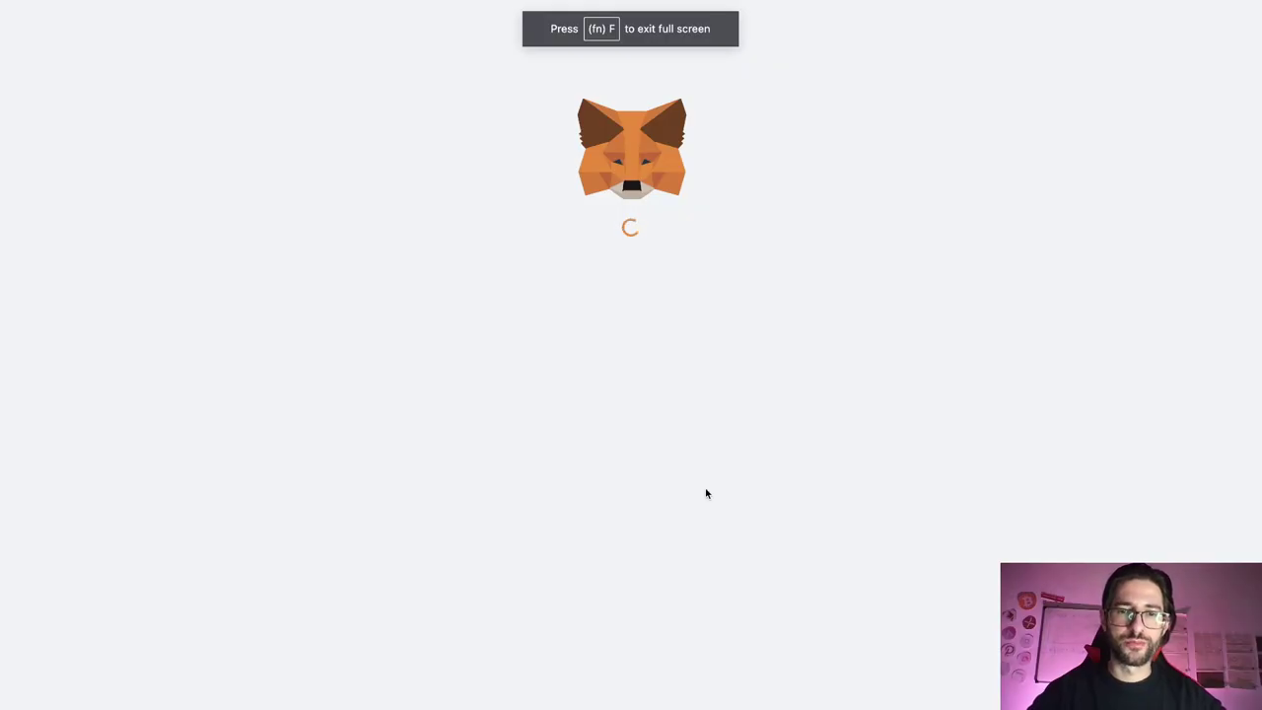
pyautogui.click(696, 598)
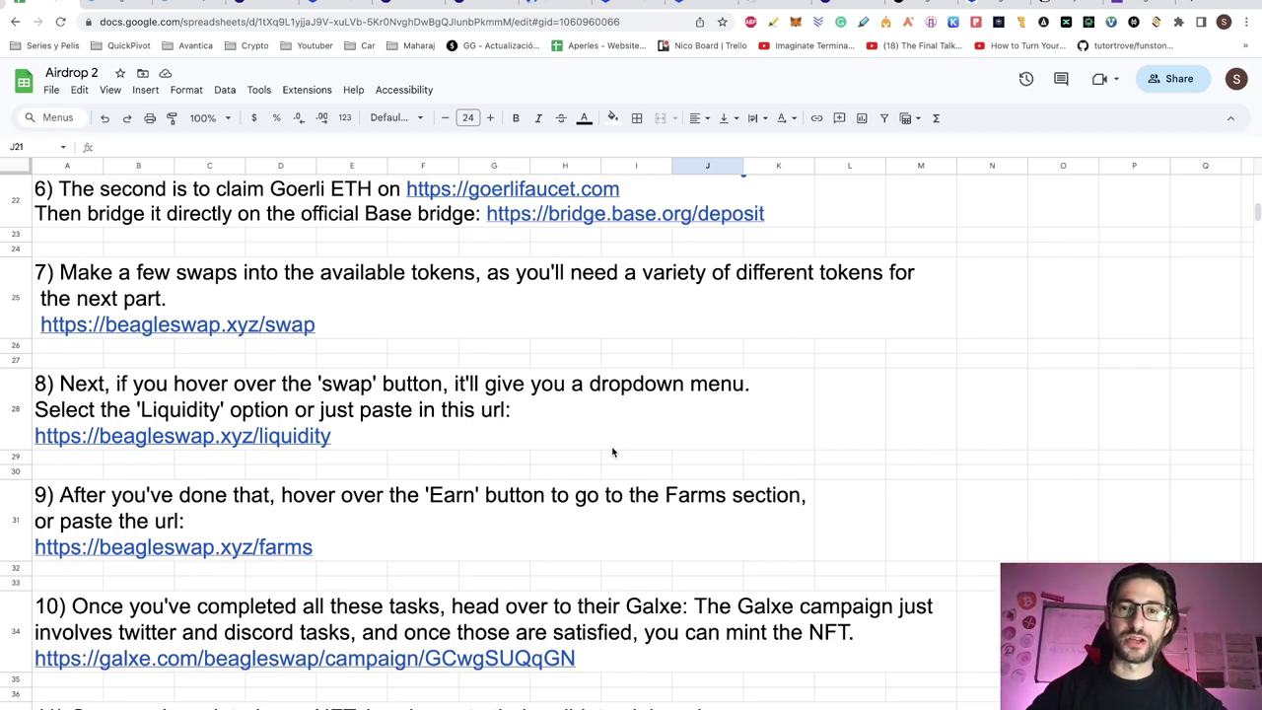
# Step: Find the Galxe task in the instructions, switch to the BeagleSwap #BuildOnBase campaign on Galxe, and look over its required tasks
pyautogui.scroll(-5, 612, 451)
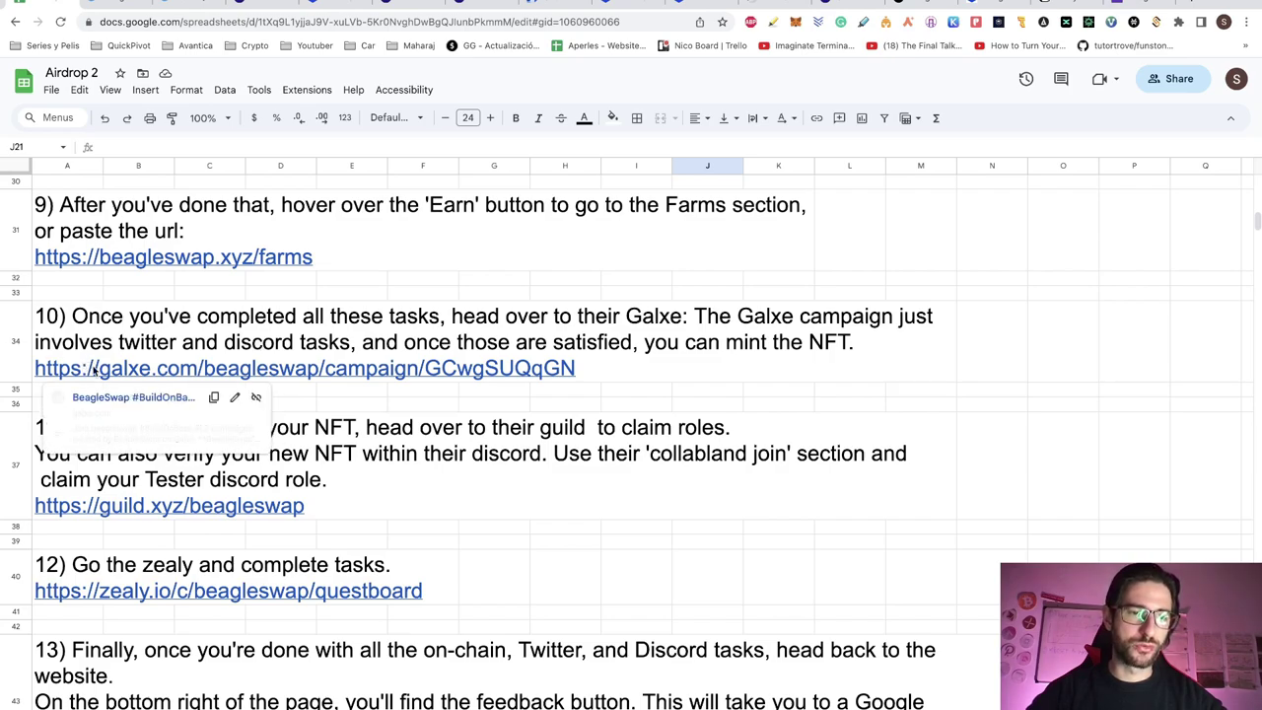
pyautogui.click(912, 7)
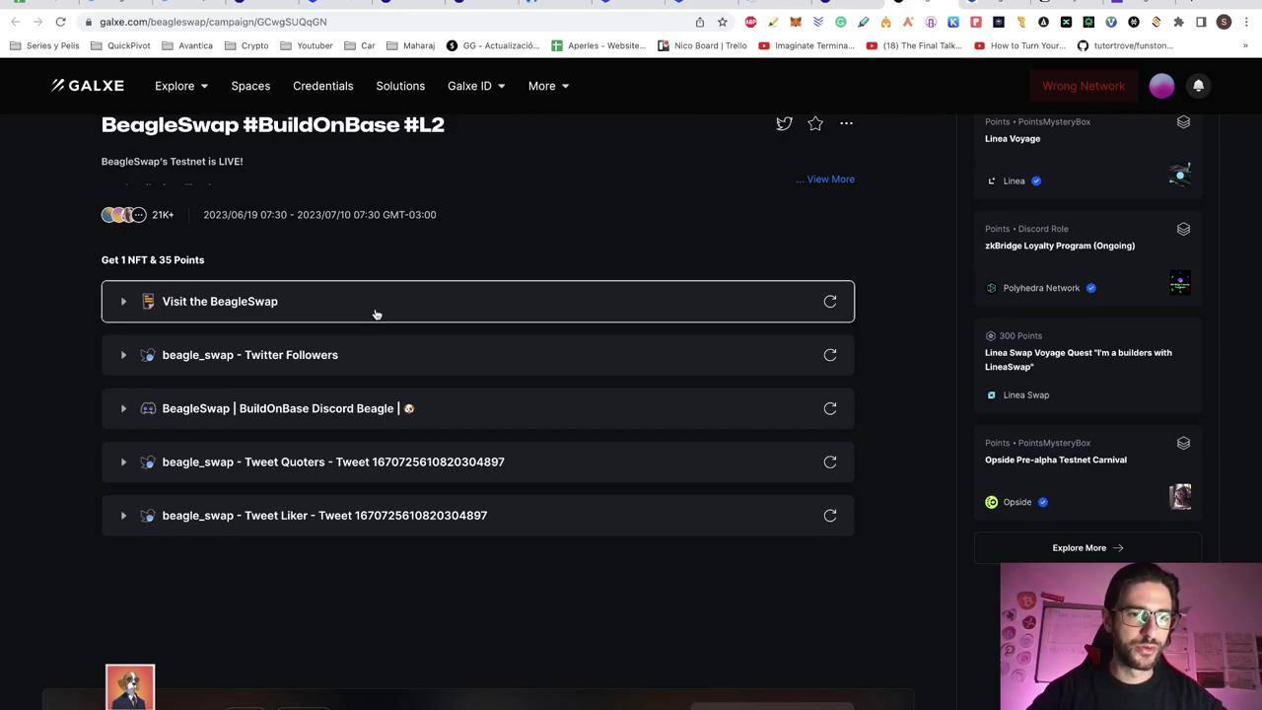
pyautogui.click(242, 303)
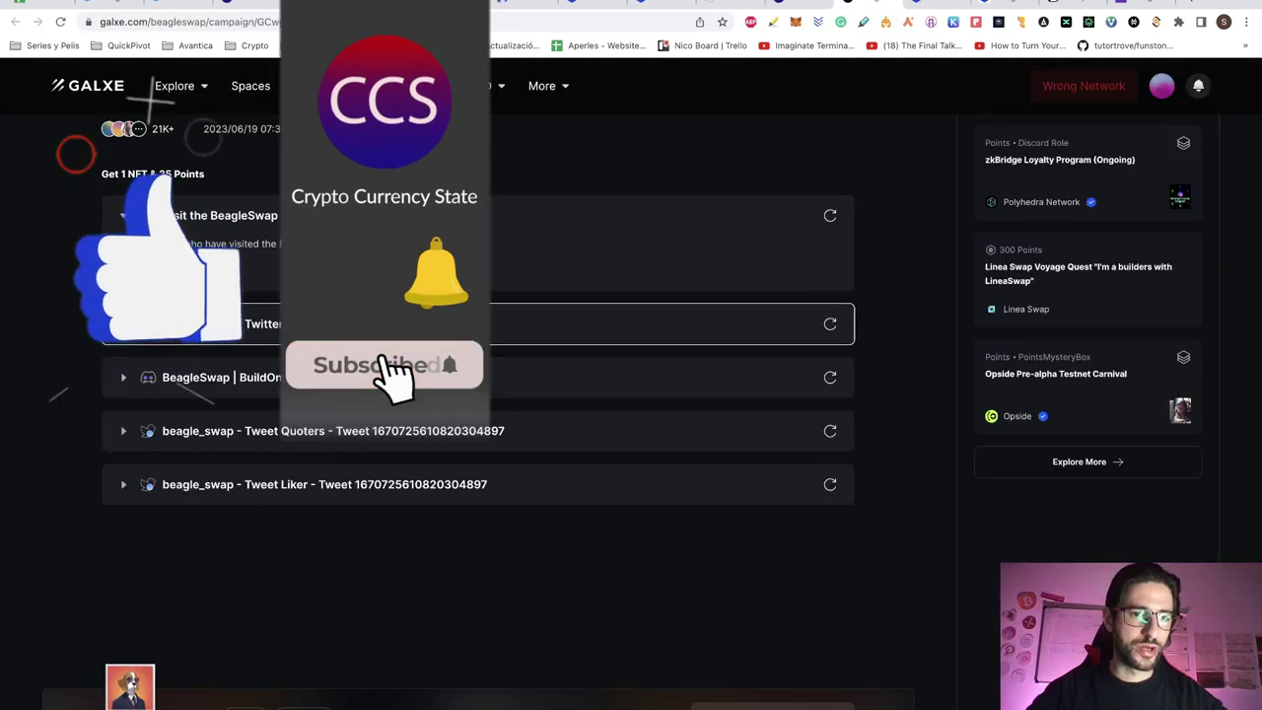
pyautogui.click(126, 325)
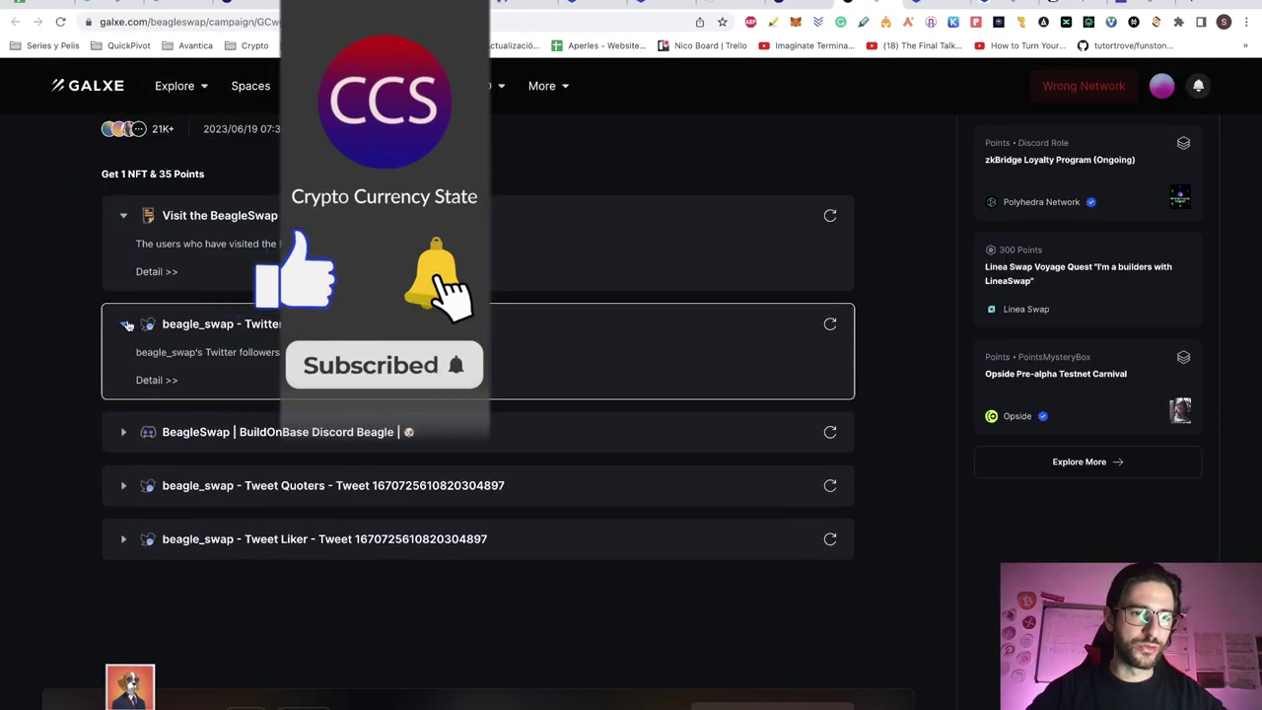
pyautogui.click(126, 325)
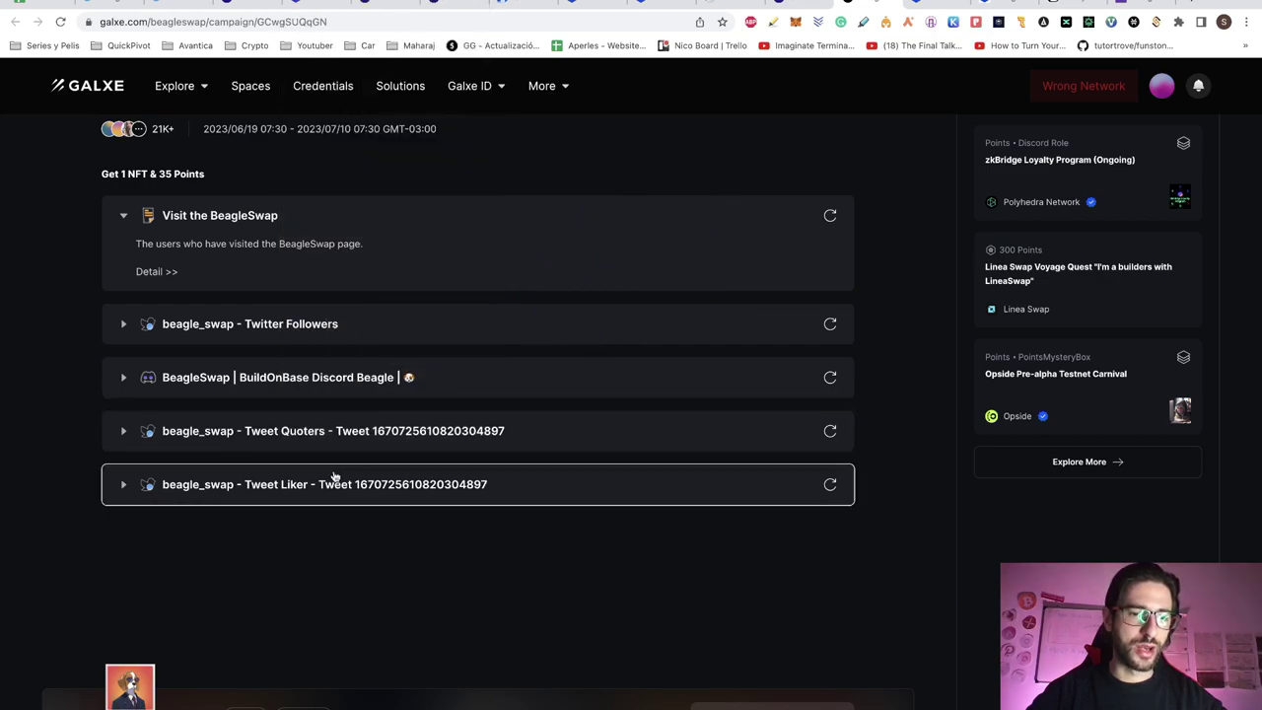
pyautogui.scroll(-1, 578, 362)
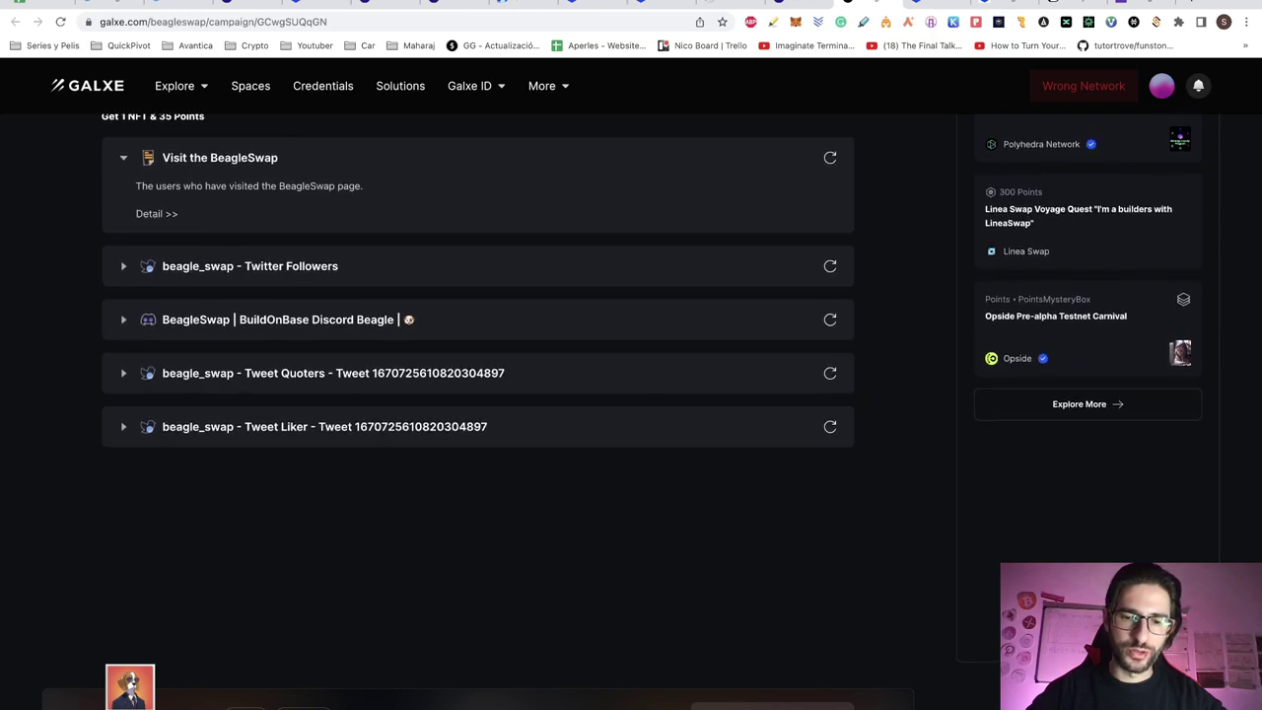
pyautogui.moveTo(130, 688)
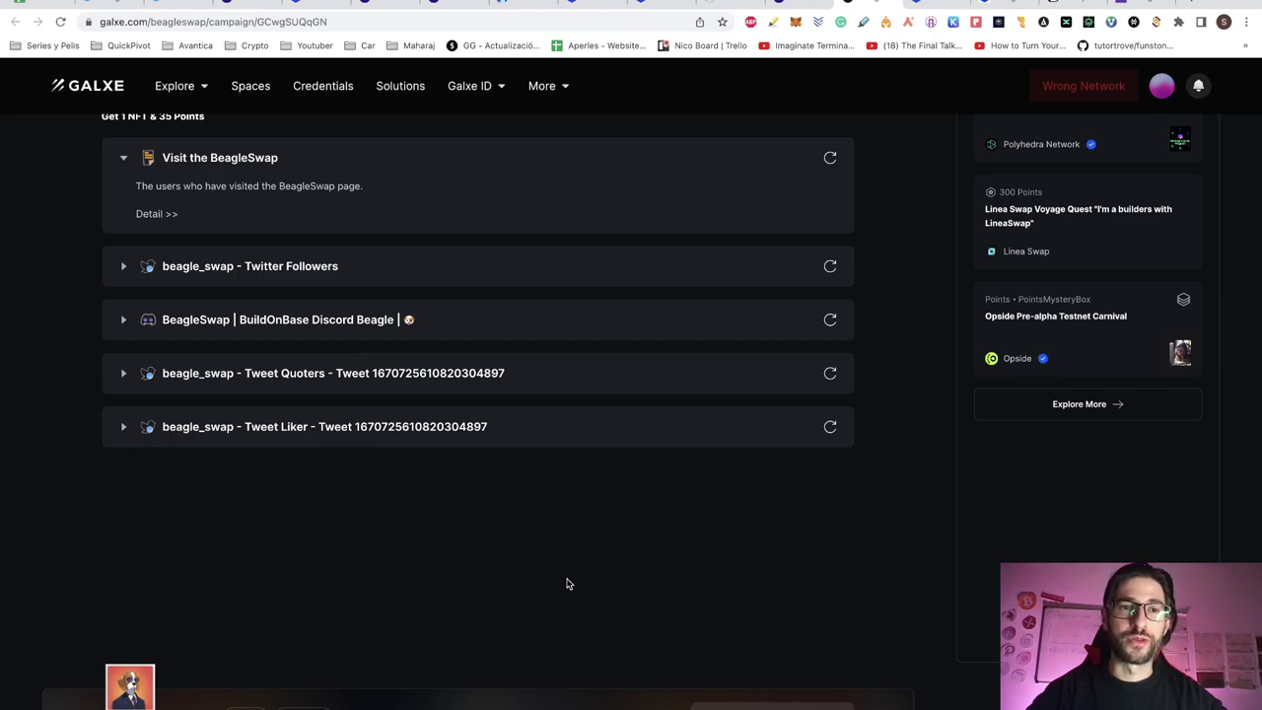
pyautogui.moveTo(153, 670)
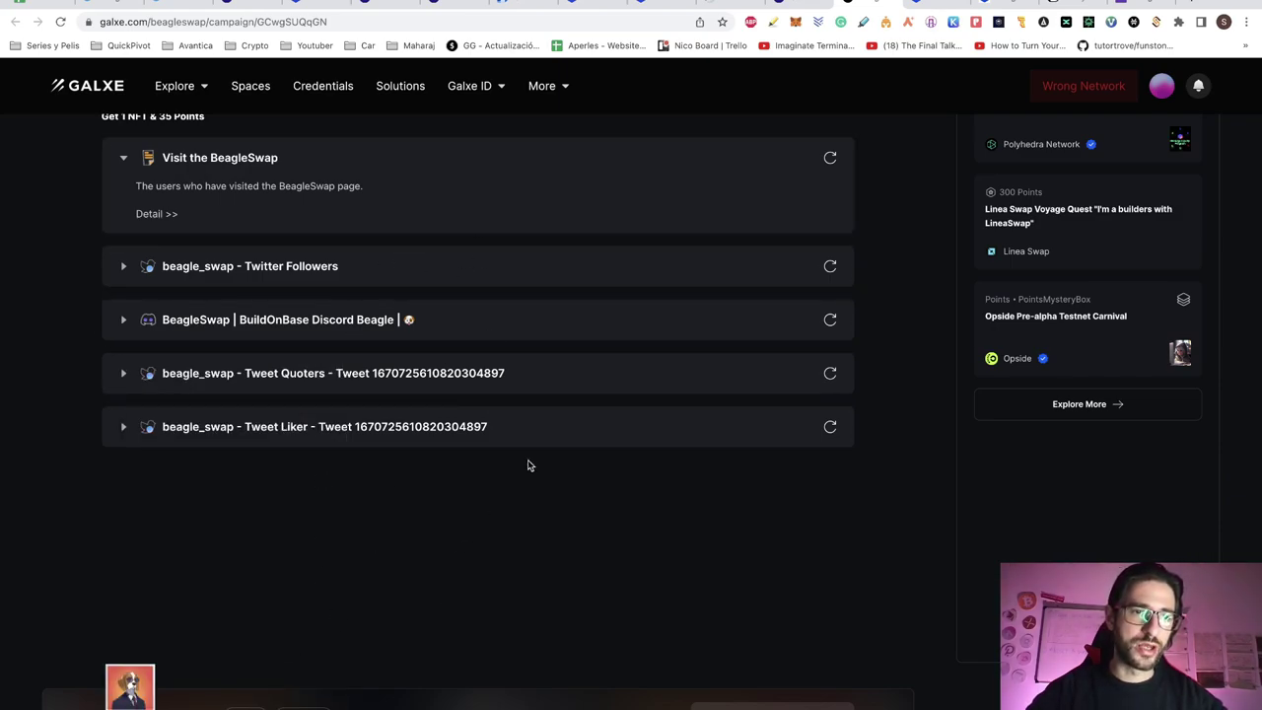
pyautogui.scroll(1, 528, 465)
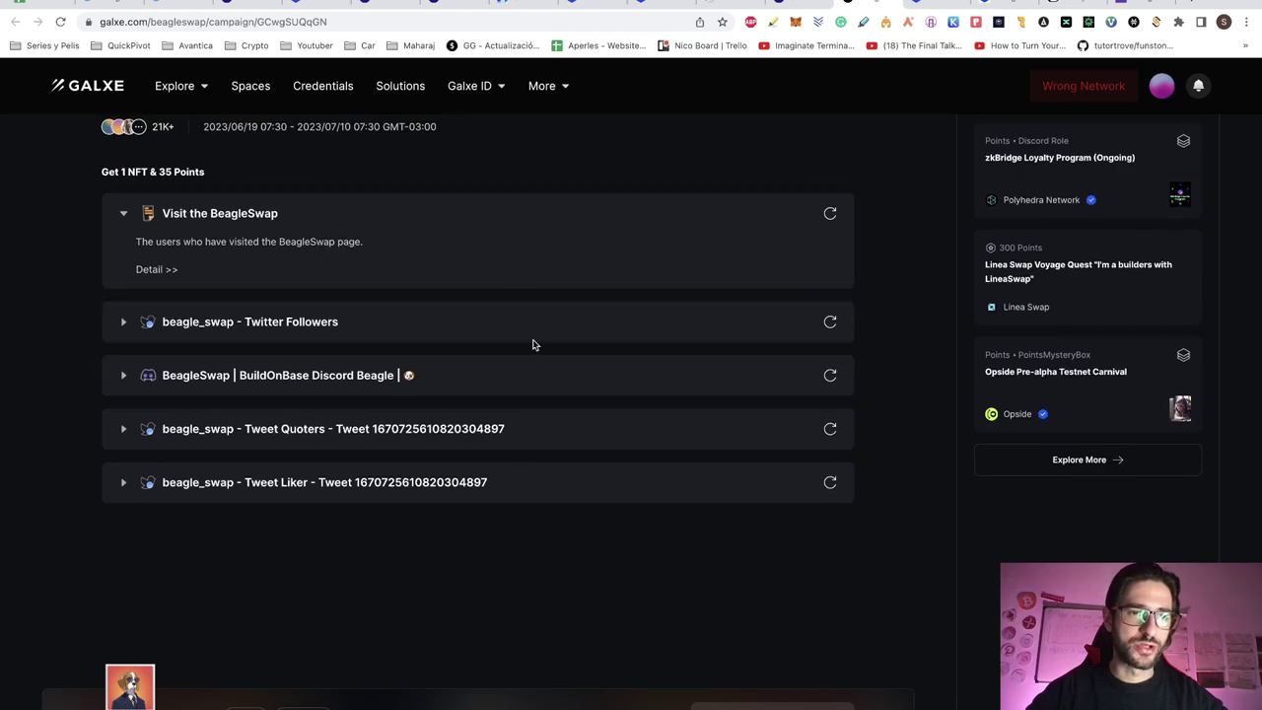
# Step: Check the guild task in the Airdrop 2 spreadsheet and review the role requirements on BeagleSwap's guild.xyz page
pyautogui.hotkey('ctrl', '1')
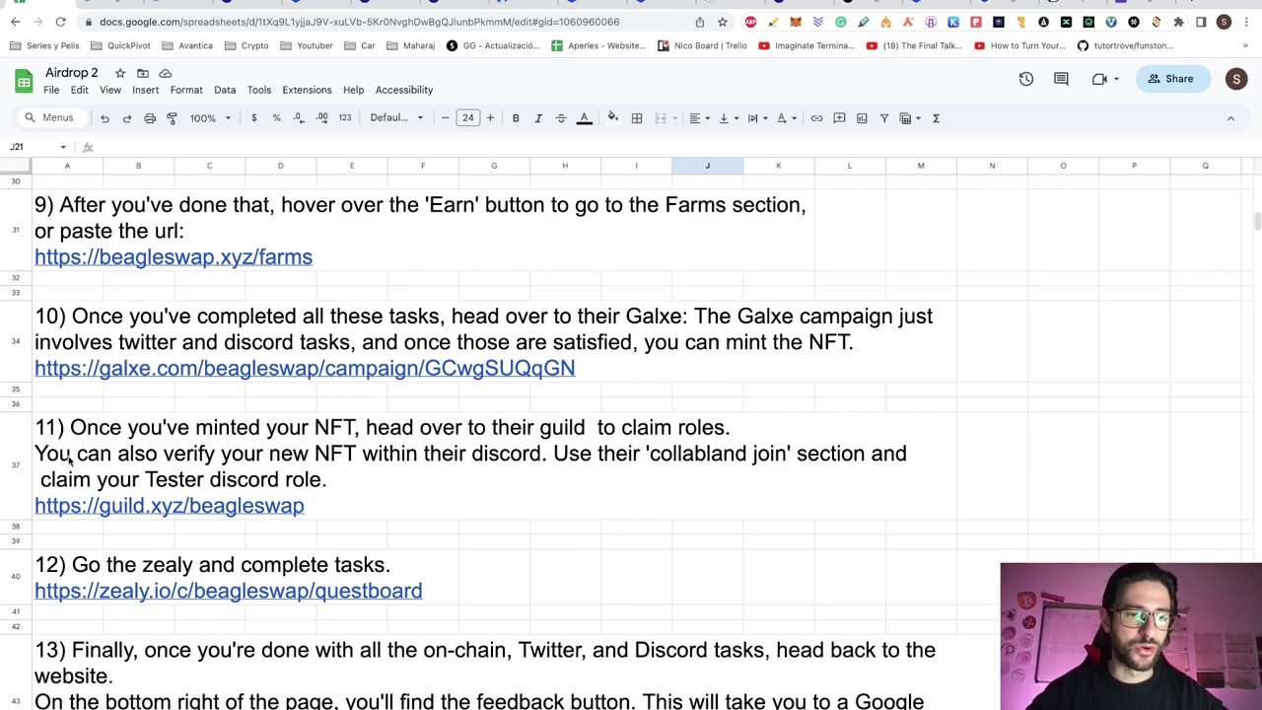
pyautogui.moveTo(262, 460)
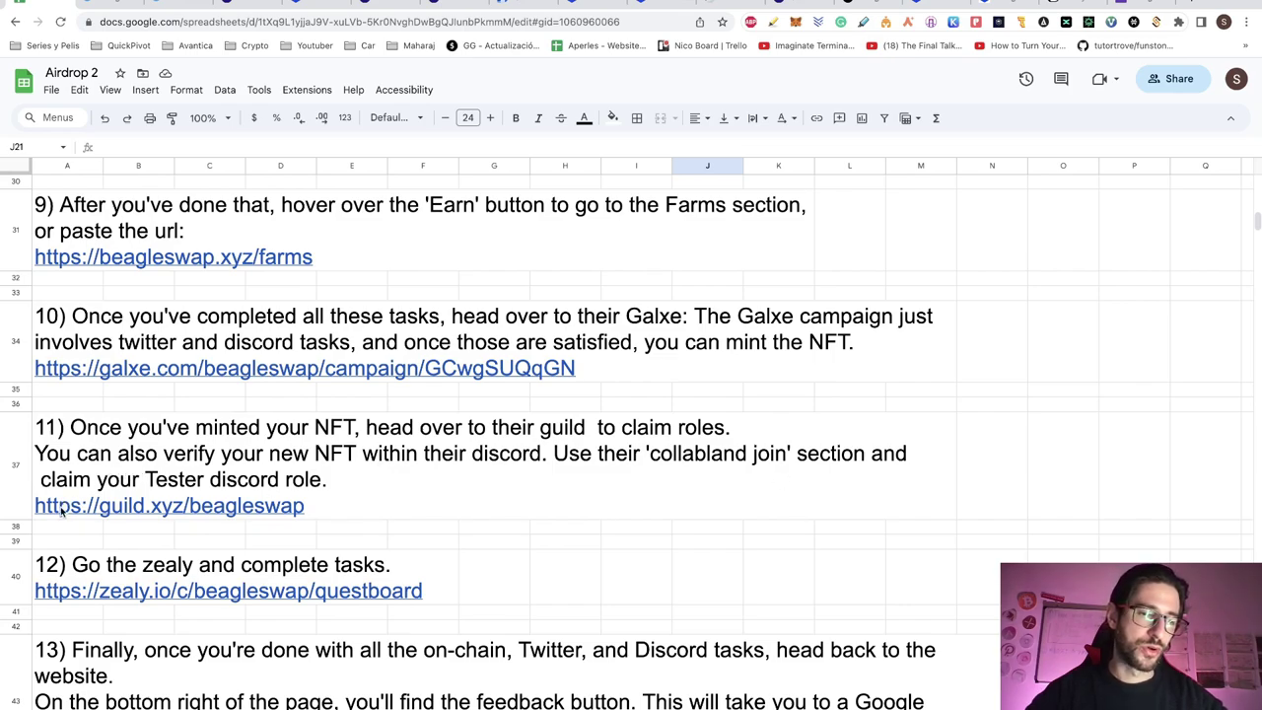
pyautogui.click(1001, 8)
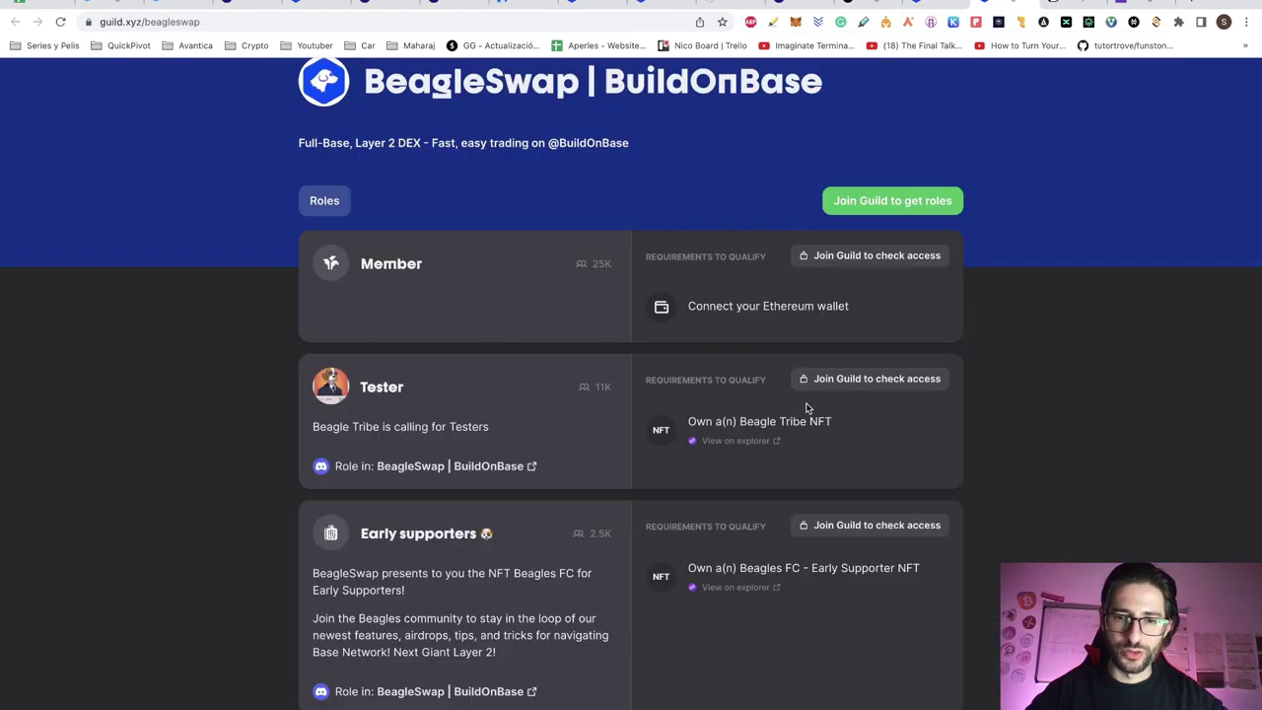
pyautogui.scroll(-1, 826, 433)
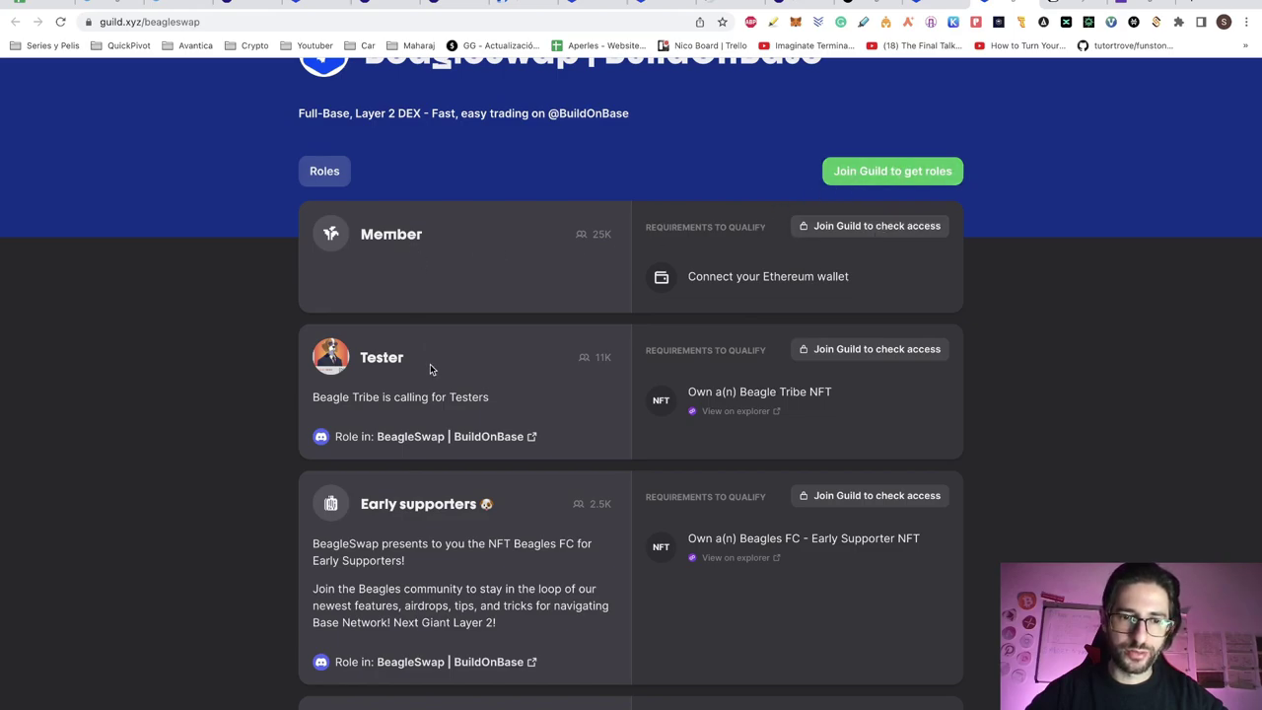
pyautogui.scroll(-1, 576, 381)
pyautogui.scroll(-1, 562, 379)
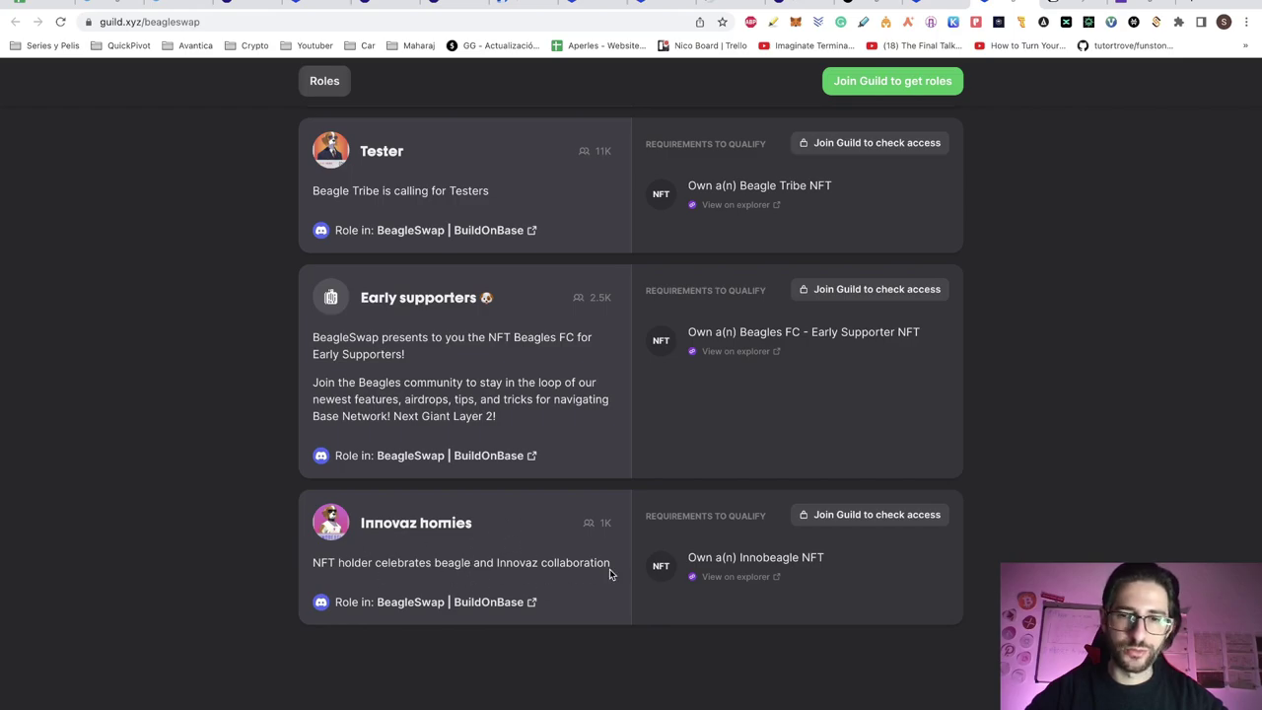
pyautogui.scroll(5, 869, 467)
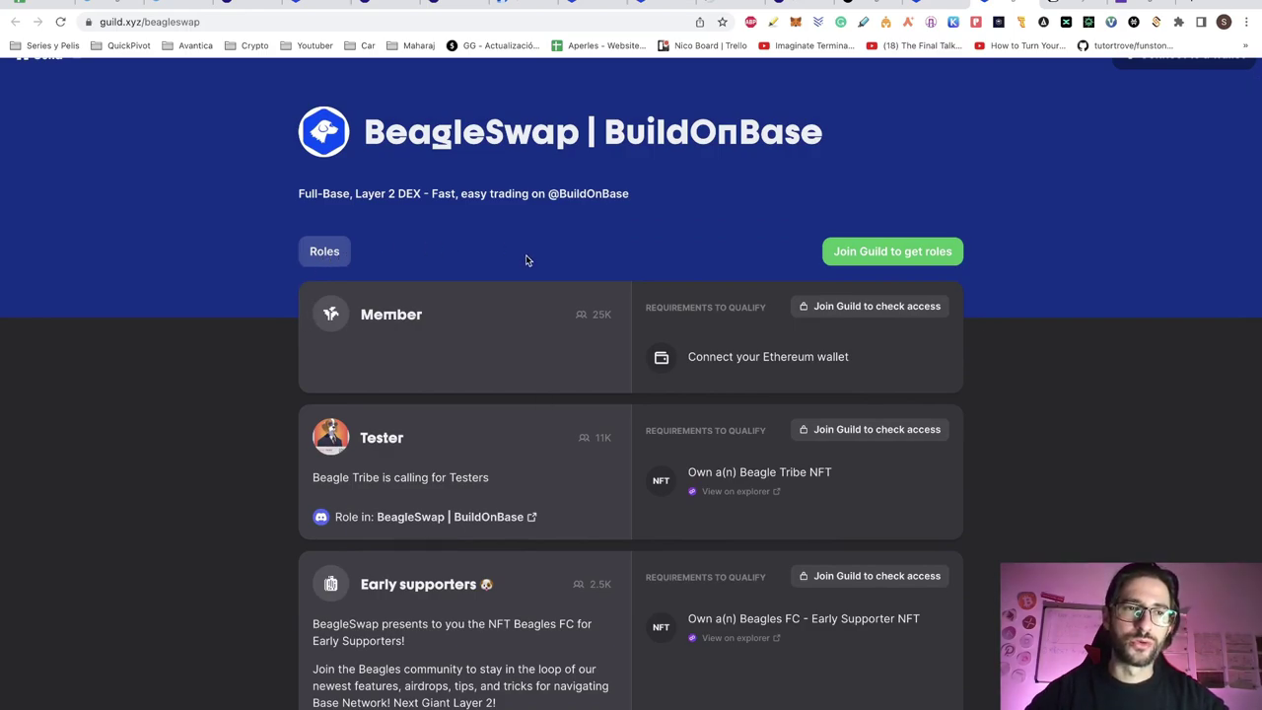
# Step: Check the Zealy task in the spreadsheet and look through BeagleSwap's Zealy questboard, from the getting started quests to the B-connect quests
pyautogui.press('super+1')
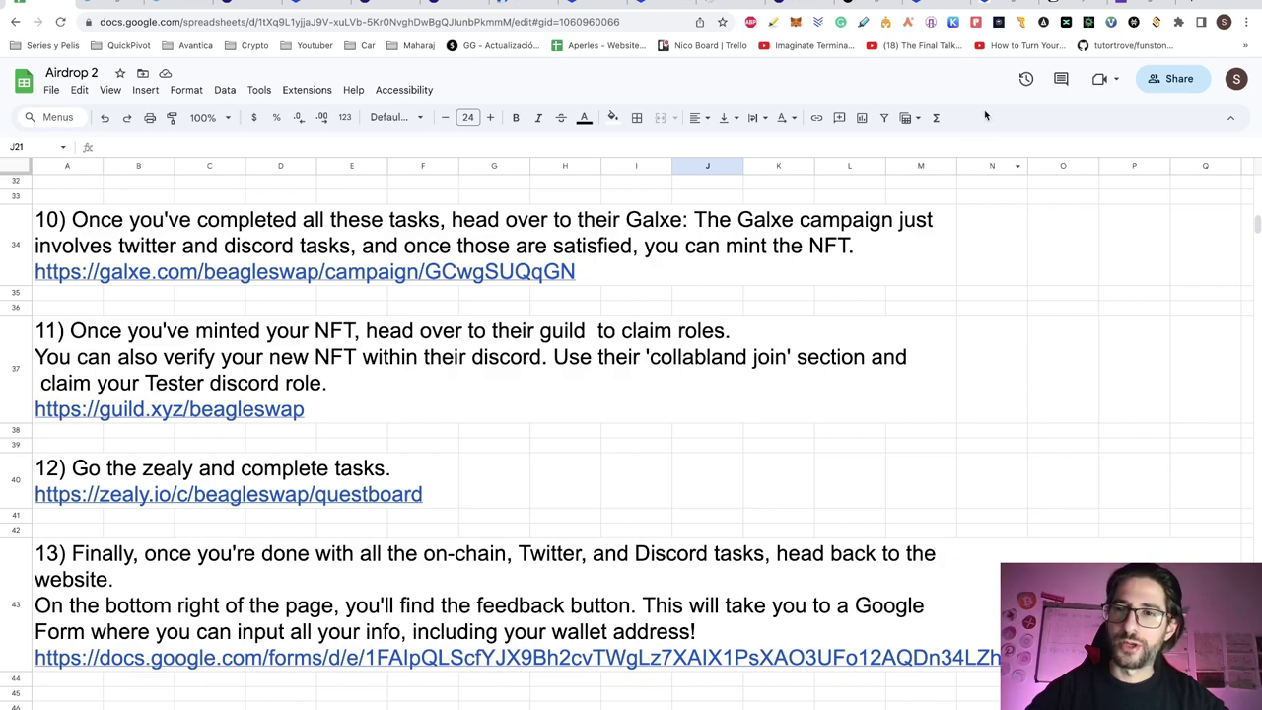
pyautogui.click(1064, 5)
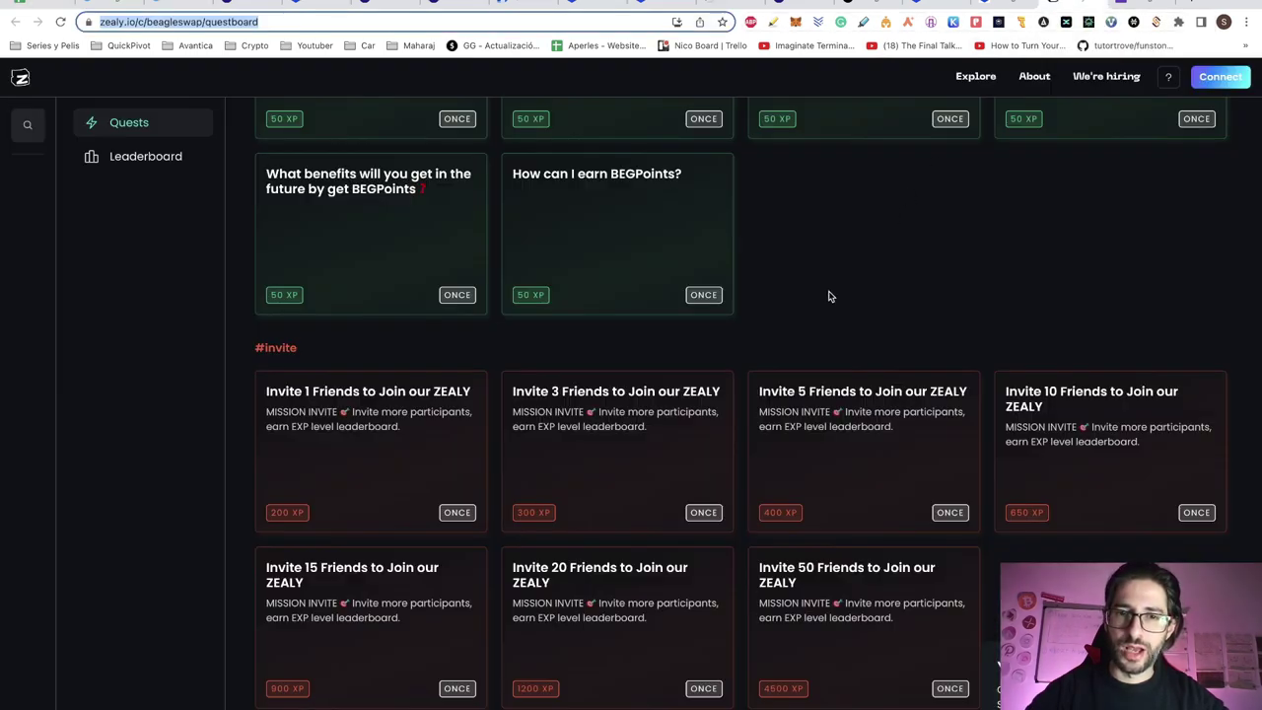
pyautogui.scroll(1, 812, 319)
pyautogui.scroll(20, 813, 318)
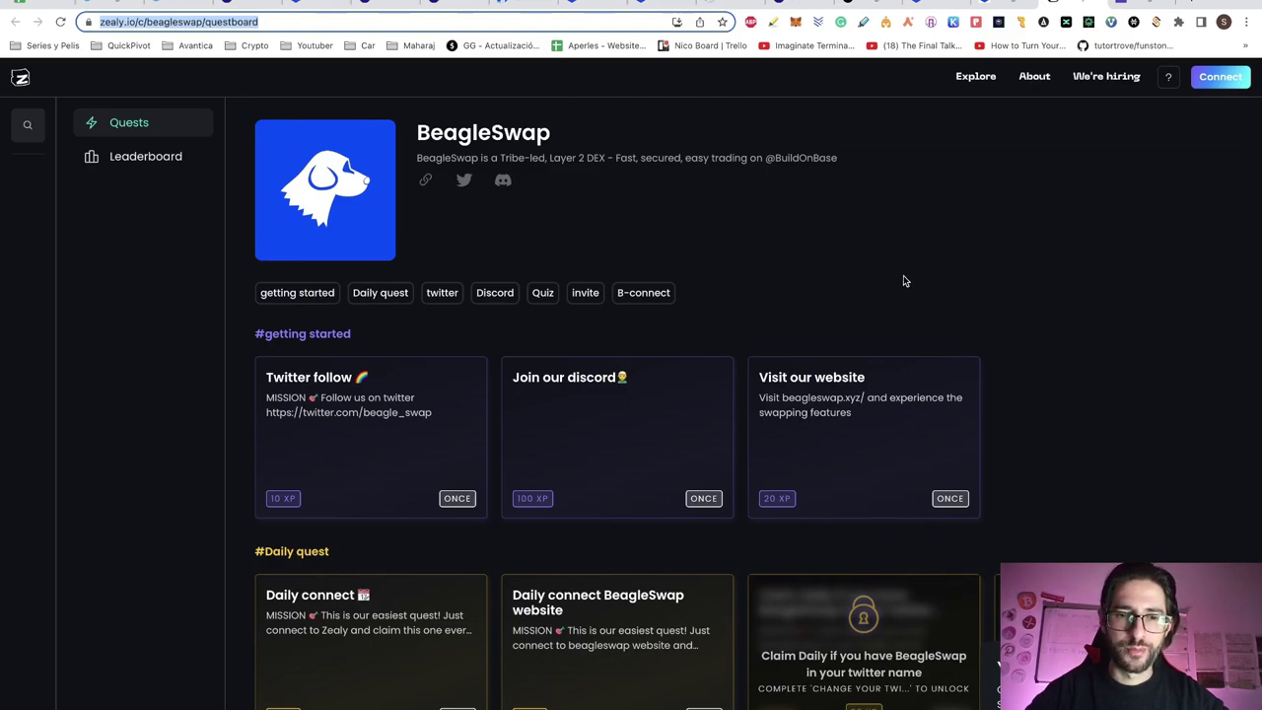
pyautogui.scroll(-2, 903, 281)
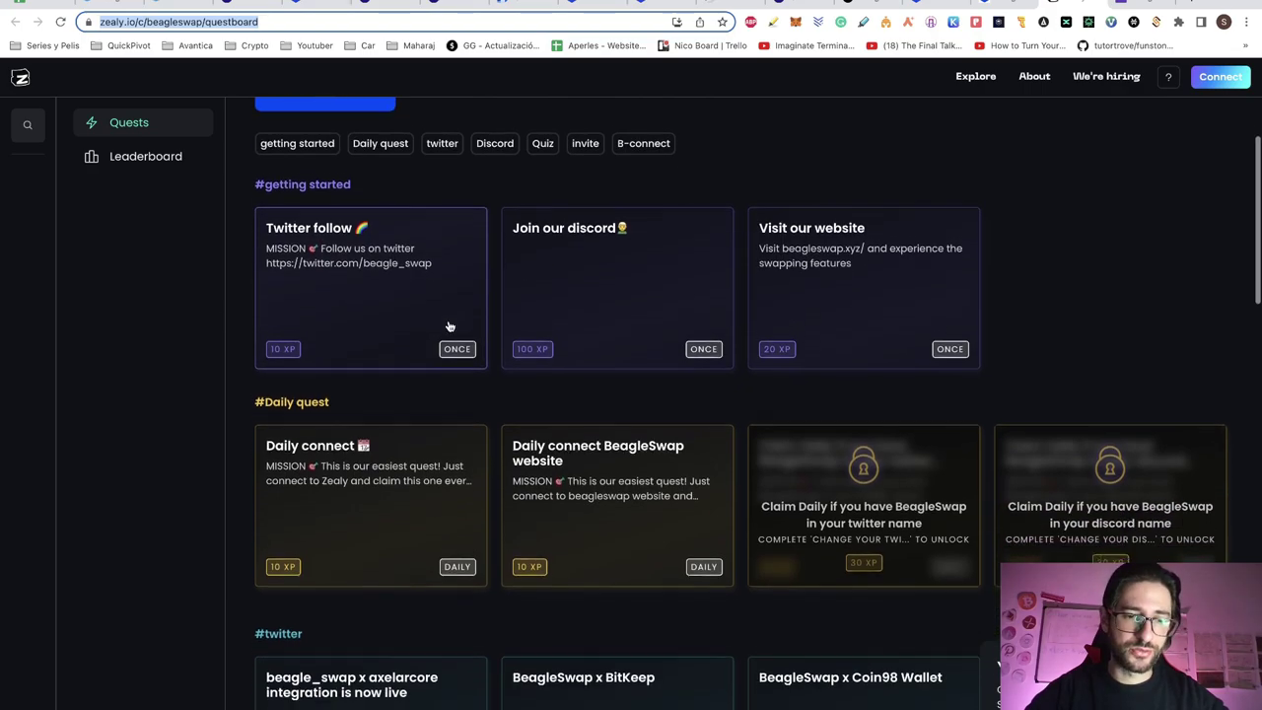
pyautogui.scroll(-5, 446, 327)
pyautogui.scroll(3, 358, 247)
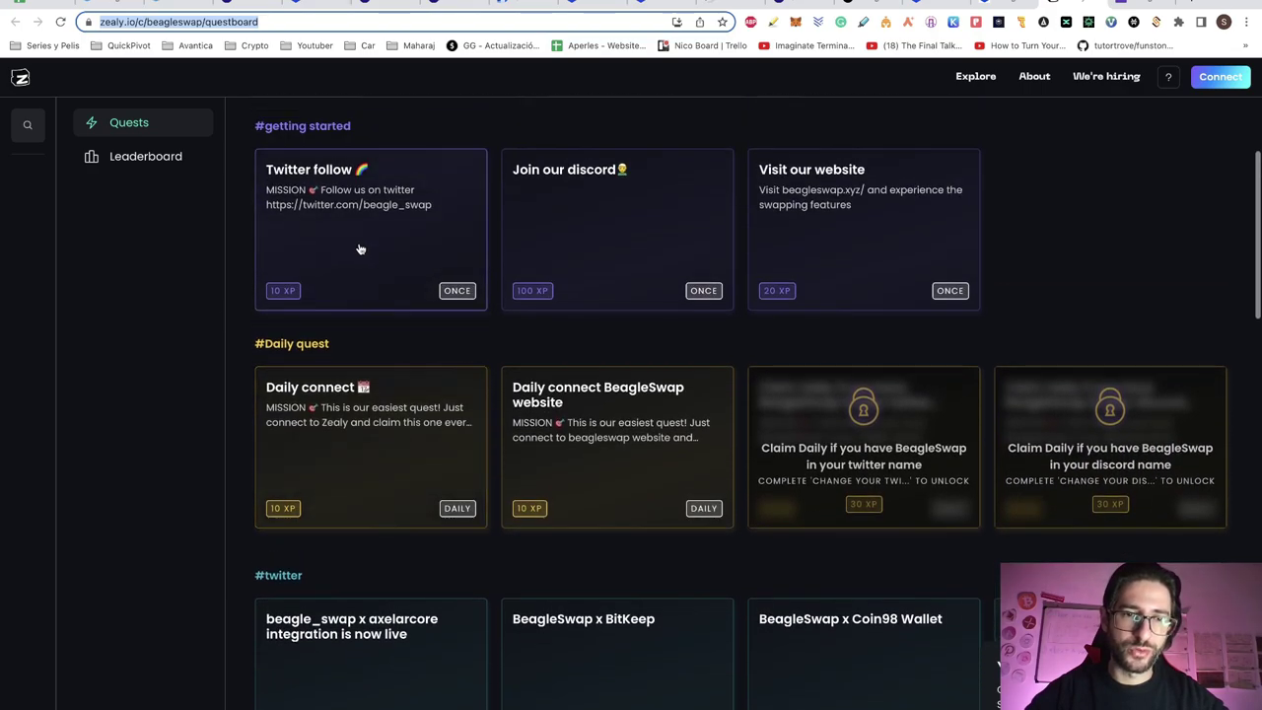
pyautogui.scroll(-5, 484, 237)
pyautogui.scroll(-3, 483, 235)
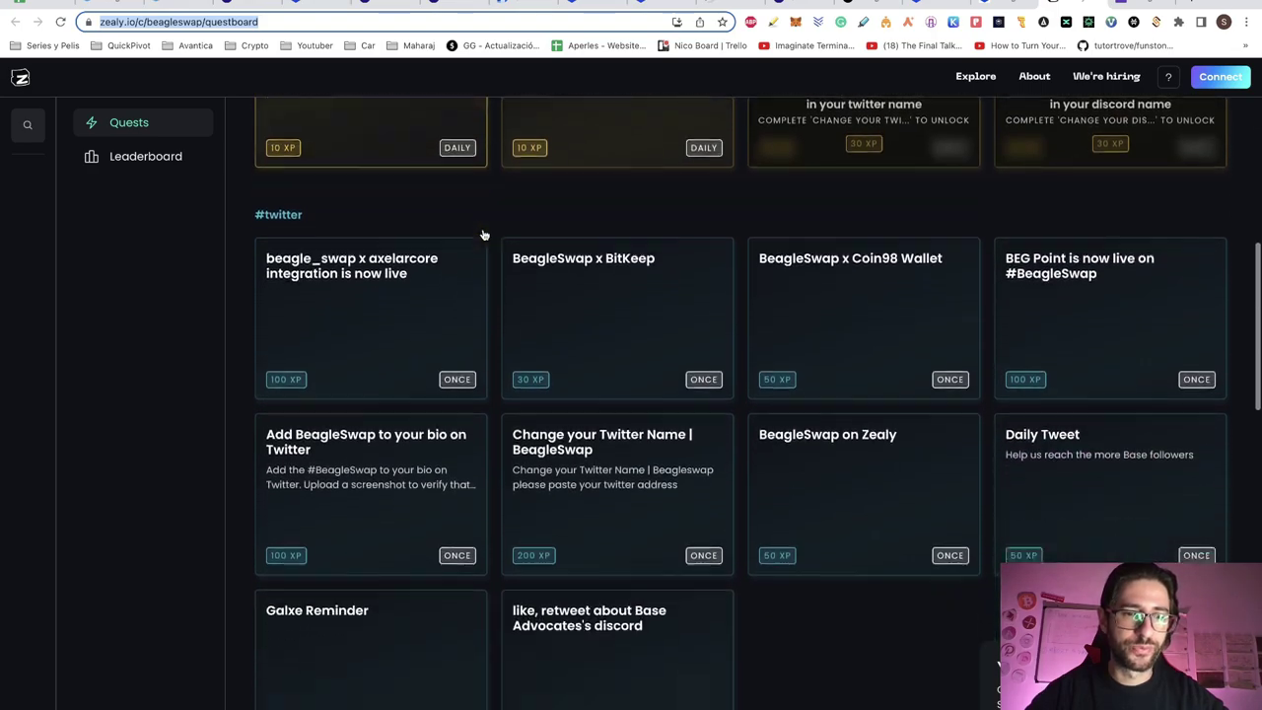
pyautogui.scroll(-5, 667, 285)
pyautogui.scroll(-10, 667, 285)
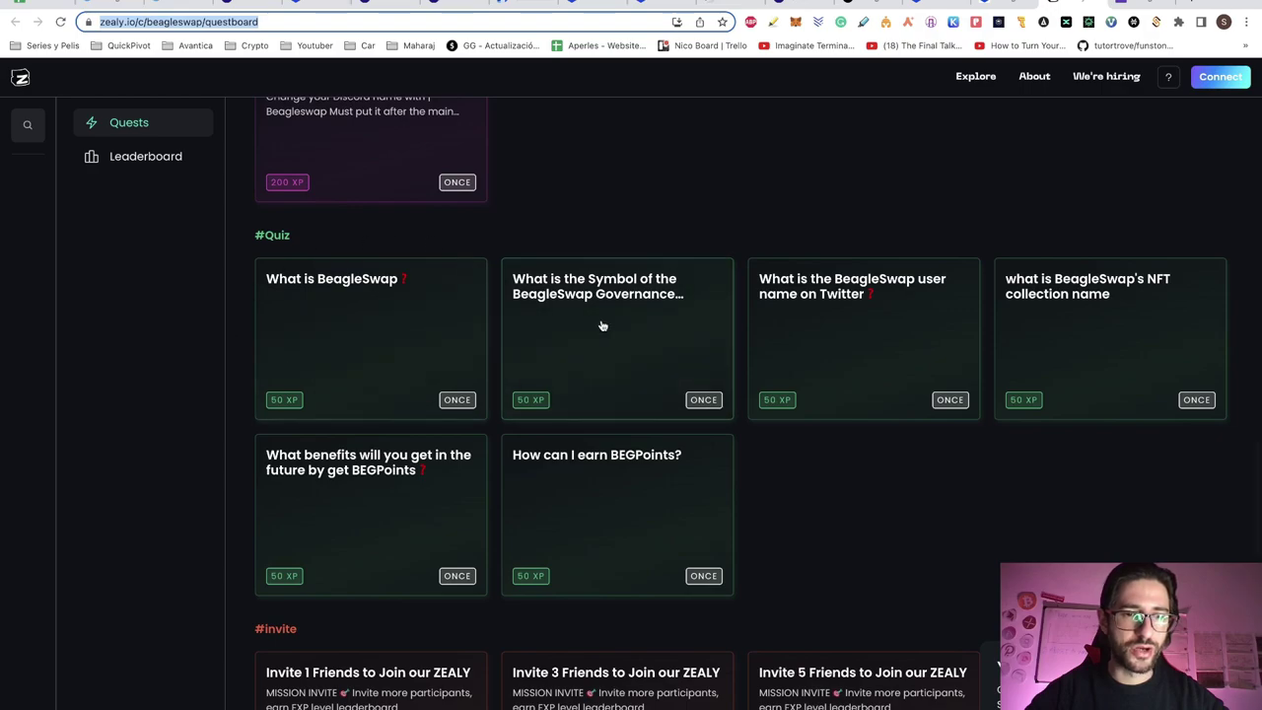
pyautogui.scroll(-5, 631, 354)
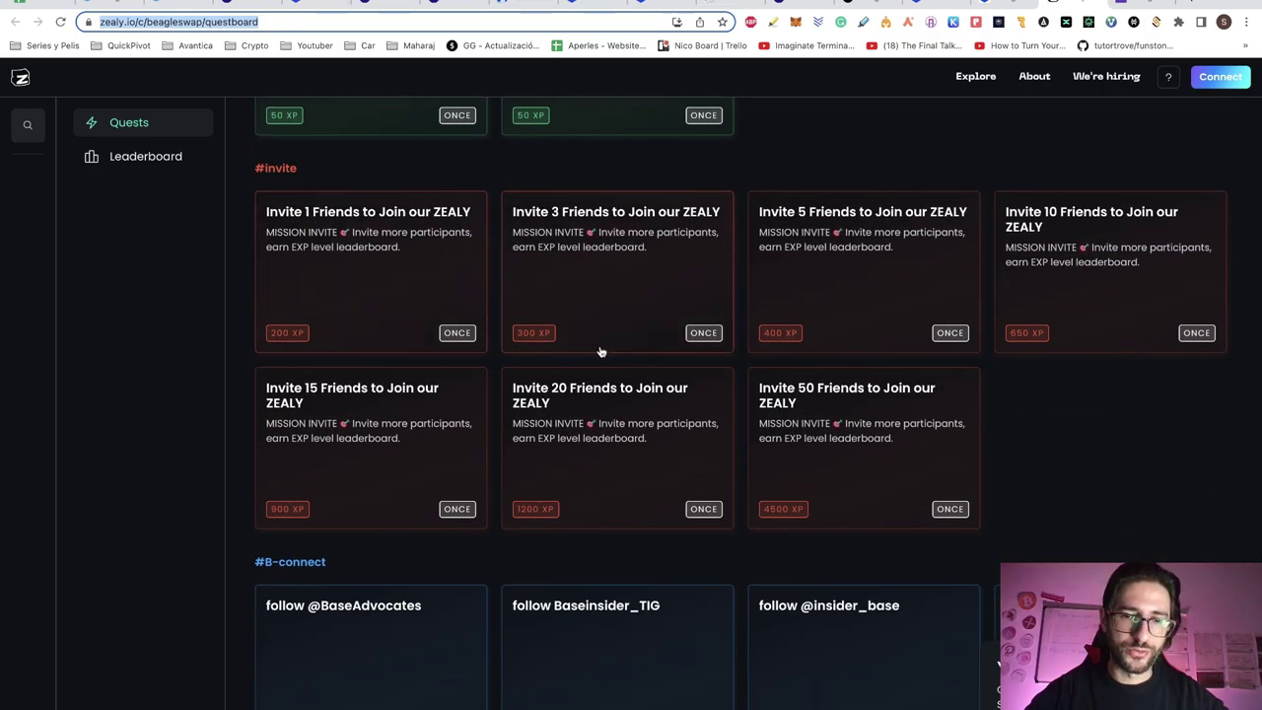
pyautogui.scroll(-2, 608, 394)
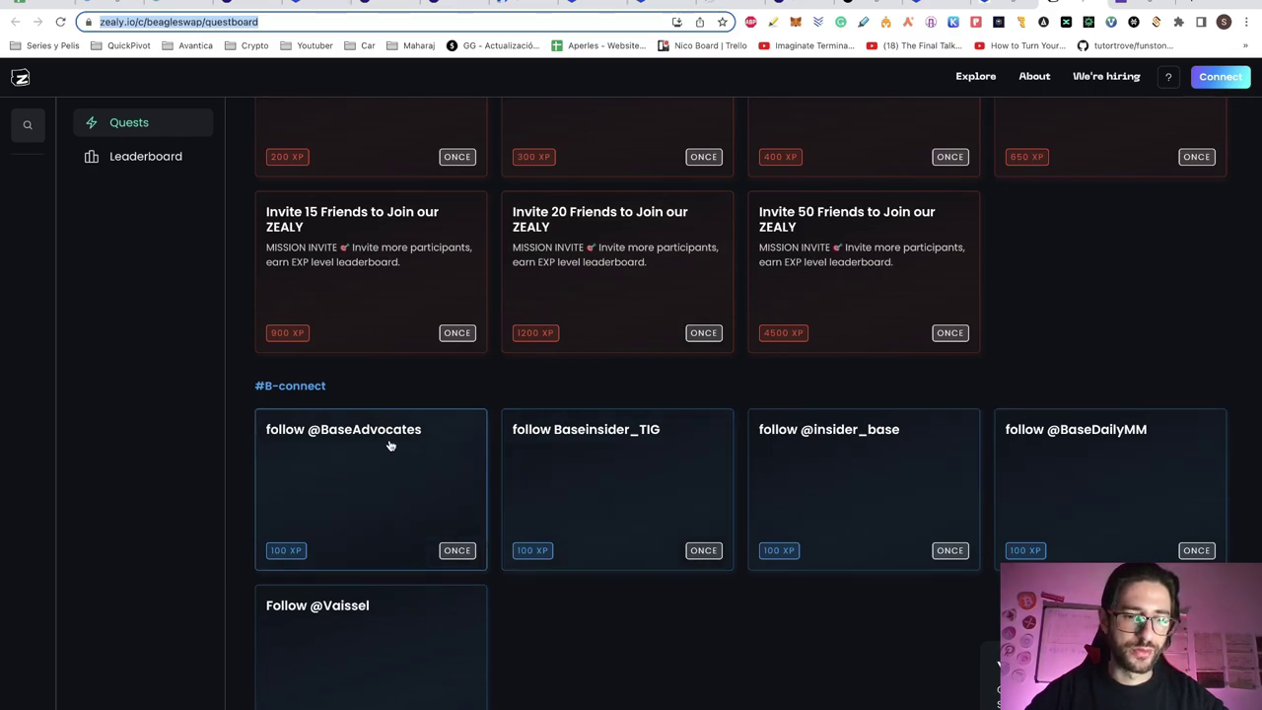
# Step: Return to the Airdrop 2 instructions, switch to BeagleSwap's Farms page and look over the farm list with the staked ETH-BEG LP position
pyautogui.hotkey('ctrl', 'Tab')
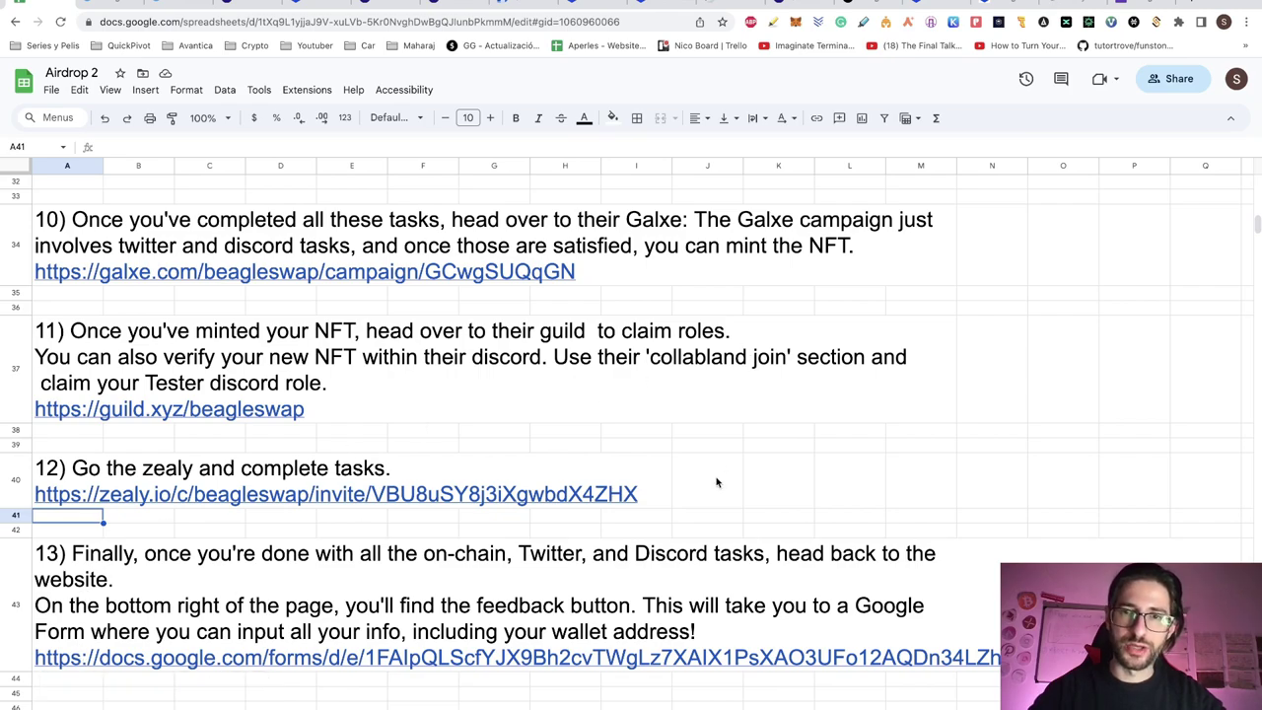
pyautogui.click(598, 6)
pyautogui.scroll(2, 391, 273)
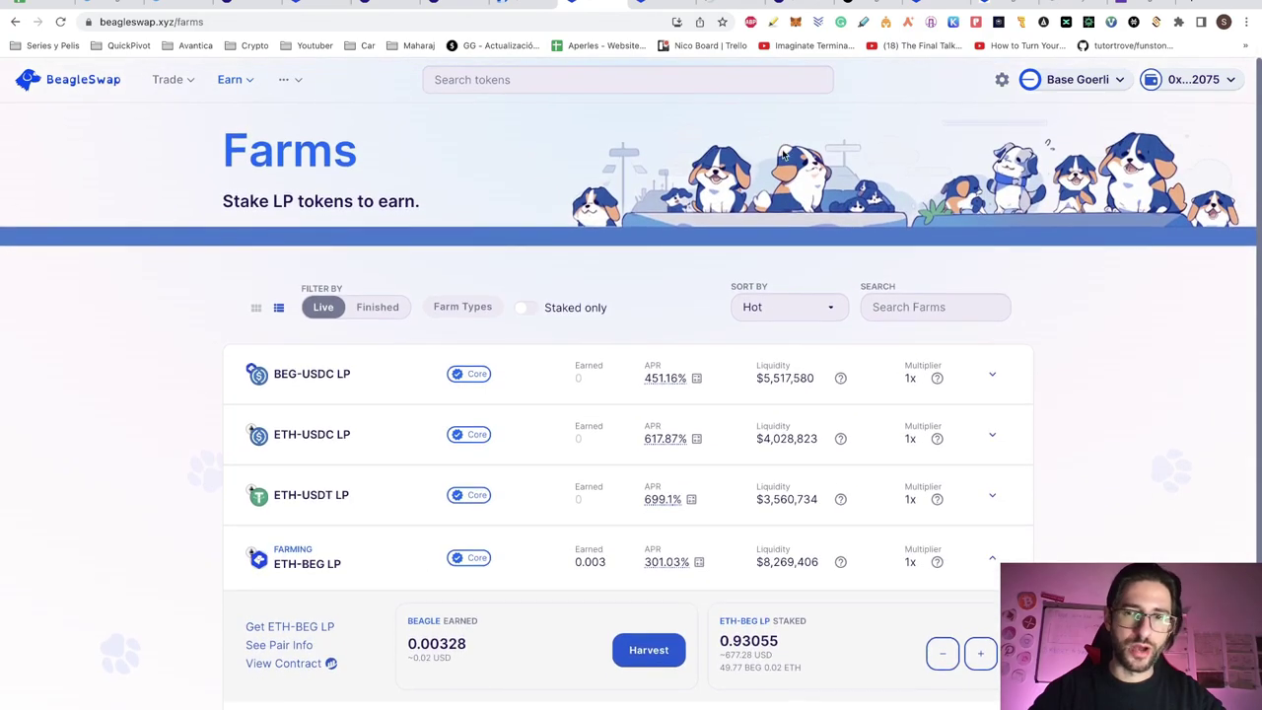
pyautogui.scroll(-4, 1218, 481)
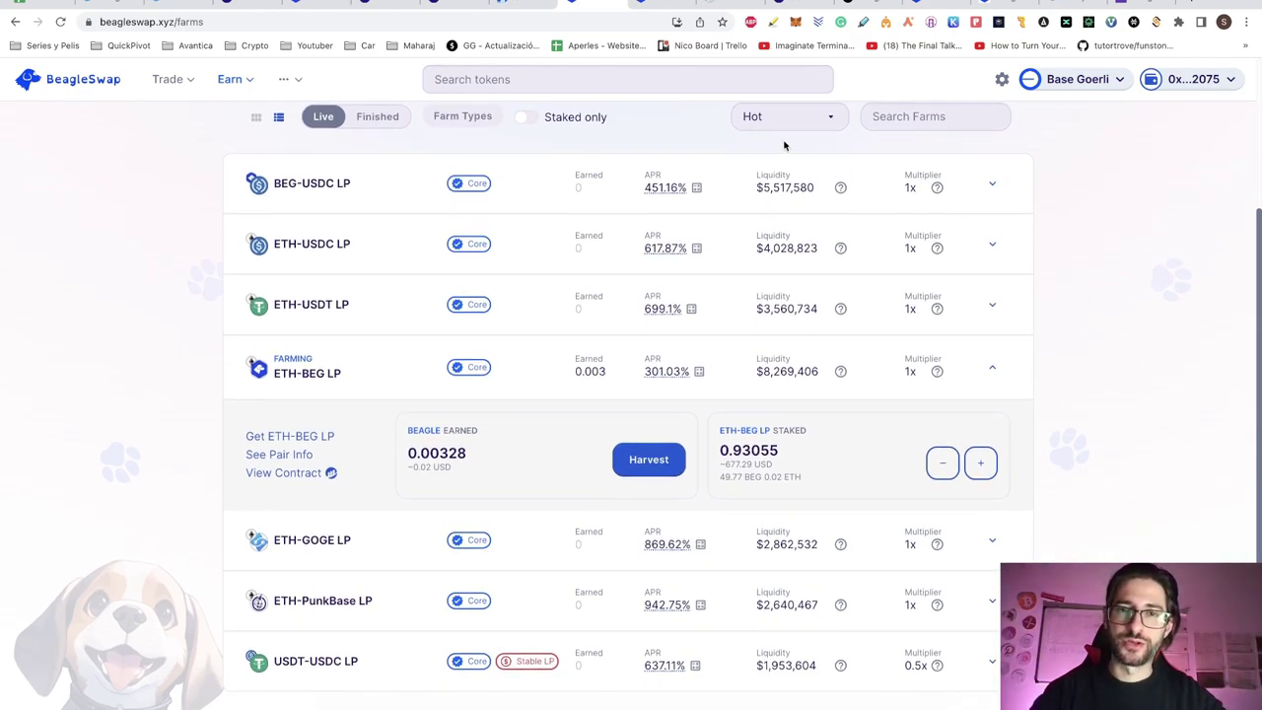
# Step: Switch to the BeagleSwap's Testnet Feedback form and review its questions through to the tweet submission field
pyautogui.click(1121, 4)
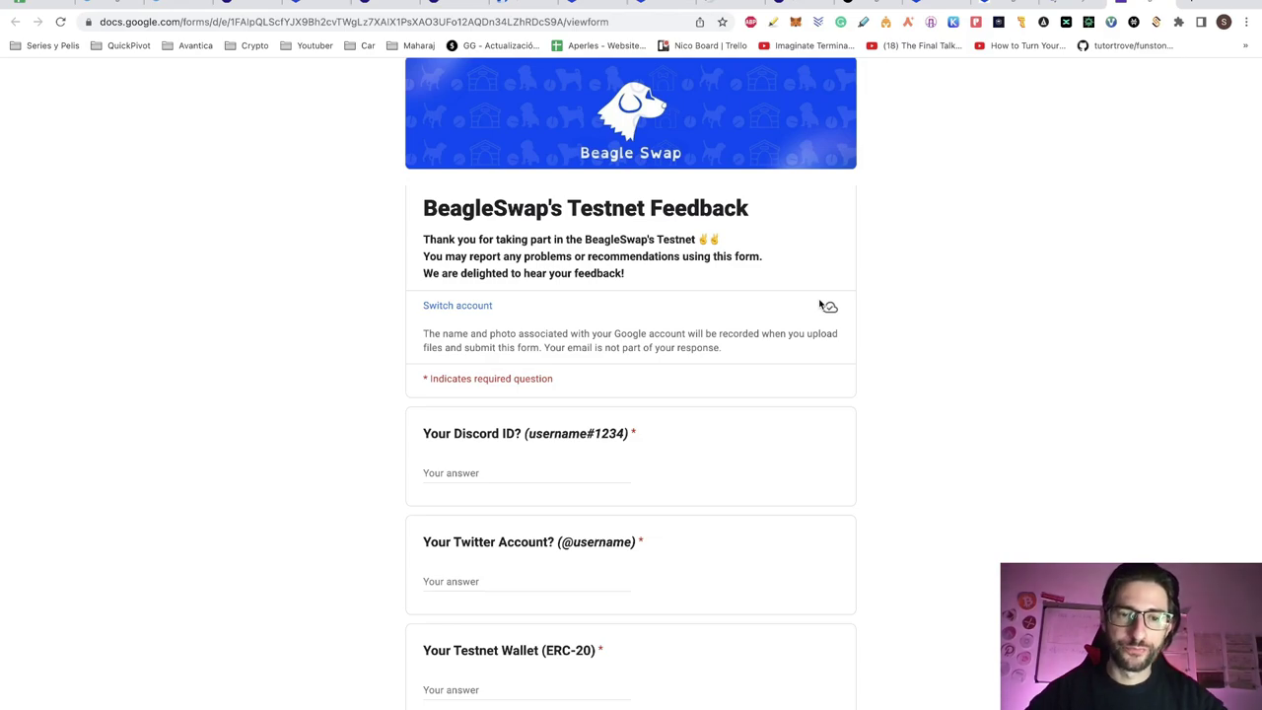
pyautogui.scroll(-2, 891, 469)
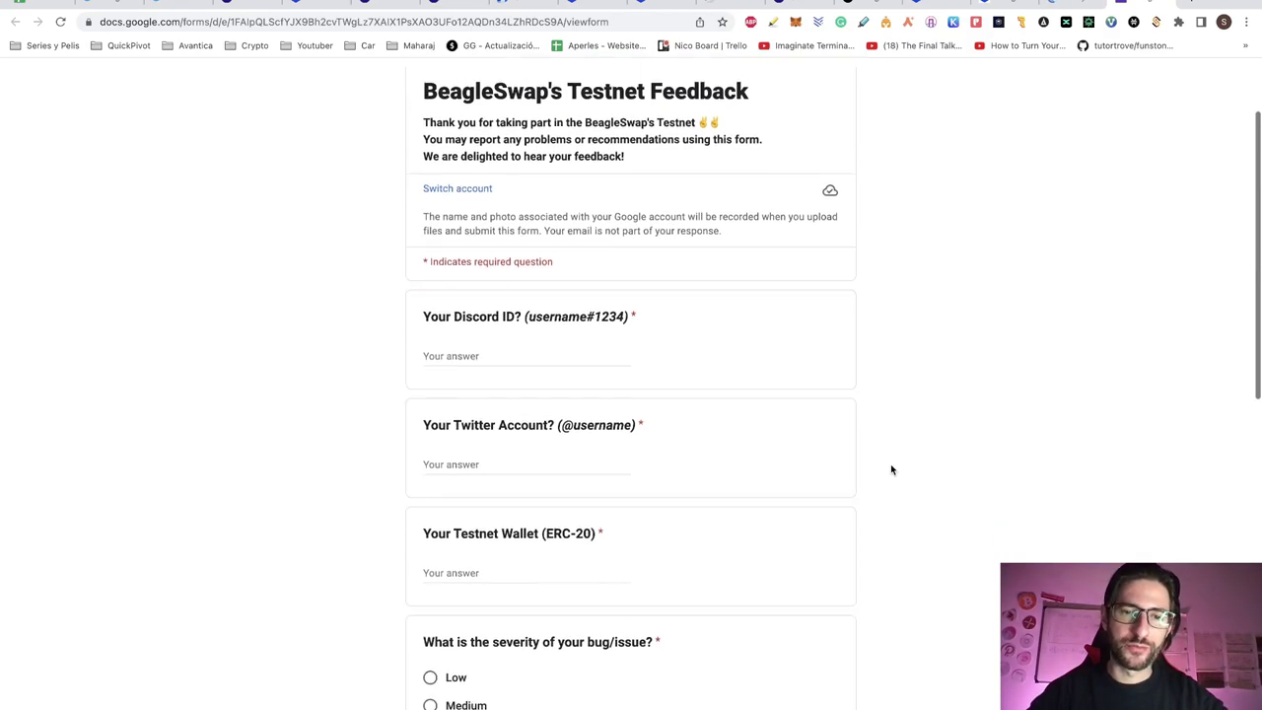
pyautogui.scroll(-2, 891, 469)
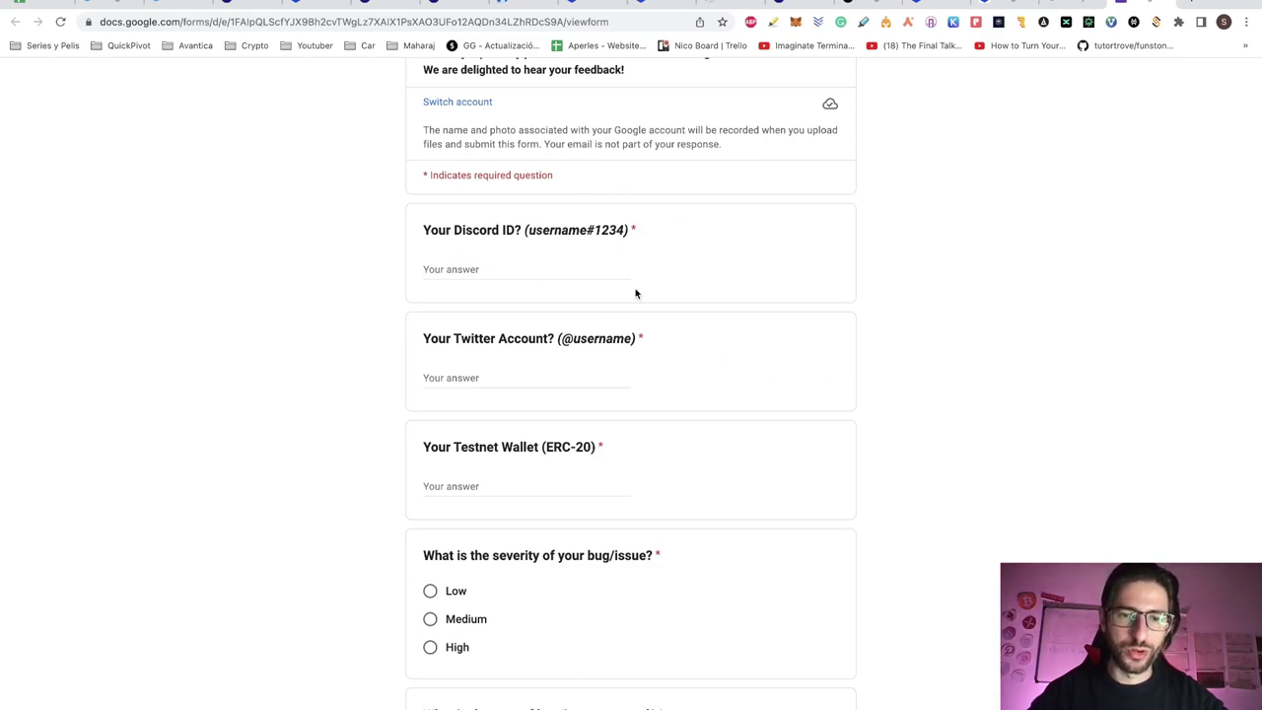
pyautogui.scroll(-3, 634, 290)
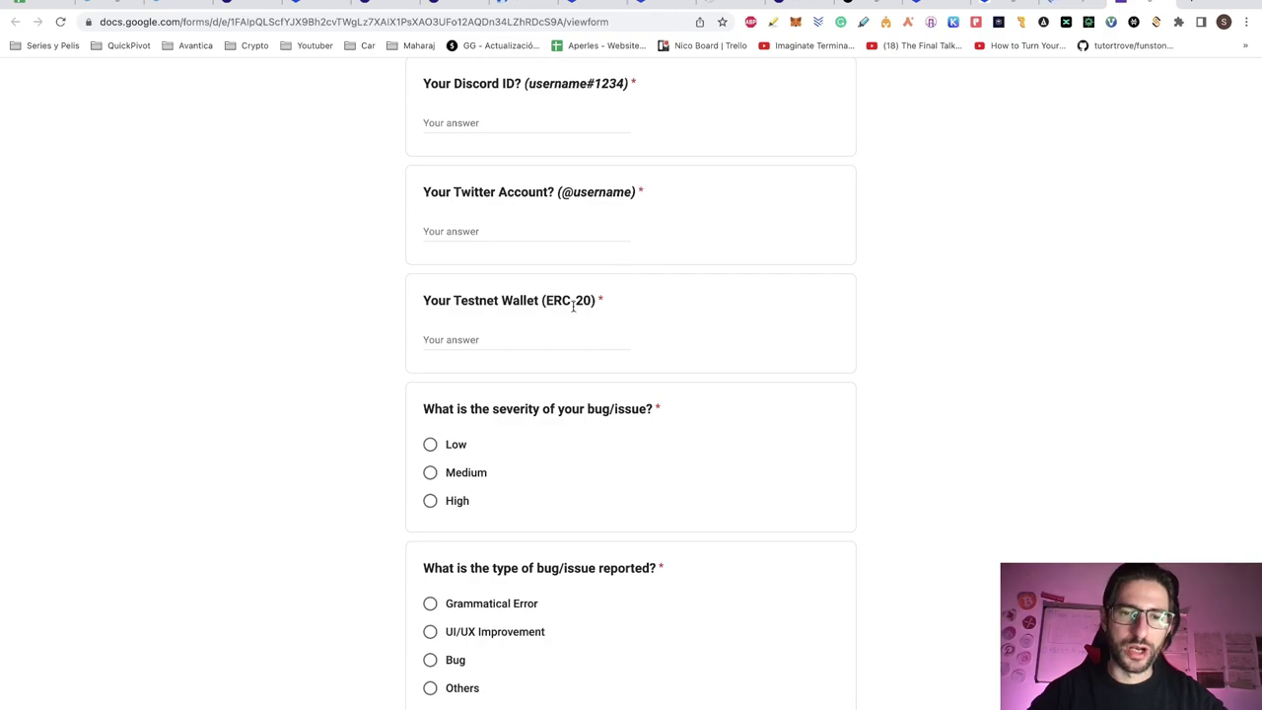
pyautogui.scroll(-7, 684, 327)
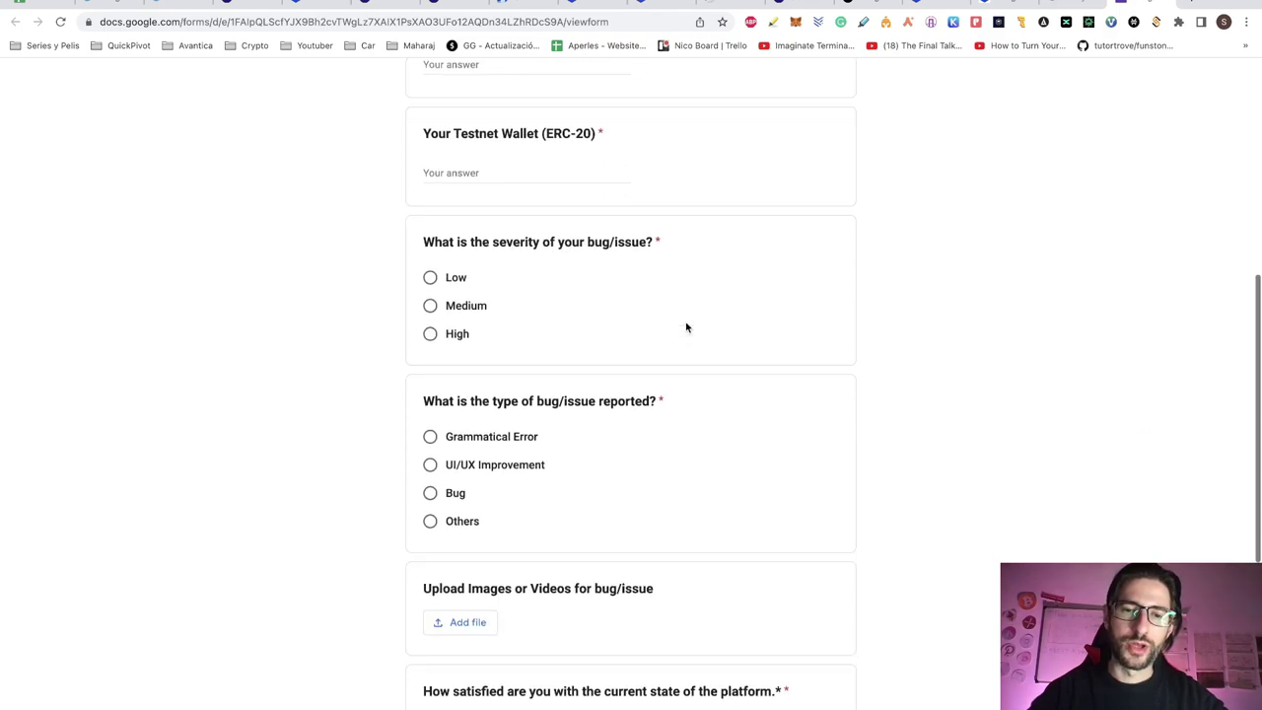
pyautogui.scroll(-7, 792, 320)
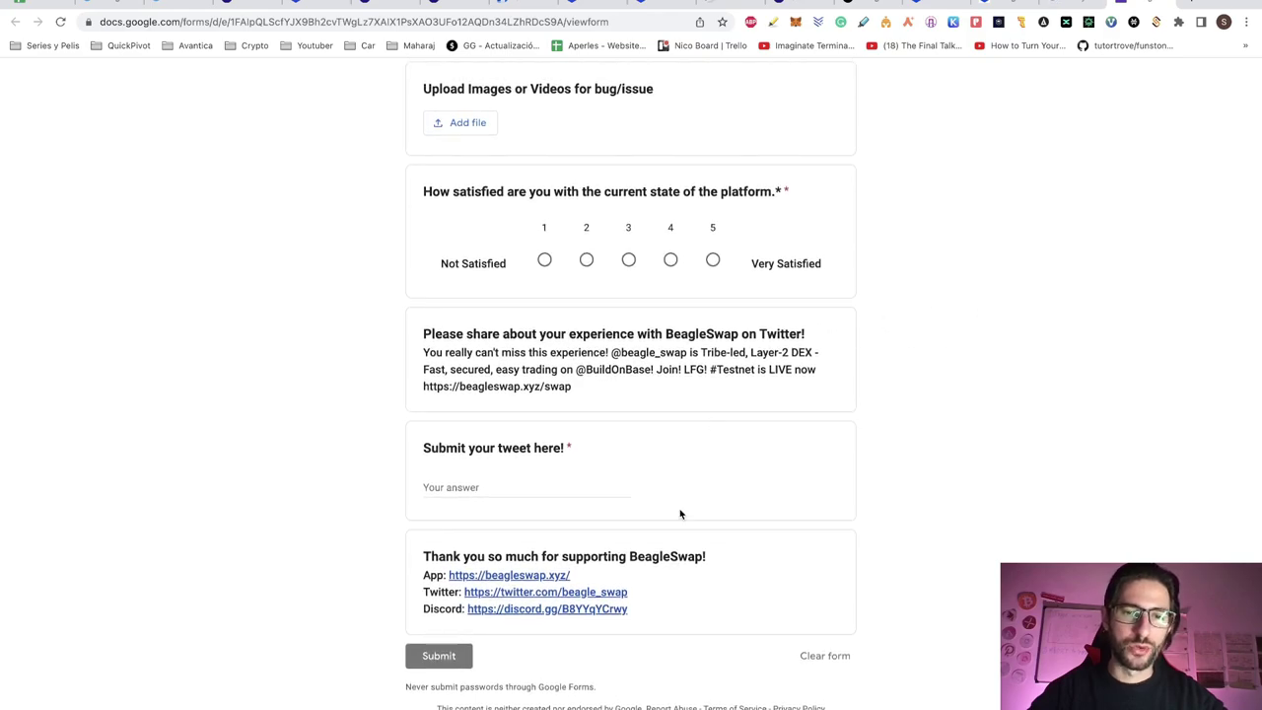
pyautogui.scroll(20, 679, 513)
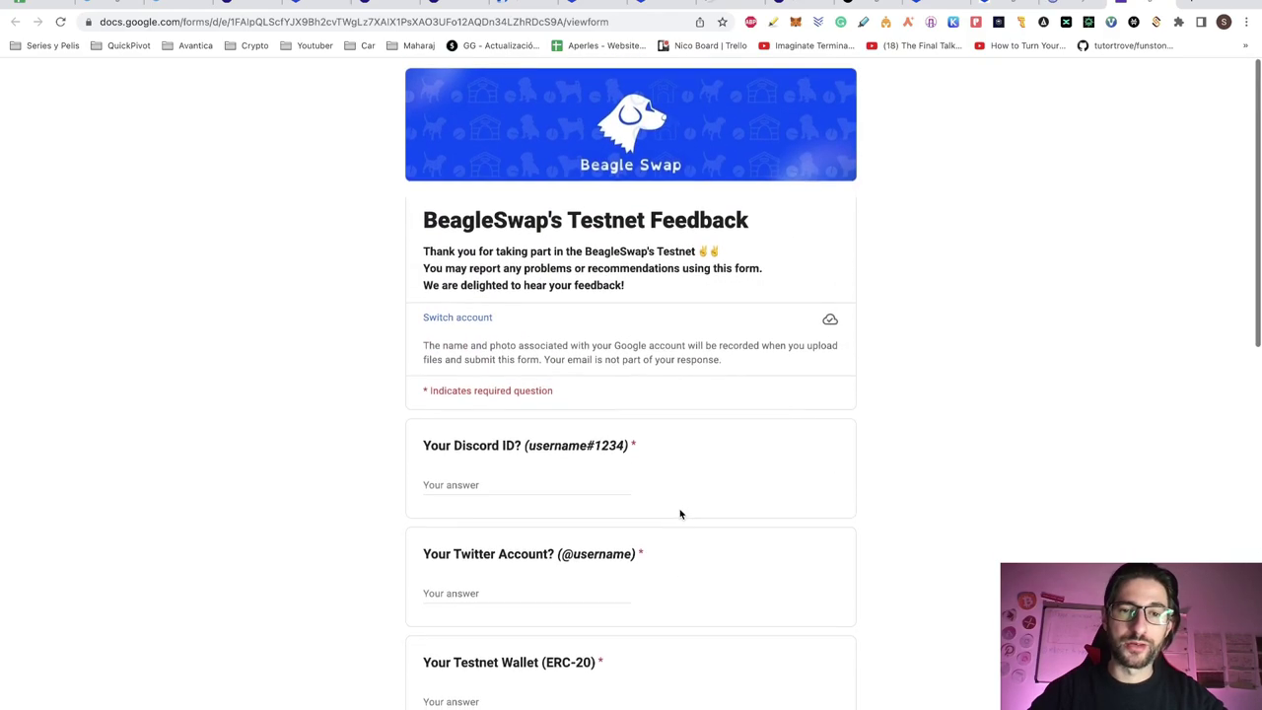